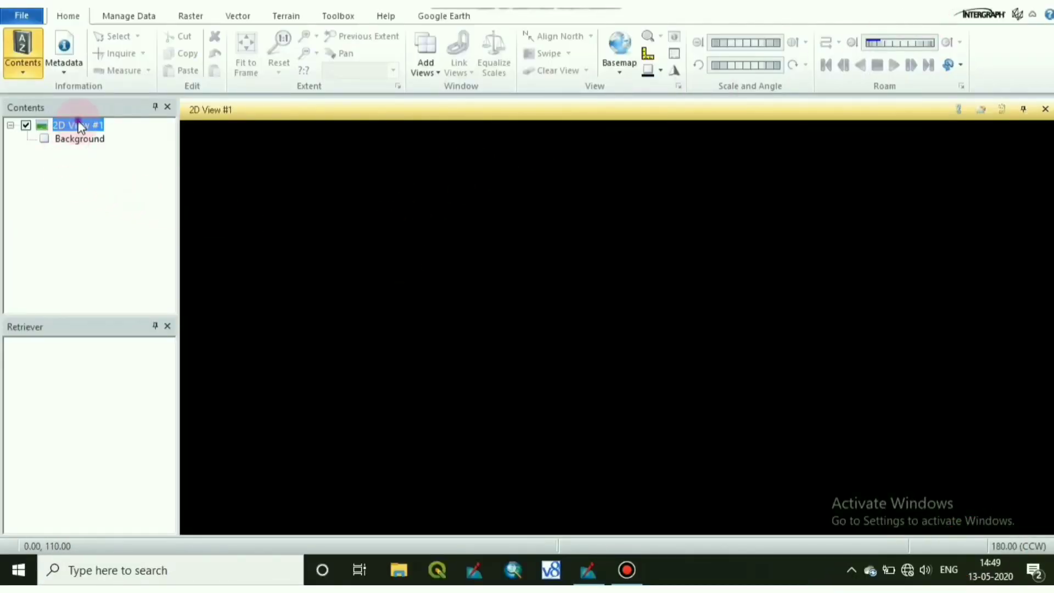
# - Add subset.img from the PROJECT/DIBRUGARH/1999 jan 2 folder on drive G to the 2D view and fit it to the frame
pyautogui.click(177, 50)
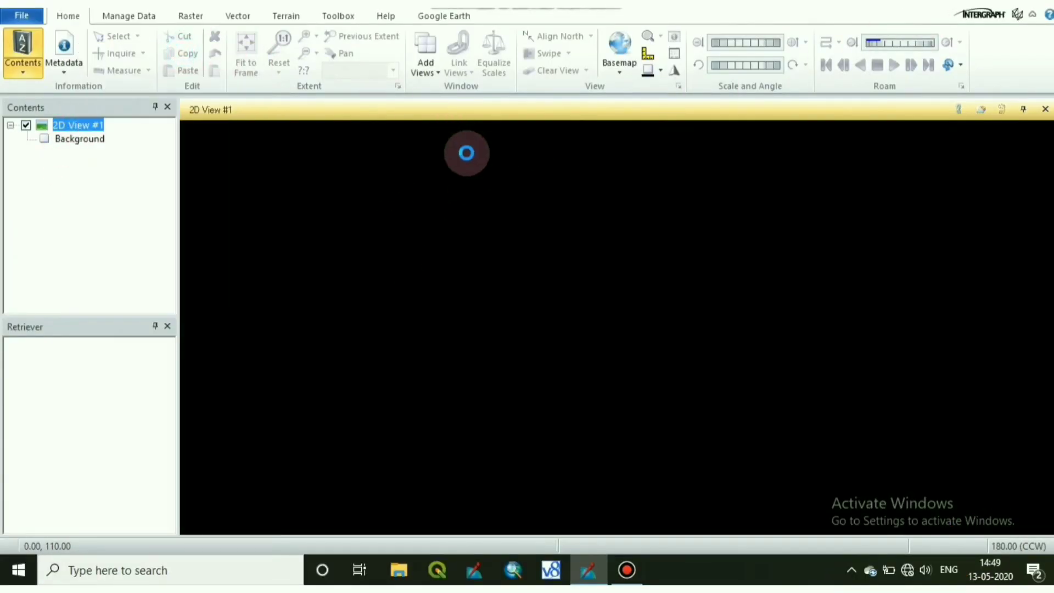
pyautogui.click(445, 179)
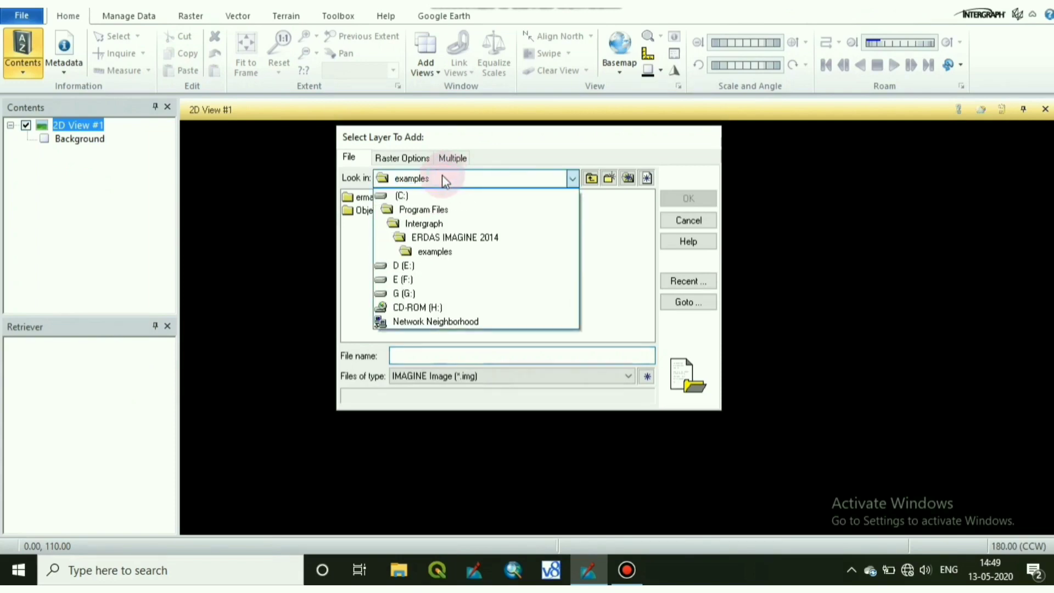
pyautogui.click(403, 293)
pyautogui.doubleClick(360, 305)
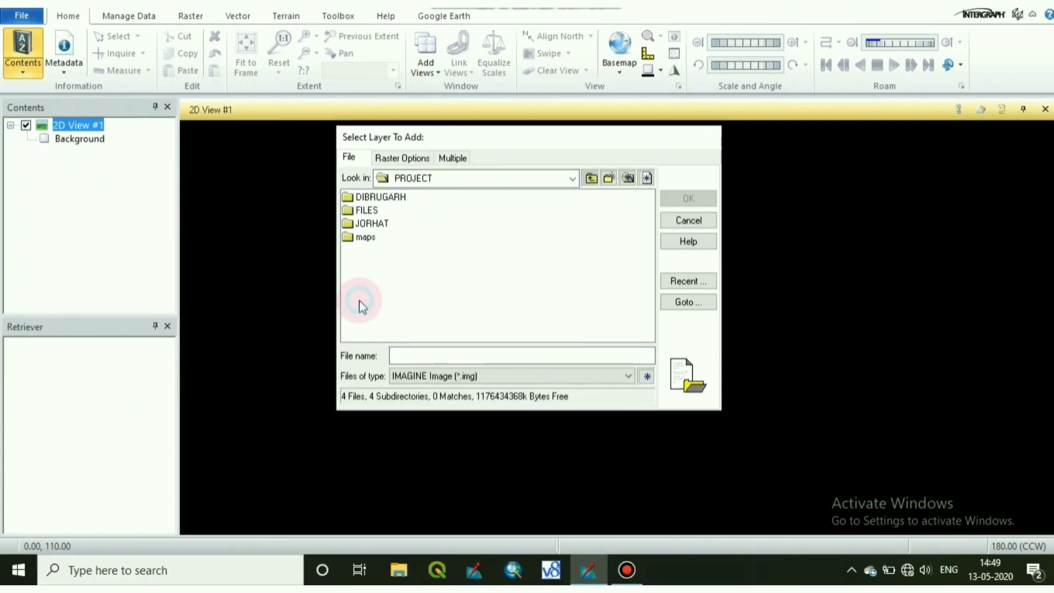
pyautogui.doubleClick(366, 198)
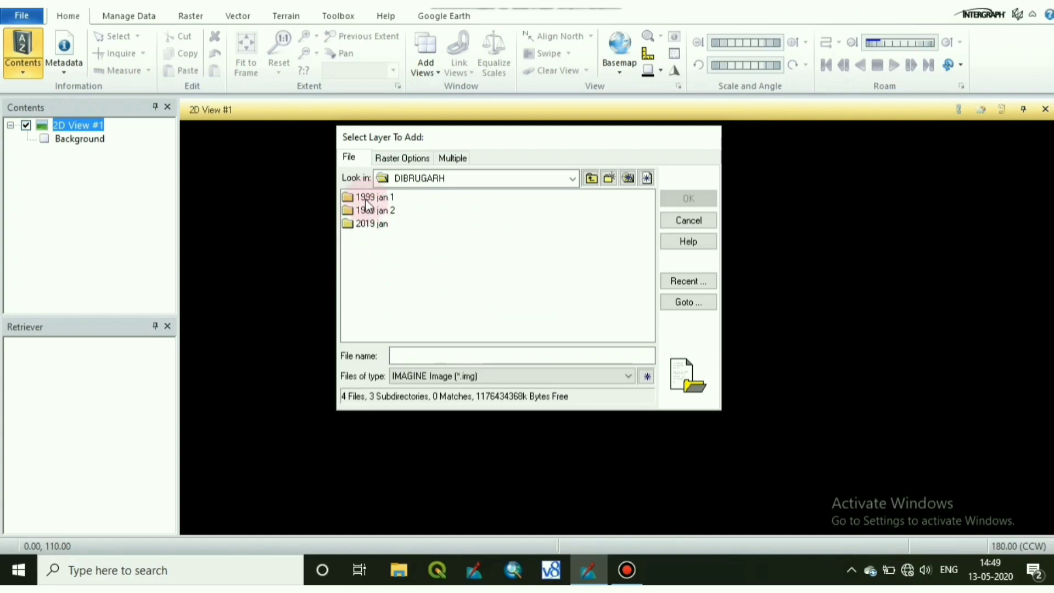
pyautogui.doubleClick(361, 210)
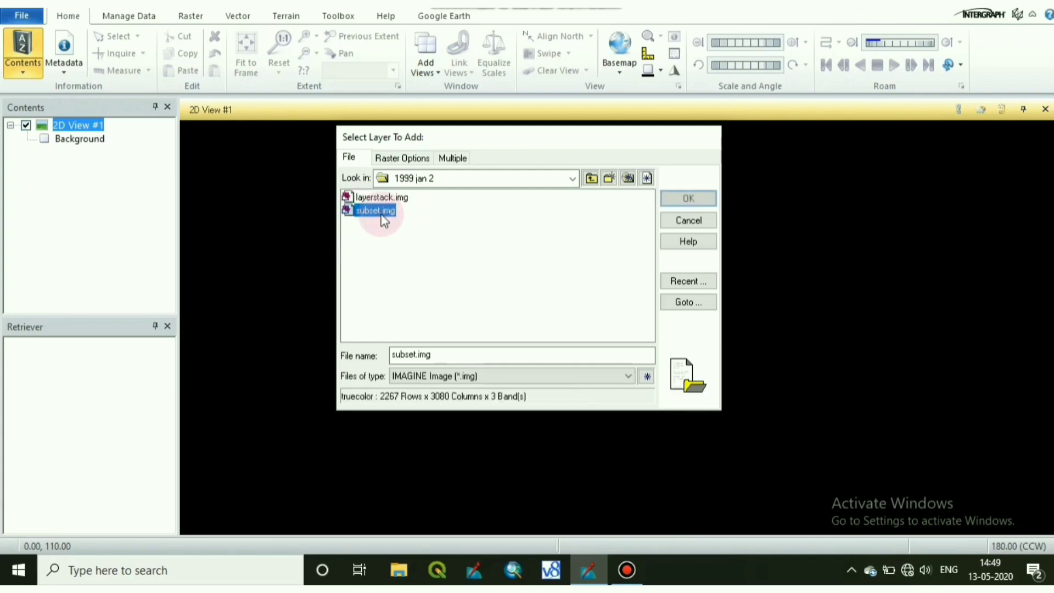
pyautogui.click(705, 200)
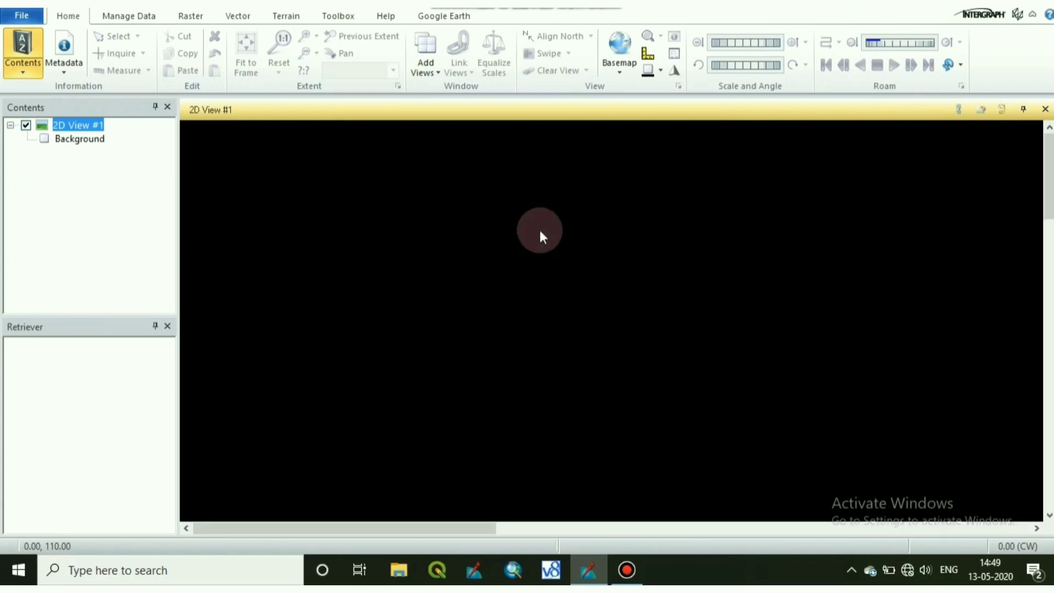
pyautogui.click(43, 174)
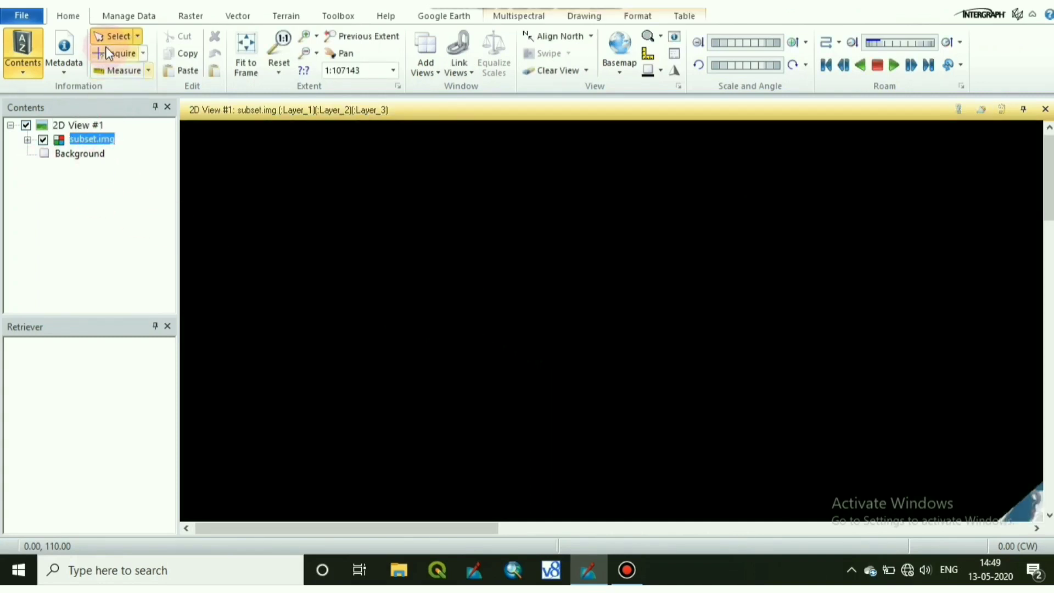
pyautogui.click(250, 42)
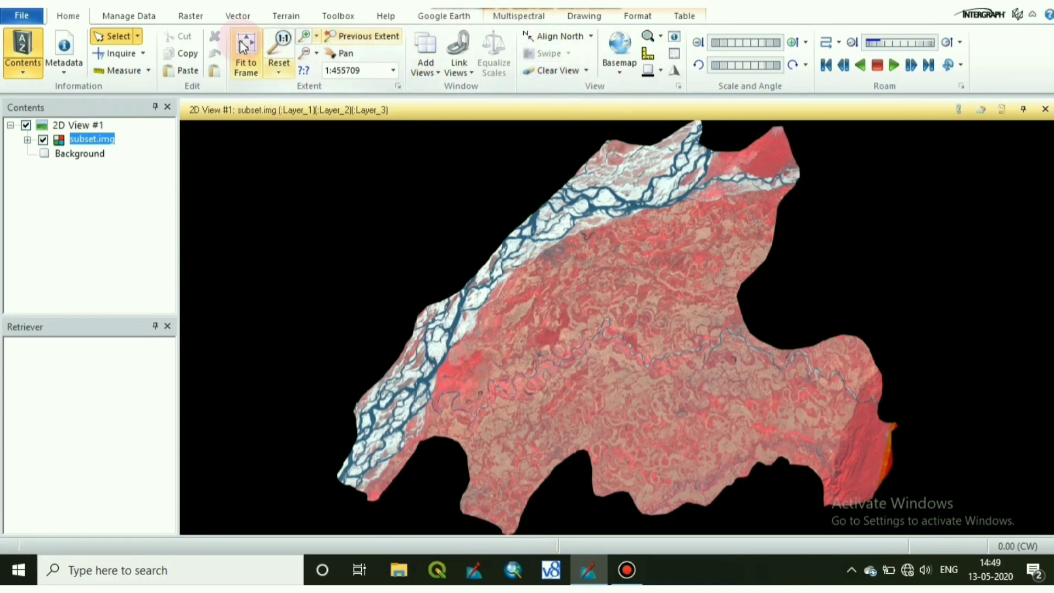
# - Start an unsupervised classification of subset.img with the output cluster layer saved as UNSUP1 in the DIBRUGARH/1999 jan 2 folder
pyautogui.click(192, 16)
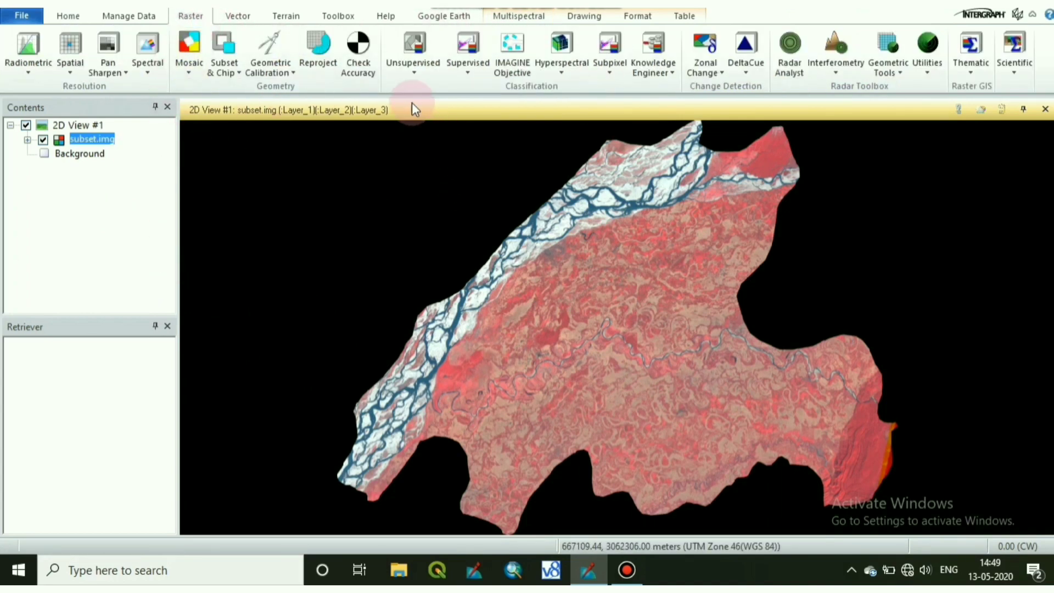
pyautogui.click(426, 80)
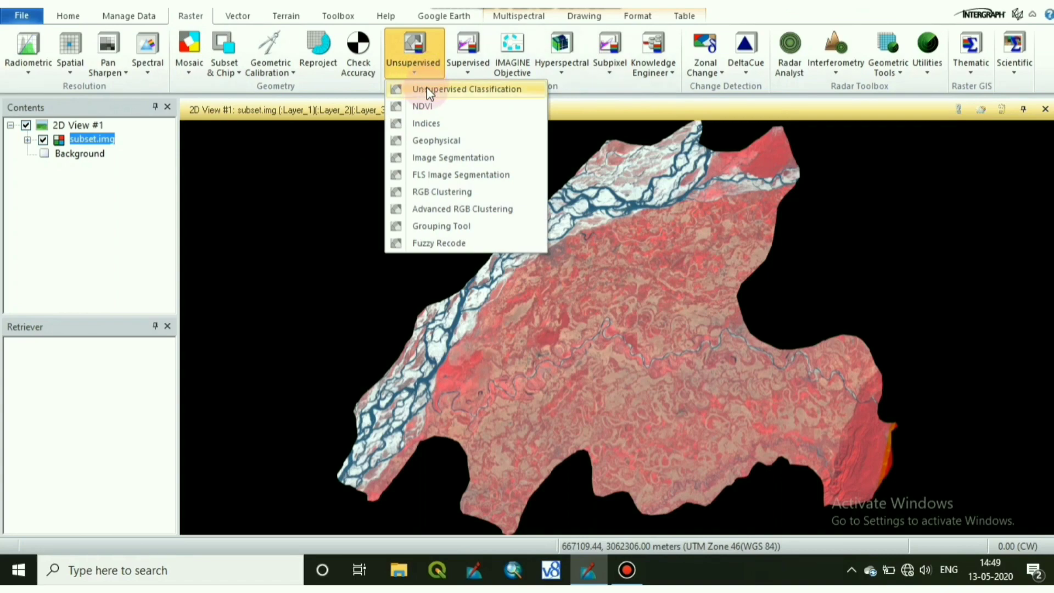
pyautogui.click(428, 89)
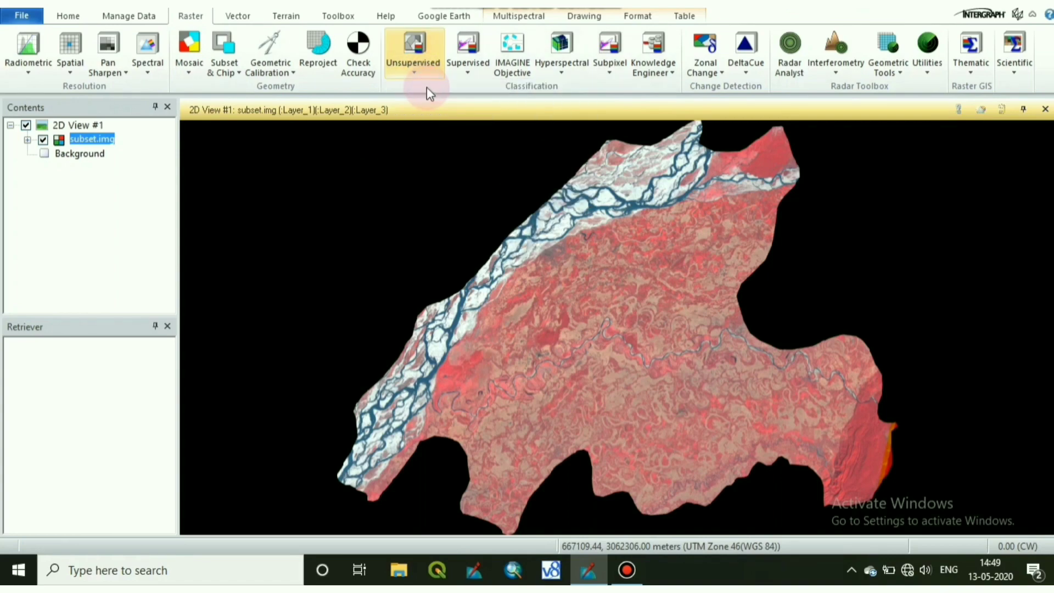
pyautogui.moveTo(527, 76); pyautogui.dragTo(367, 60)
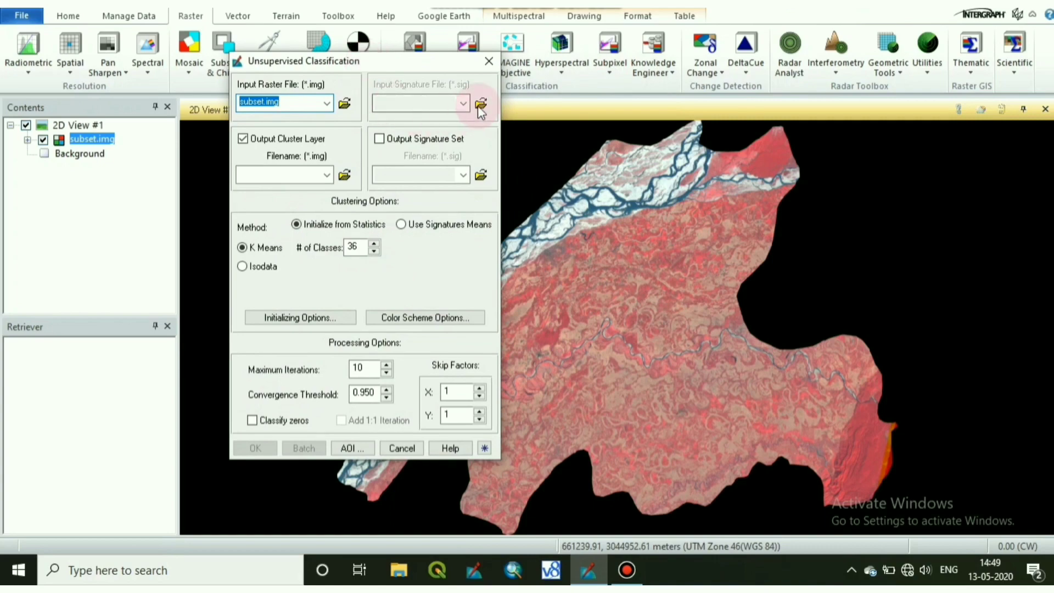
pyautogui.click(344, 174)
pyautogui.click(343, 163)
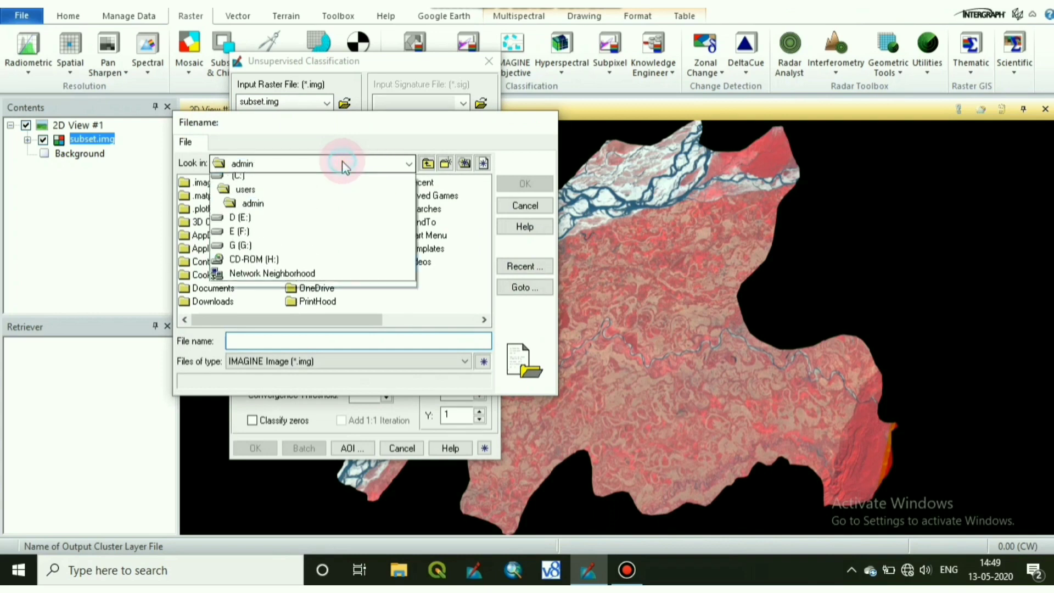
pyautogui.click(277, 252)
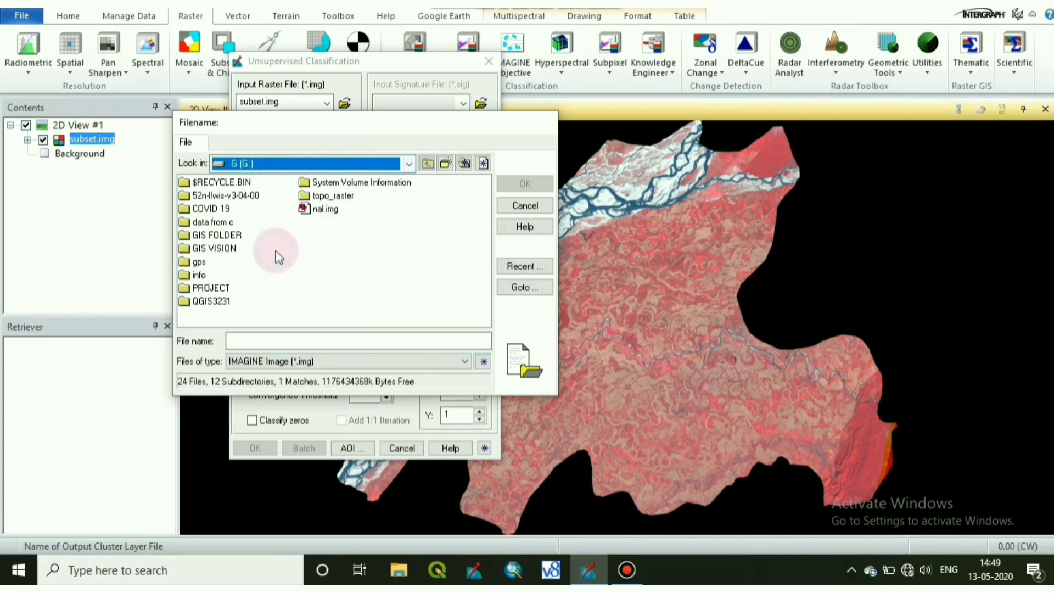
pyautogui.doubleClick(220, 284)
pyautogui.doubleClick(212, 182)
pyautogui.doubleClick(198, 195)
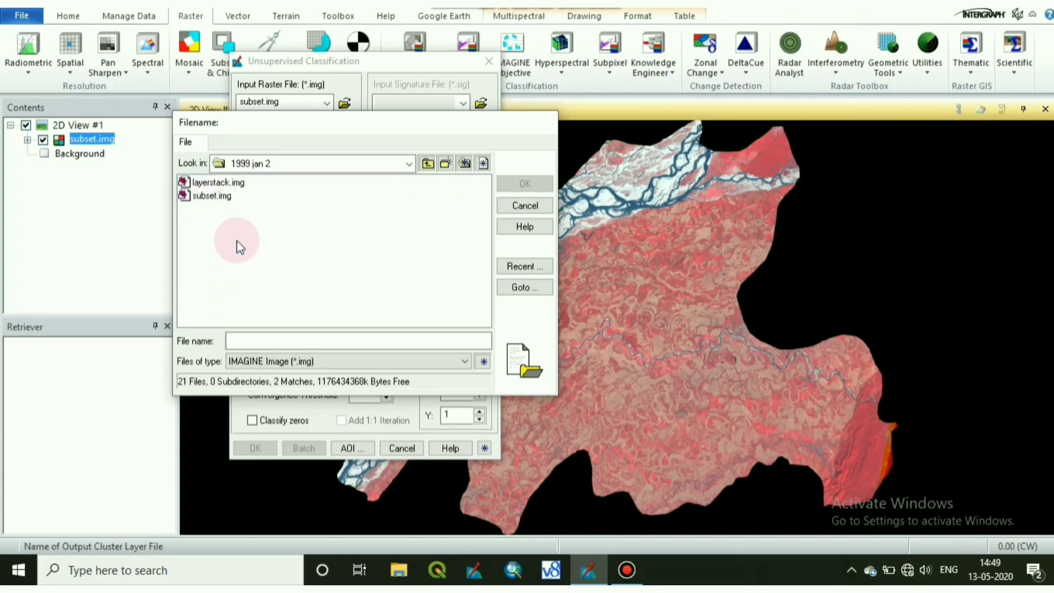
pyautogui.click(263, 338)
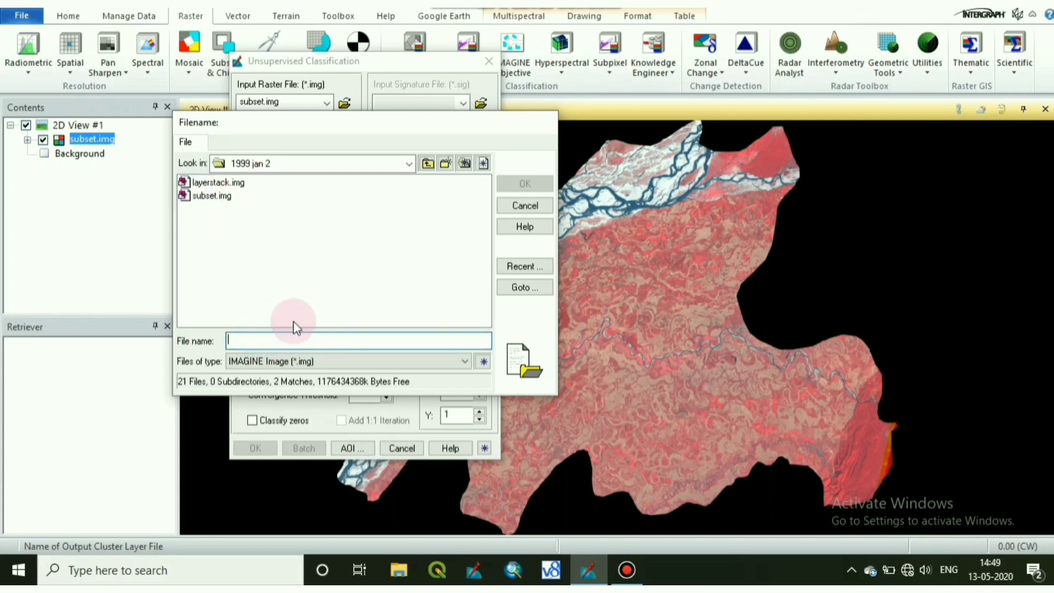
pyautogui.write('UNSUP1')
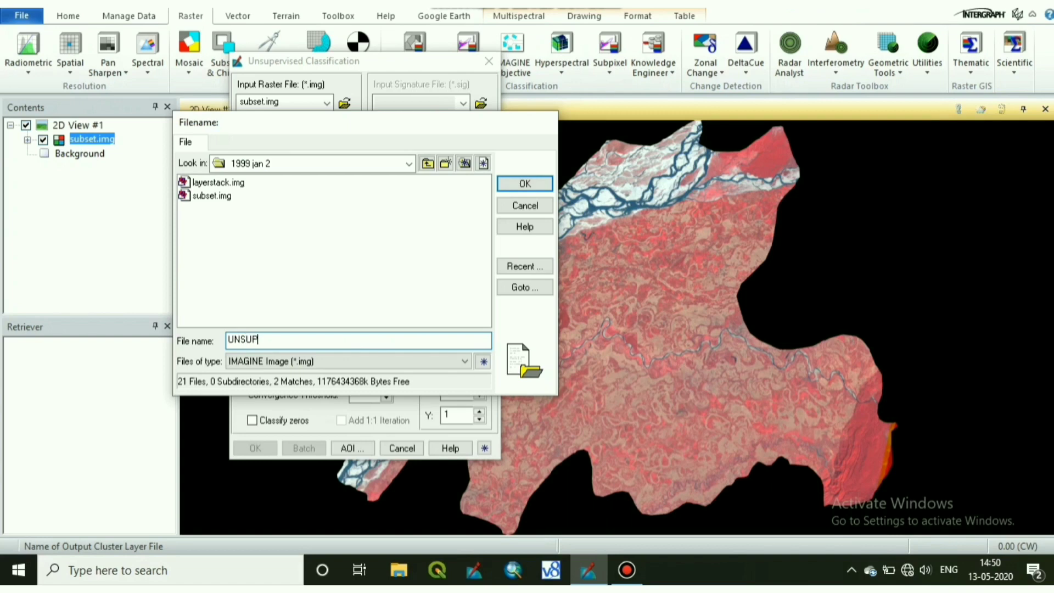
pyautogui.click(525, 184)
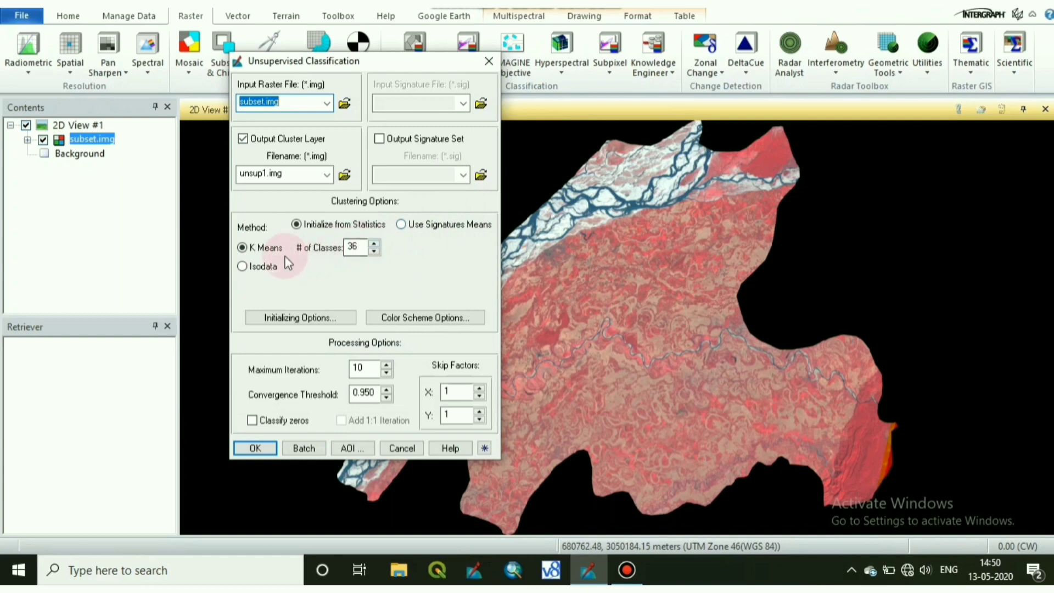
# - Set the number of classes for the K Means clustering to 20
pyautogui.click(374, 251)
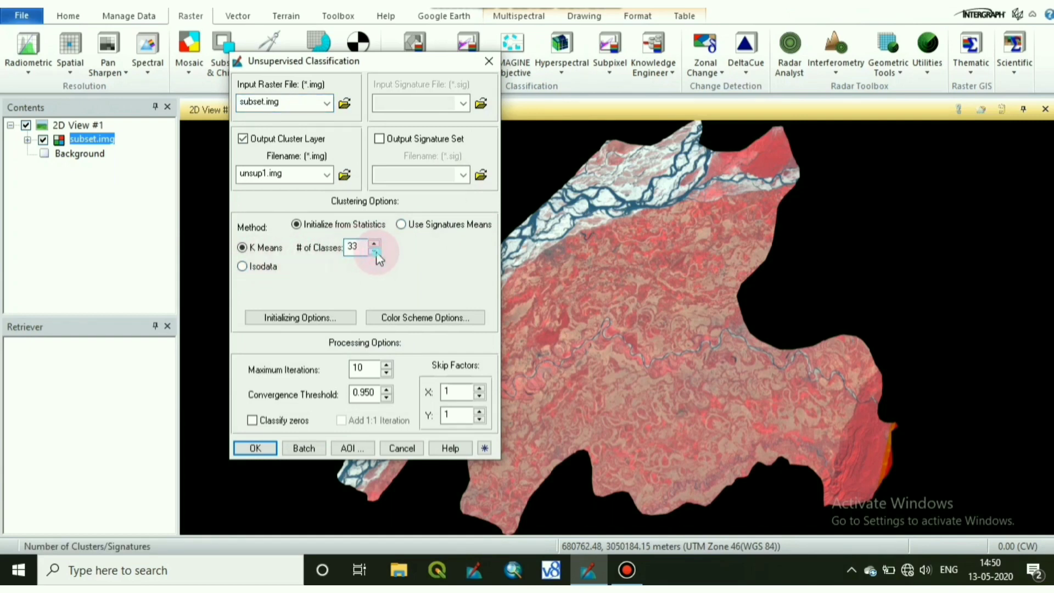
pyautogui.click(374, 251)
pyautogui.moveTo(368, 248); pyautogui.dragTo(310, 249)
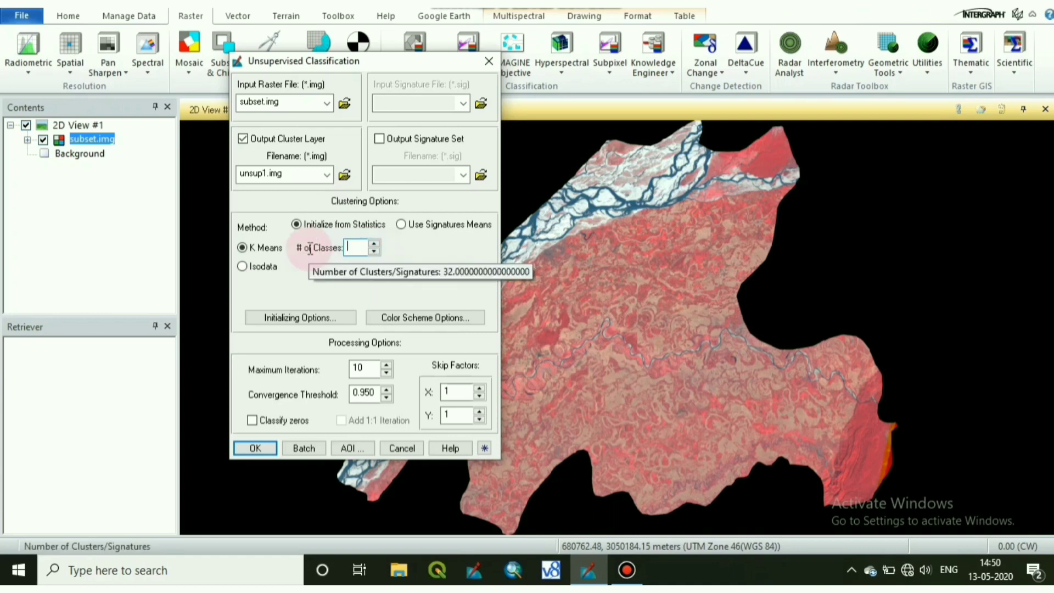
pyautogui.write('20')
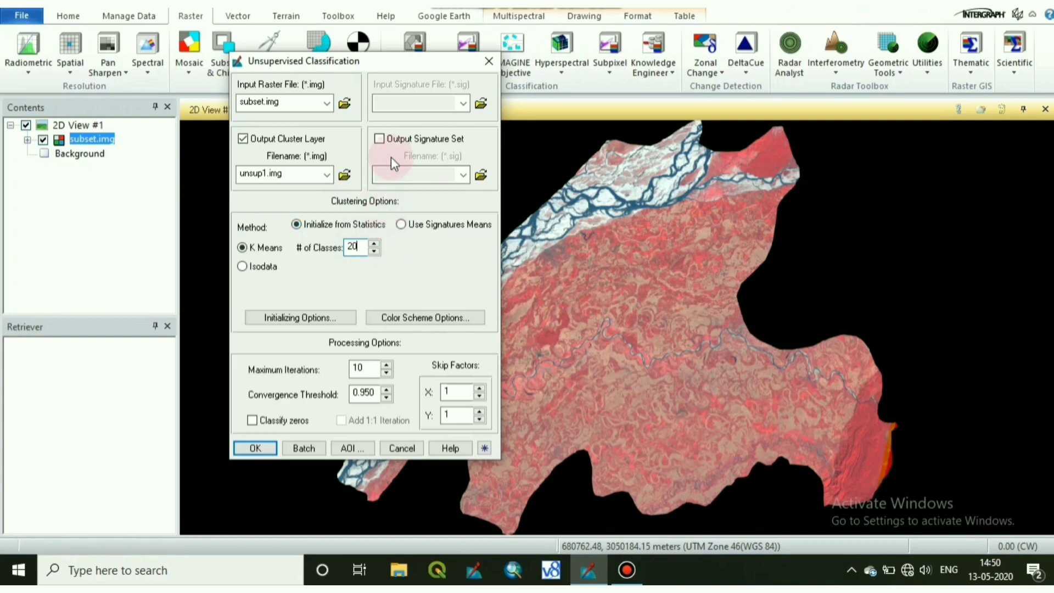
# - Enable the output signature set and save it as UNSUP_SIG1 in the DIBRUGARH/1999 jan 2 folder on drive G
pyautogui.click(379, 138)
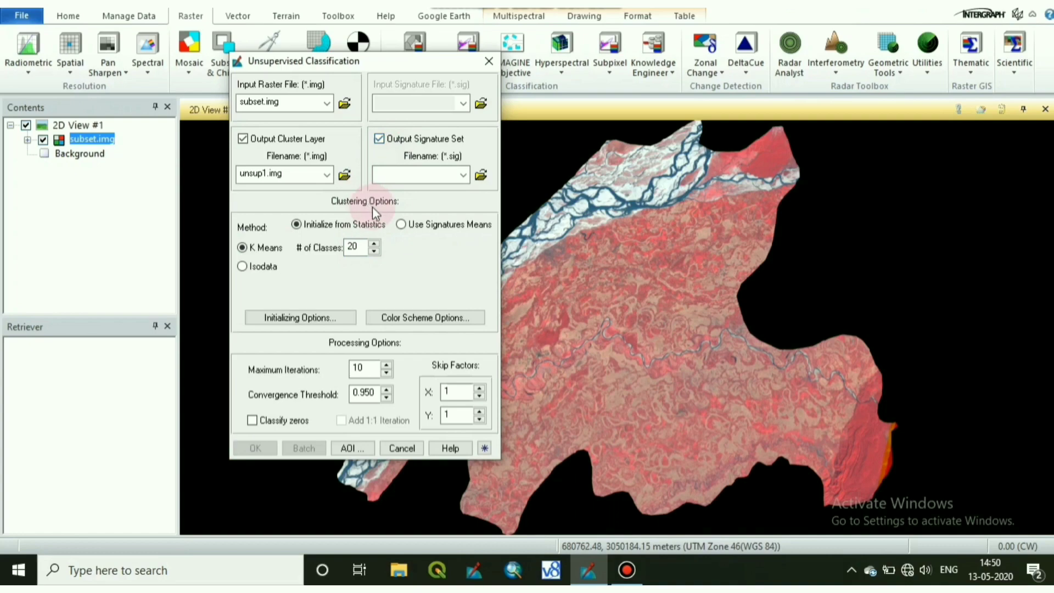
pyautogui.click(480, 175)
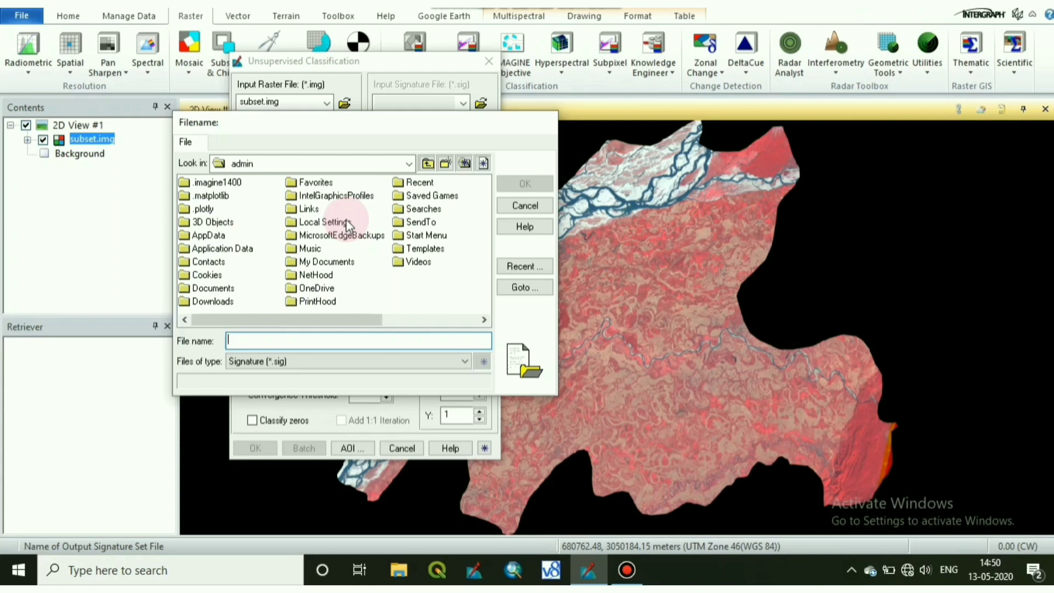
pyautogui.click(341, 164)
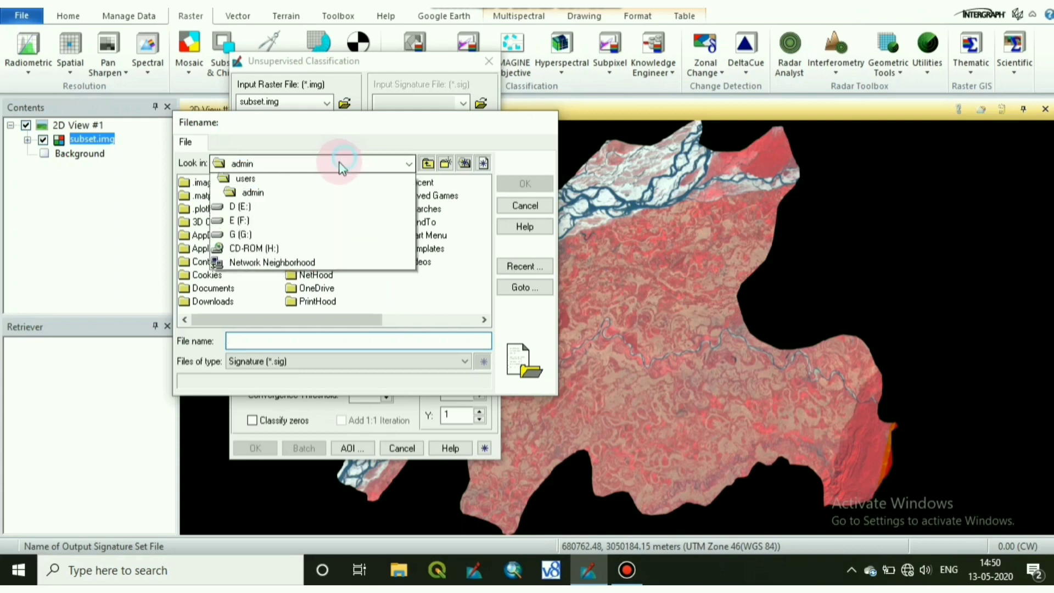
pyautogui.click(266, 251)
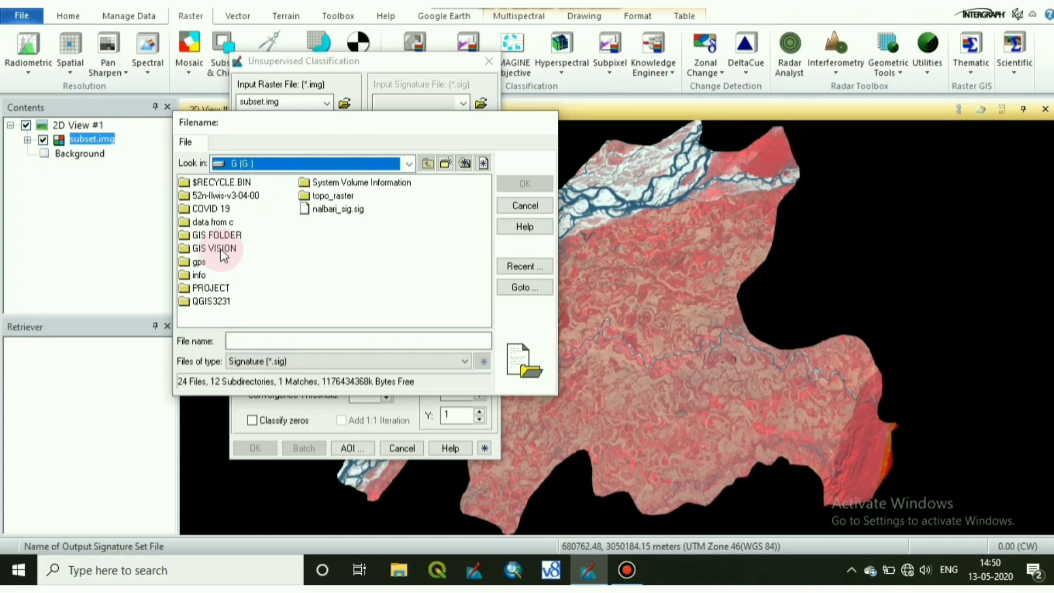
pyautogui.doubleClick(201, 287)
pyautogui.doubleClick(222, 182)
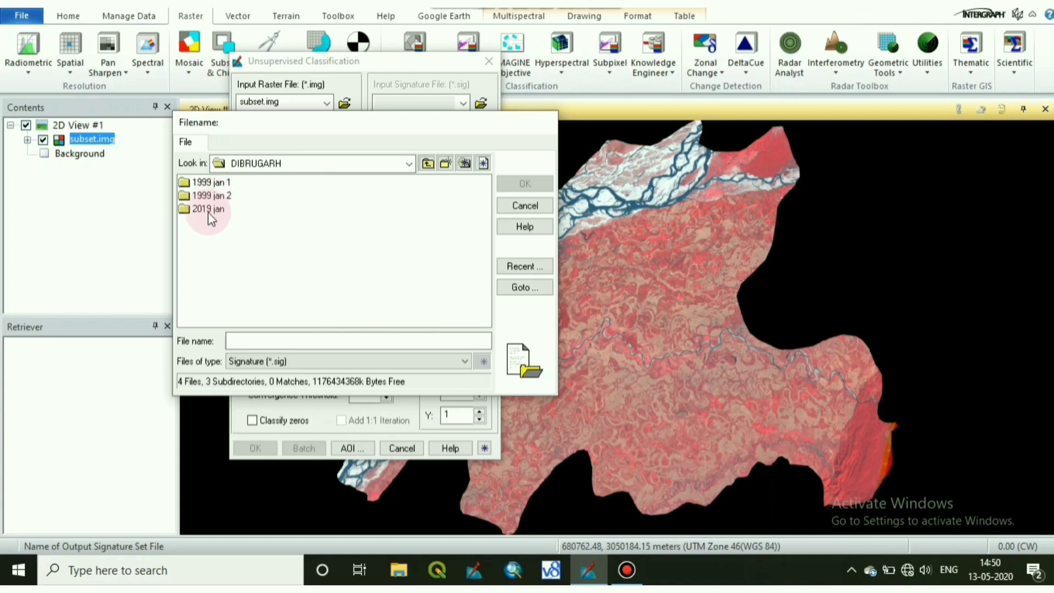
pyautogui.doubleClick(212, 196)
pyautogui.click(284, 347)
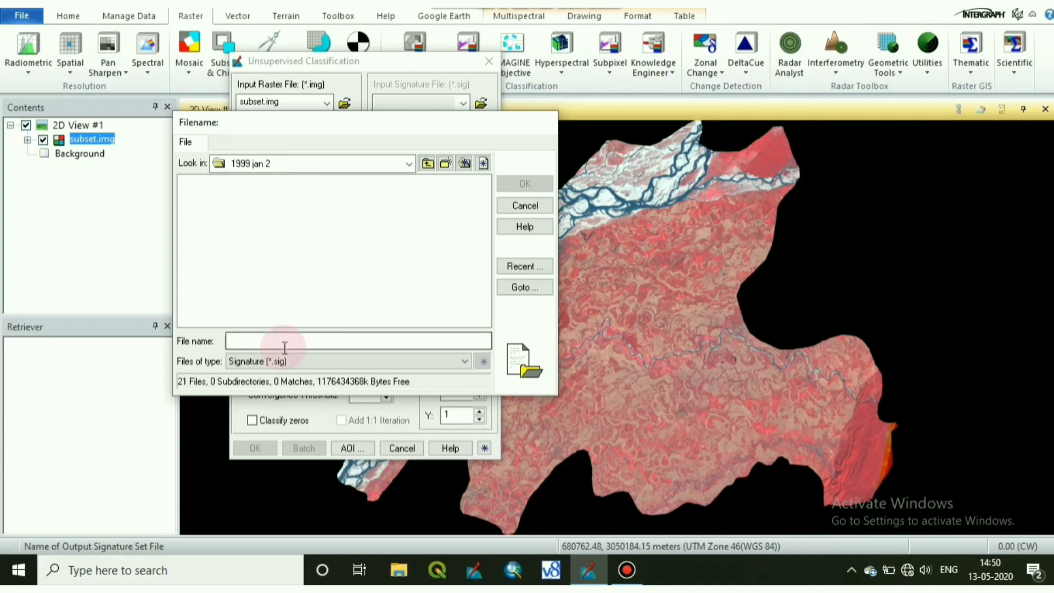
pyautogui.write('UNSUP_SIG1')
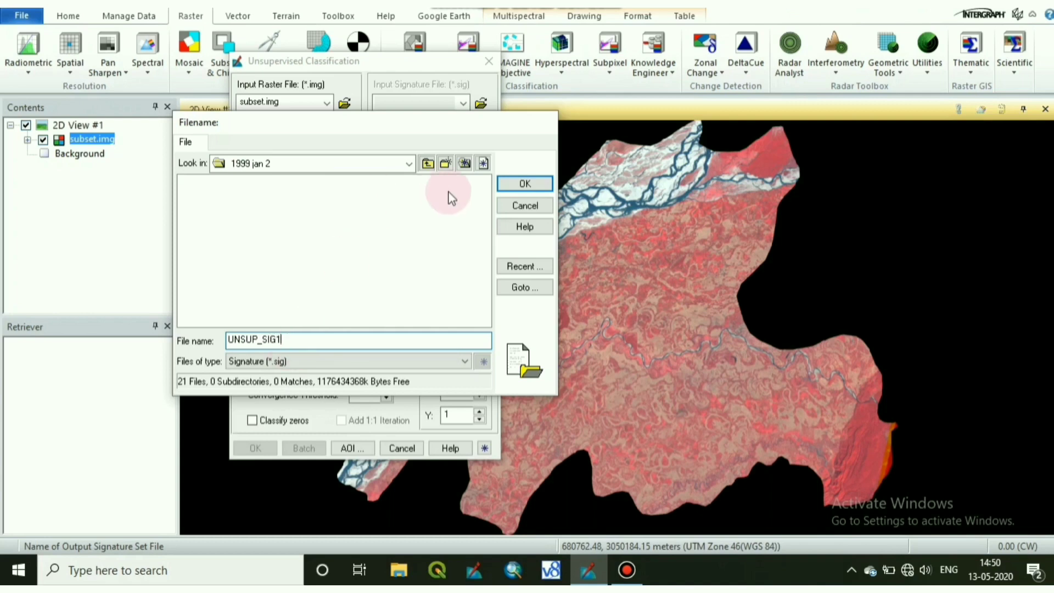
pyautogui.click(522, 184)
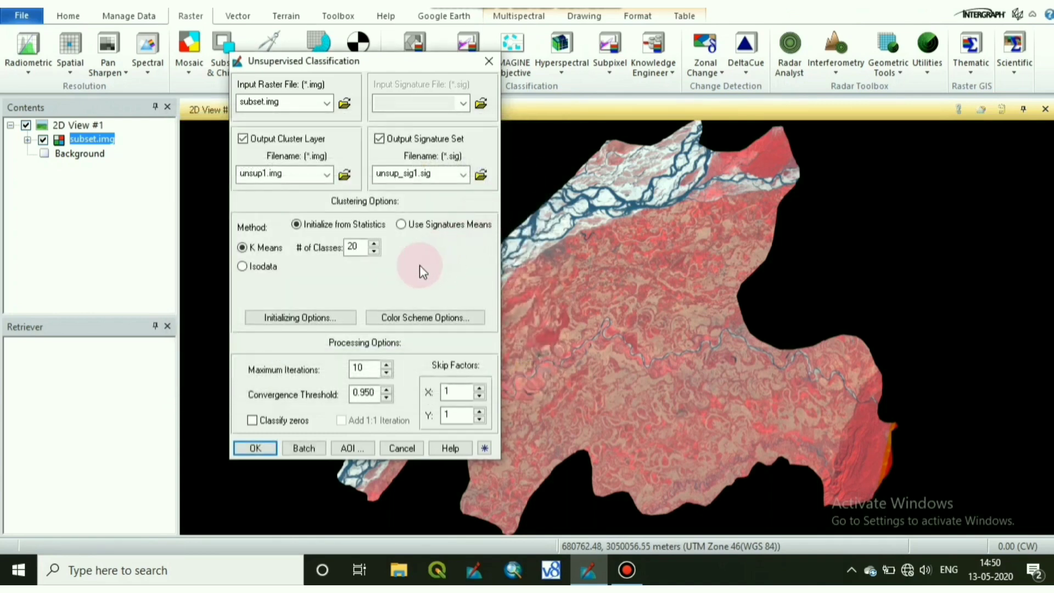
# - Run the unsupervised classification and close the process list
pyautogui.click(274, 443)
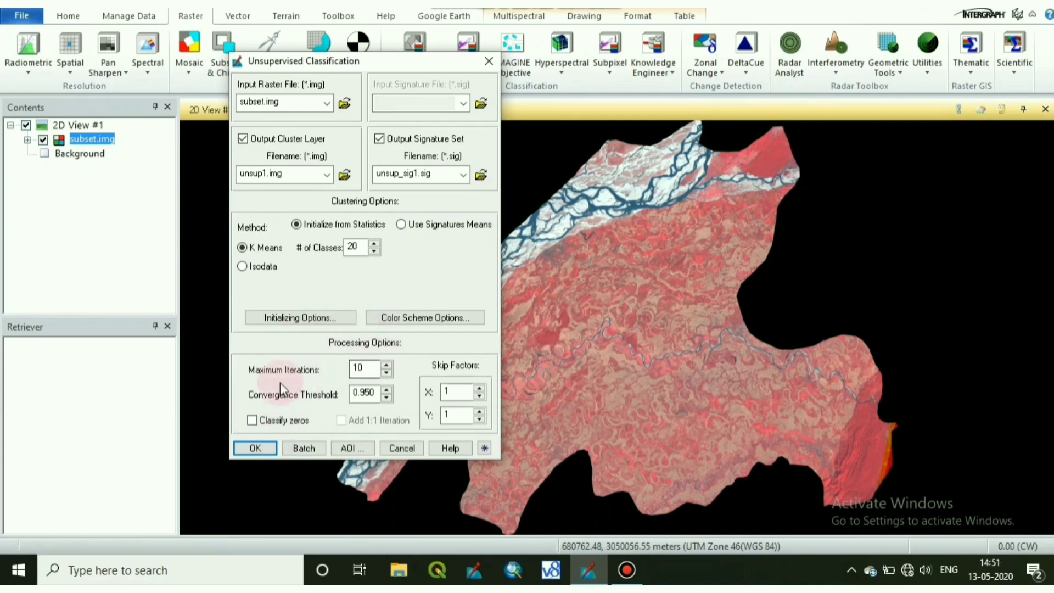
pyautogui.click(264, 449)
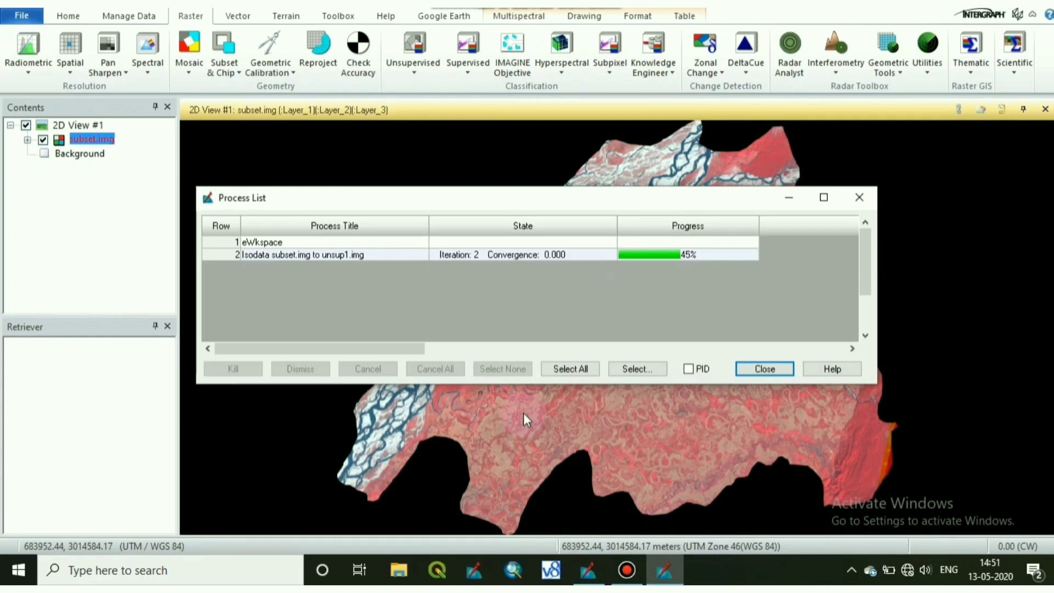
pyautogui.click(765, 368)
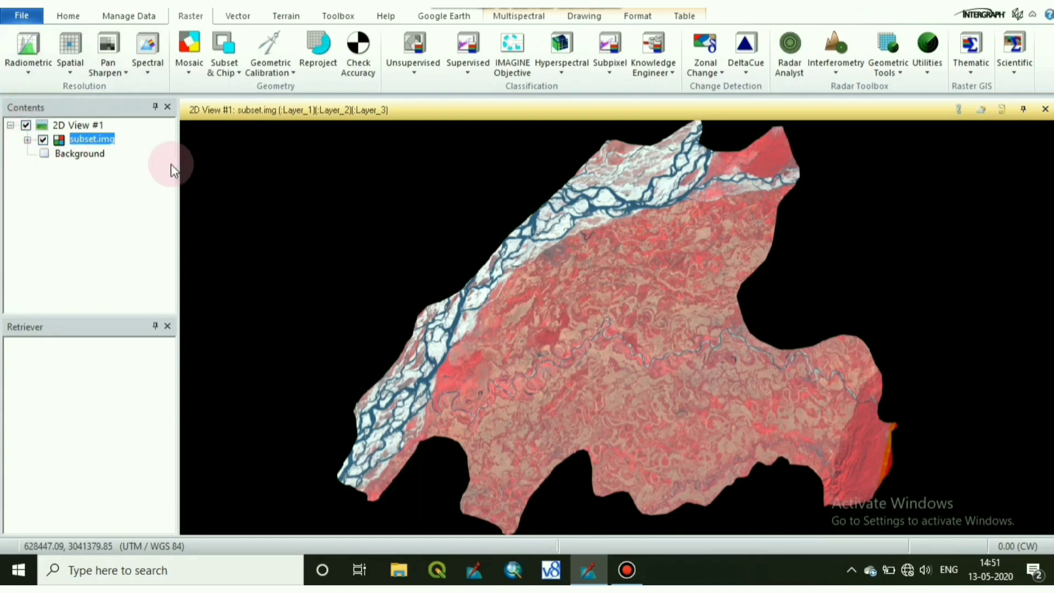
# - Create a second 2D view beside the one showing subset.img
pyautogui.click(31, 17)
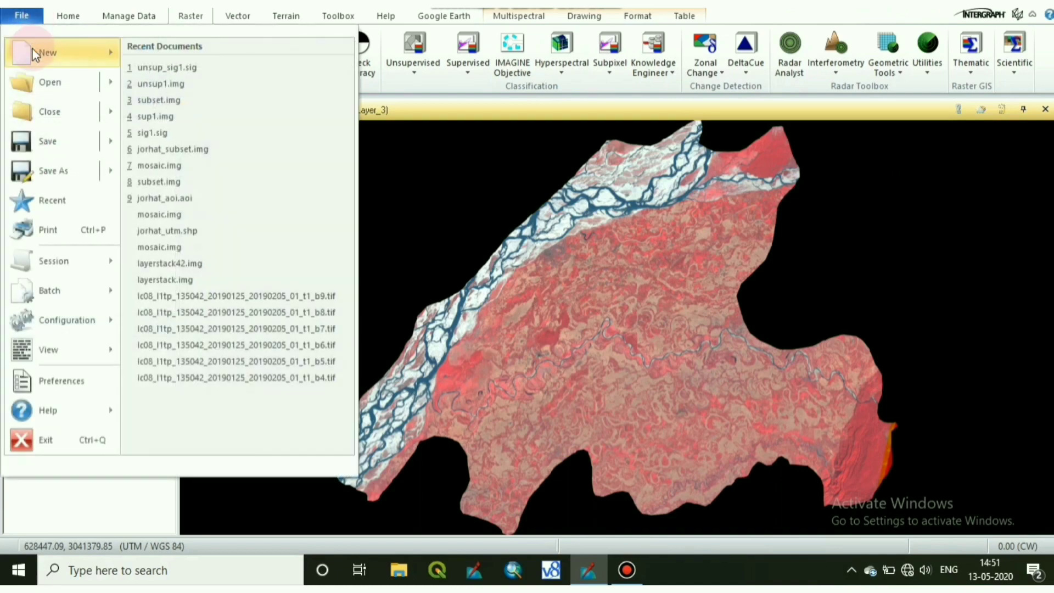
pyautogui.moveTo(32, 57)
pyautogui.click(169, 132)
pyautogui.click(173, 149)
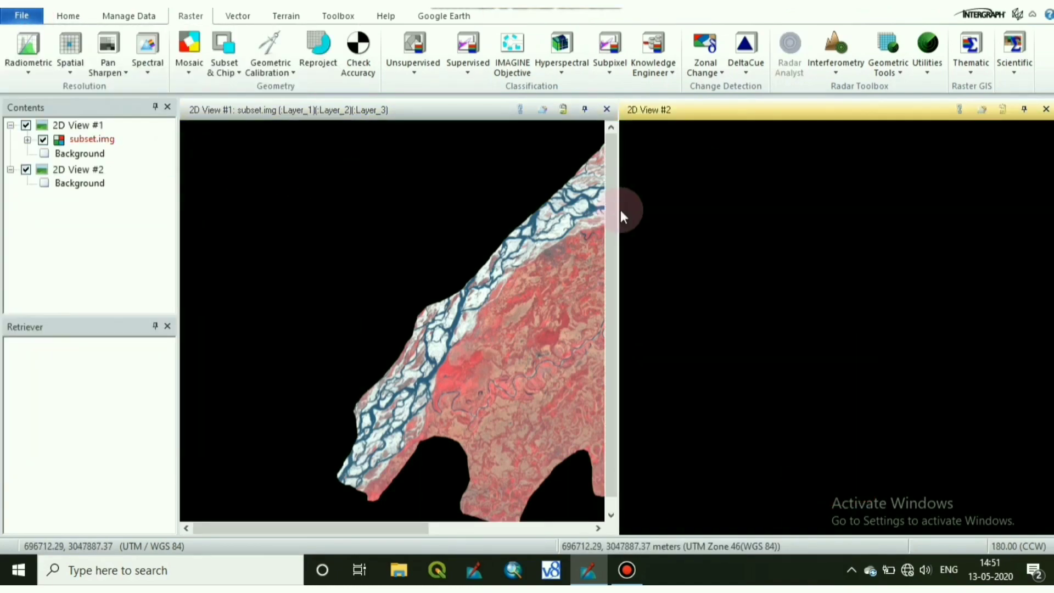
# - Fit subset.img to the frame of 2D View #1
pyautogui.click(92, 141)
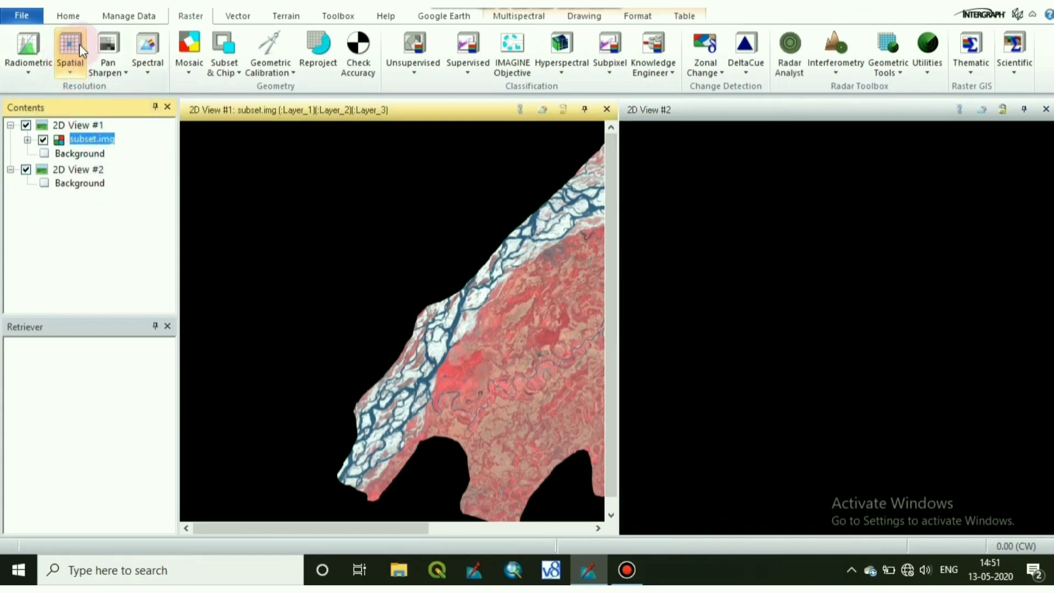
pyautogui.click(68, 15)
pyautogui.click(262, 57)
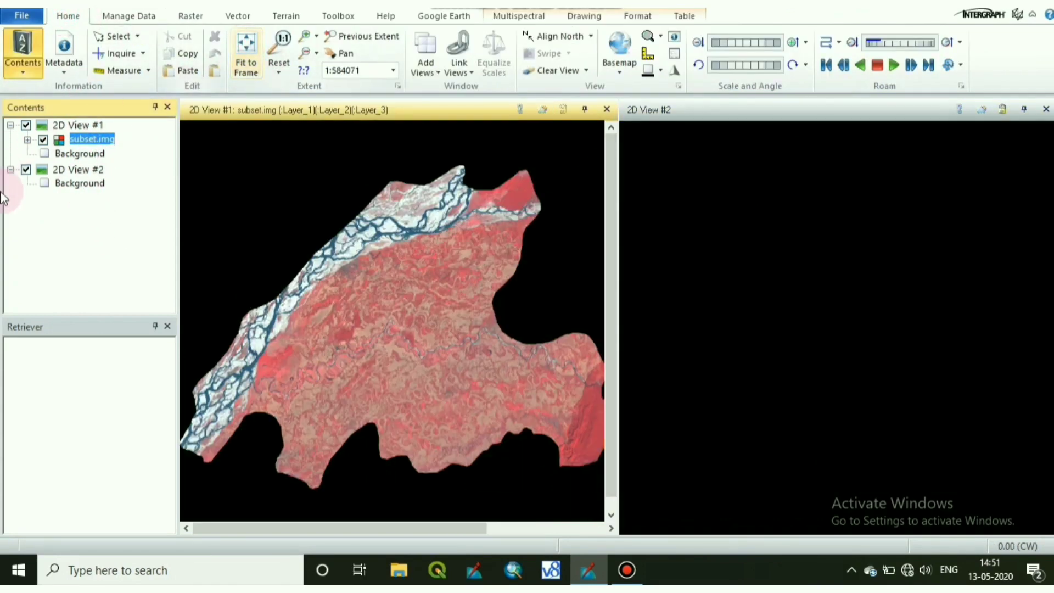
# - Load unsup1.img from the DIBRUGARH/1999 jan 2 project folder on drive G into 2D View #2
pyautogui.click(85, 172)
pyautogui.rightClick(85, 172)
pyautogui.click(146, 50)
pyautogui.click(466, 179)
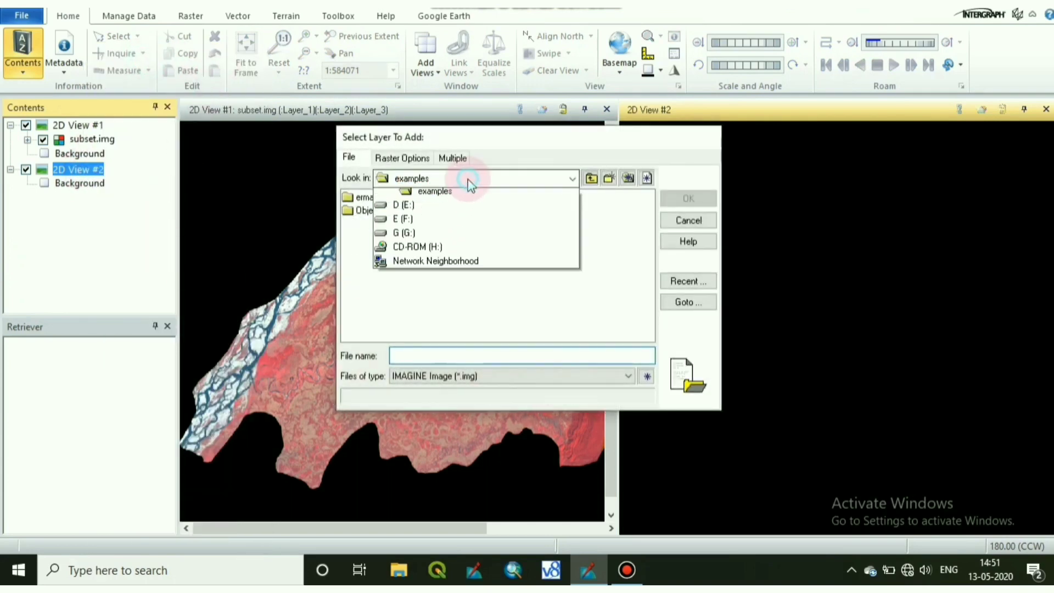
pyautogui.click(425, 293)
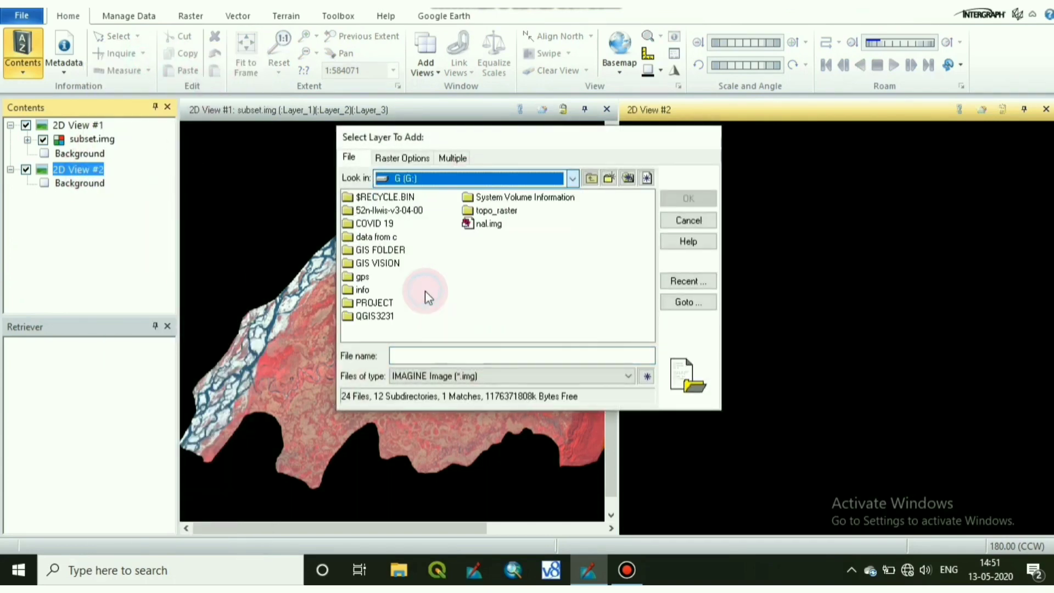
pyautogui.doubleClick(365, 302)
pyautogui.doubleClick(368, 197)
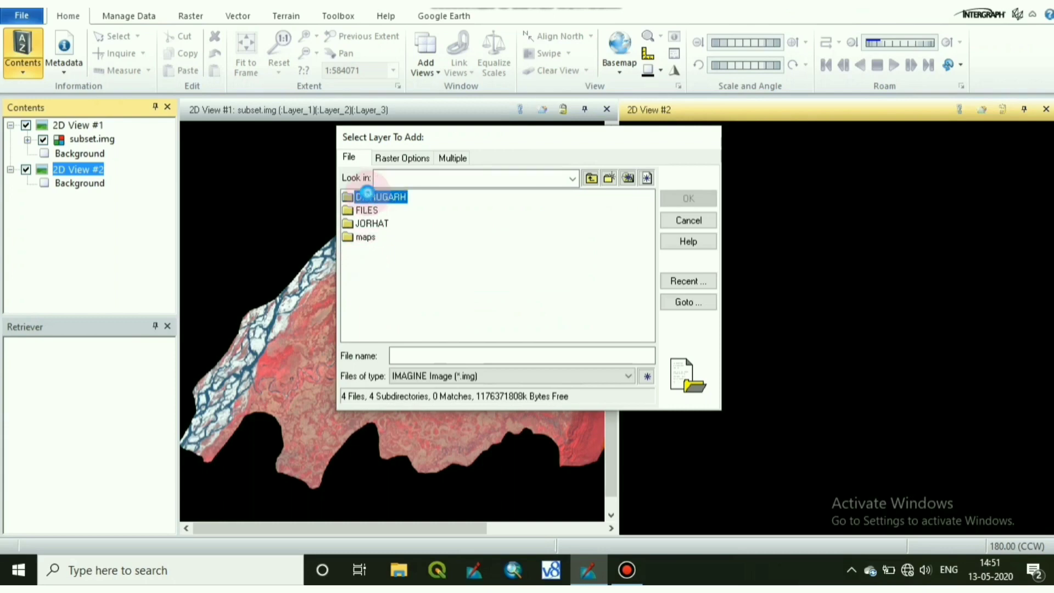
pyautogui.doubleClick(369, 211)
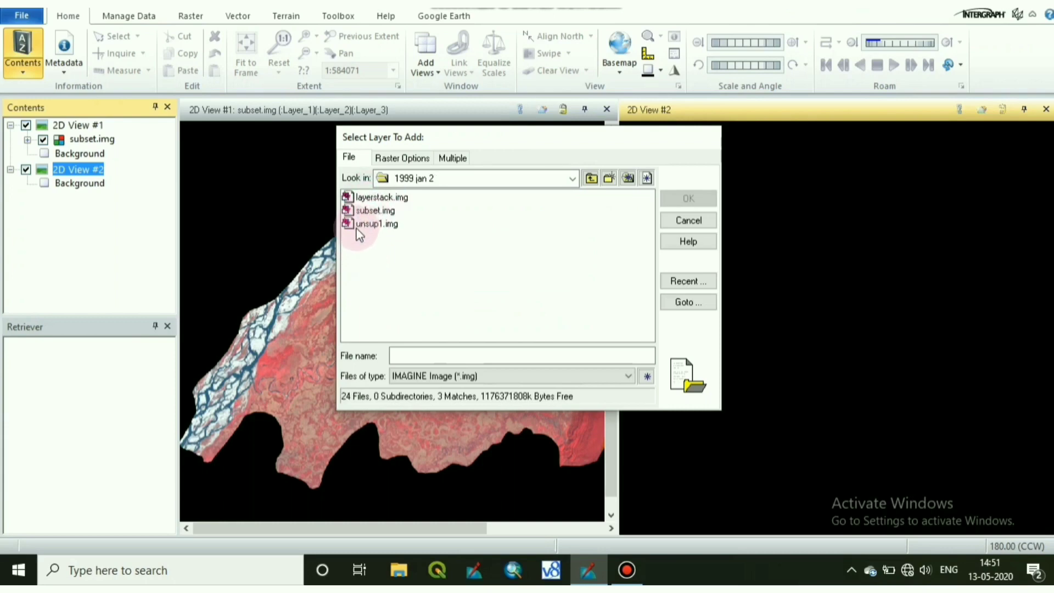
pyautogui.click(374, 224)
pyautogui.click(705, 197)
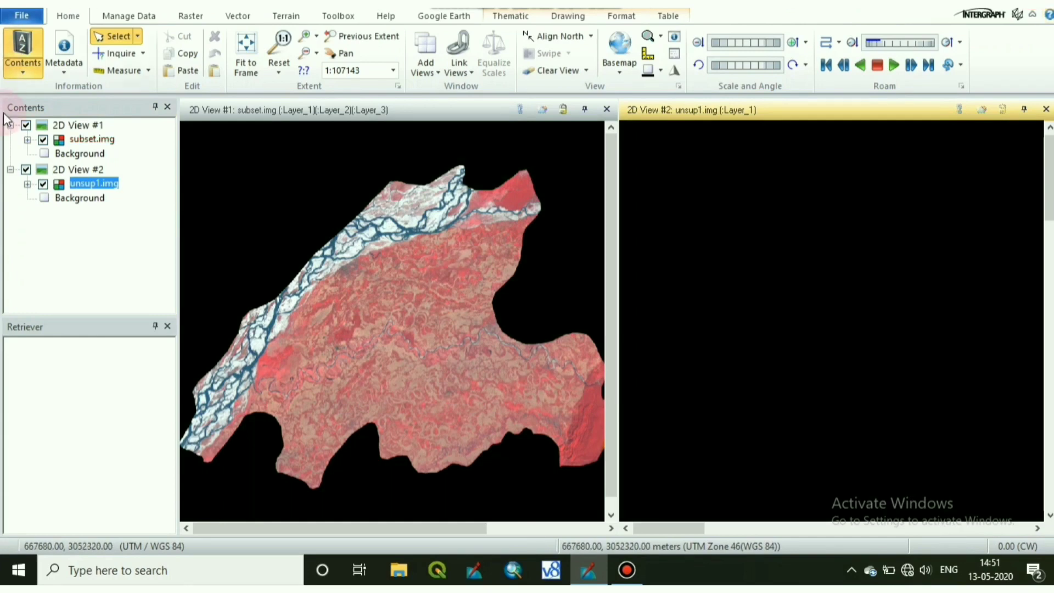
# - Fit unsup1.img to the frame of 2D View #2 and expand its list of classes
pyautogui.click(245, 49)
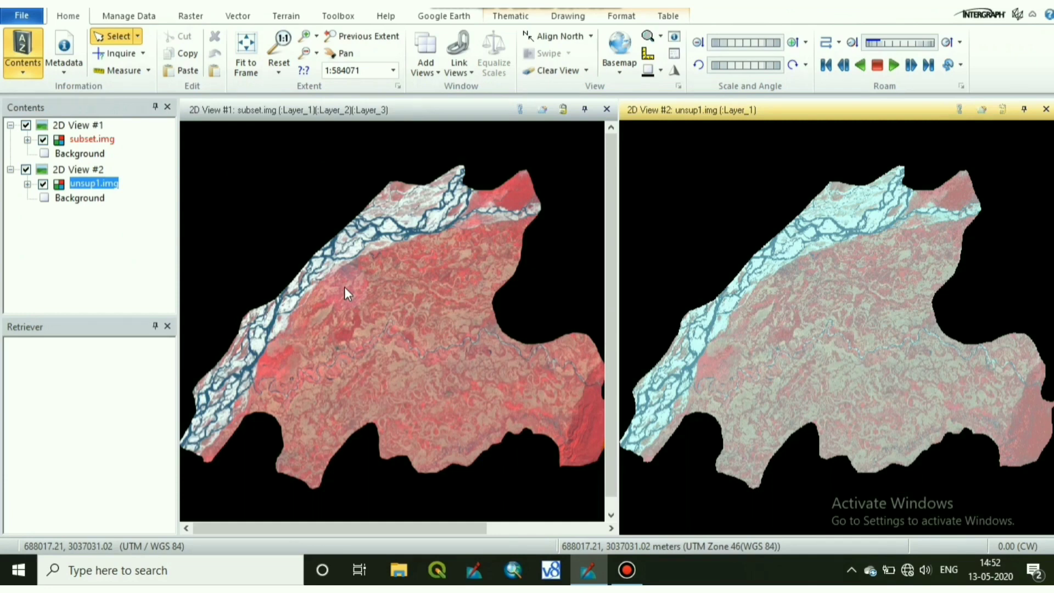
pyautogui.click(27, 184)
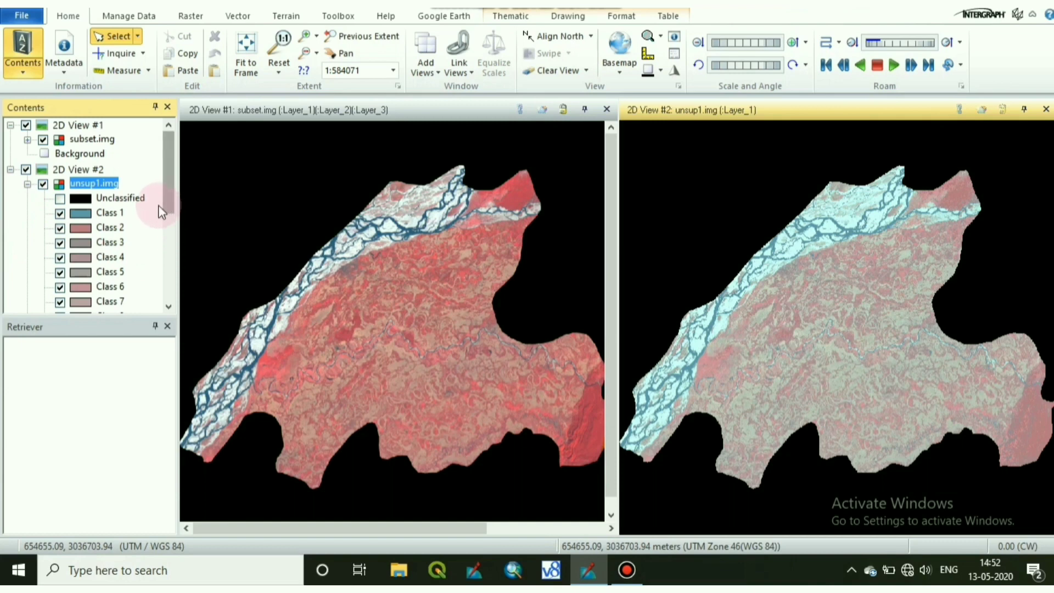
pyautogui.moveTo(168, 201); pyautogui.dragTo(168, 177)
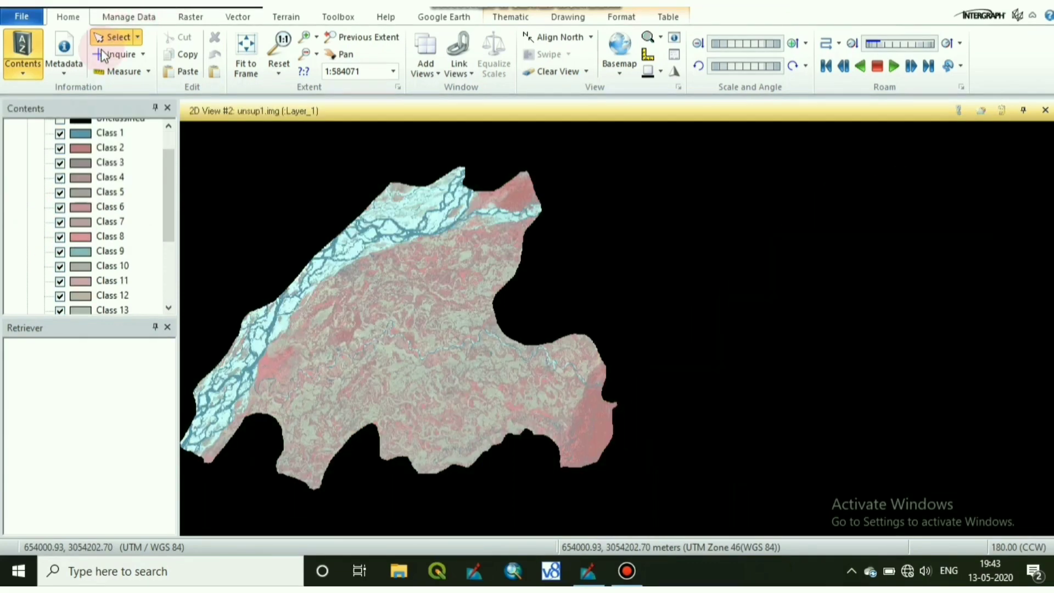
# - Refit the classified image to its enlarged view and show the unsup1.img attribute table as a floating window beside the image
pyautogui.click(247, 52)
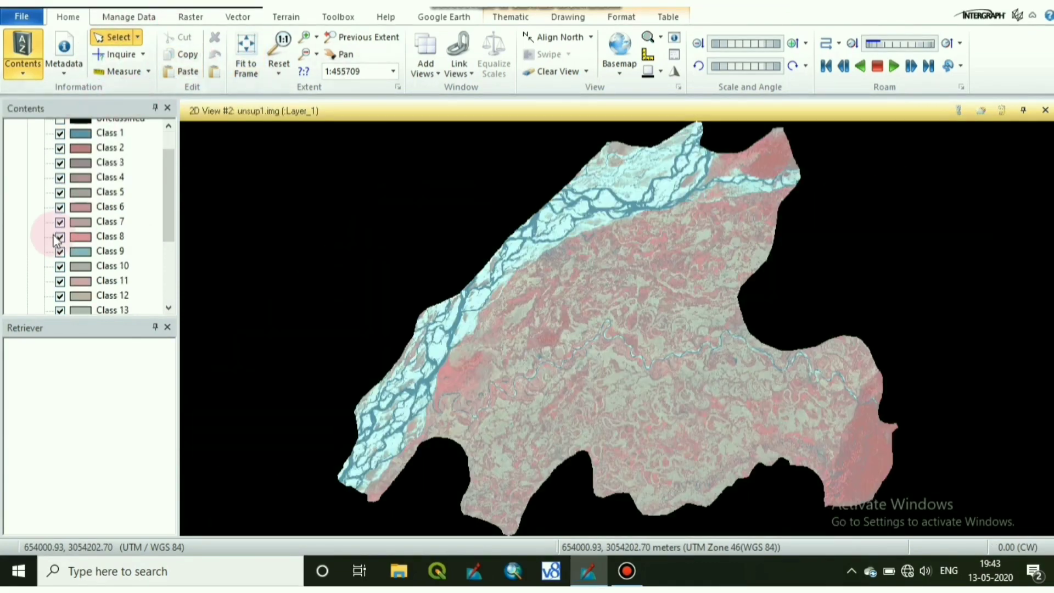
pyautogui.moveTo(168, 166); pyautogui.dragTo(172, 149)
pyautogui.rightClick(88, 141)
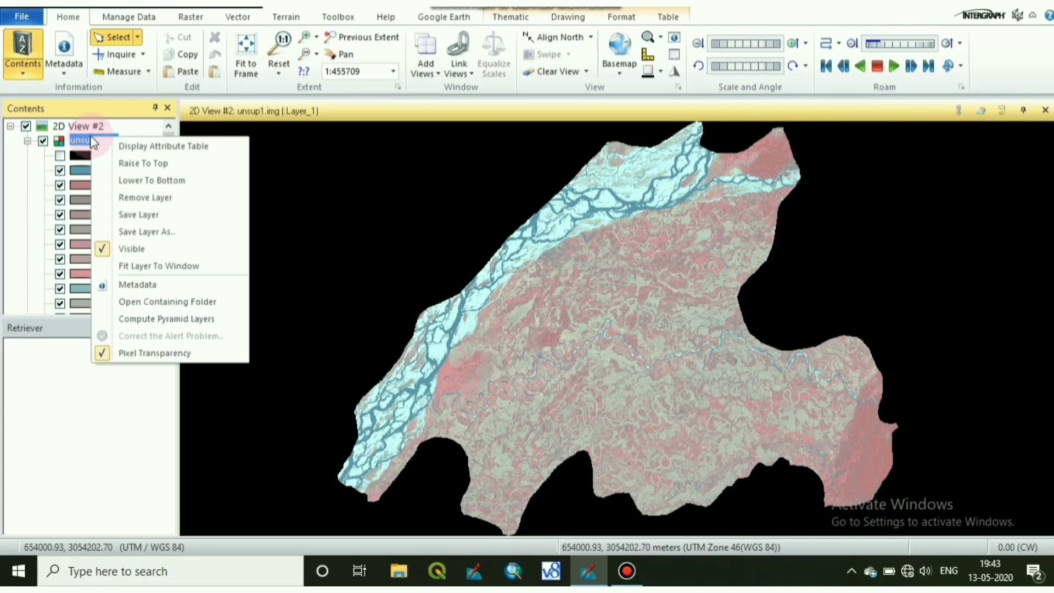
pyautogui.click(149, 135)
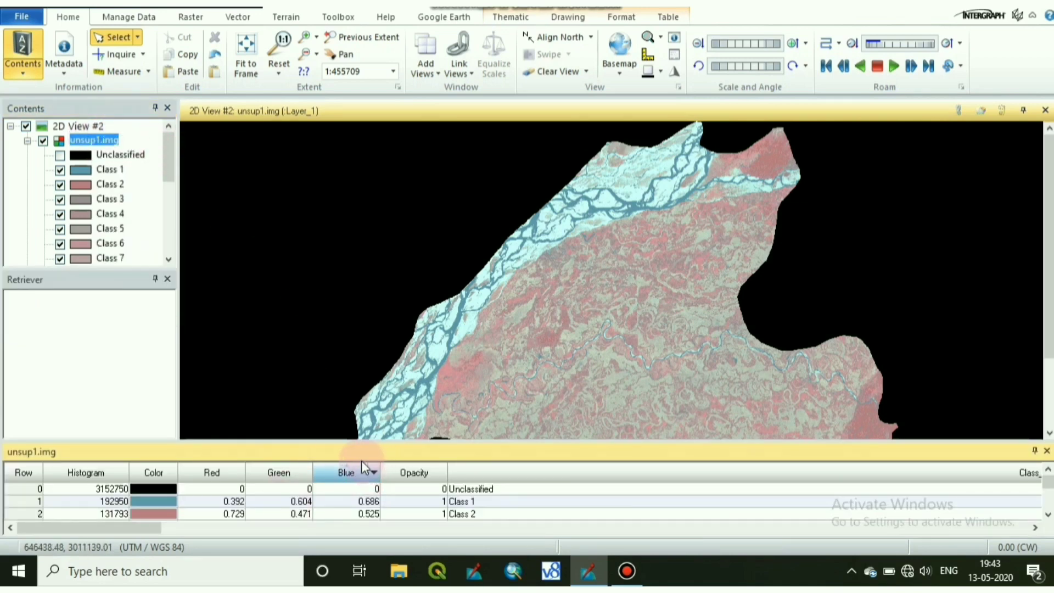
pyautogui.moveTo(353, 463); pyautogui.dragTo(215, 519)
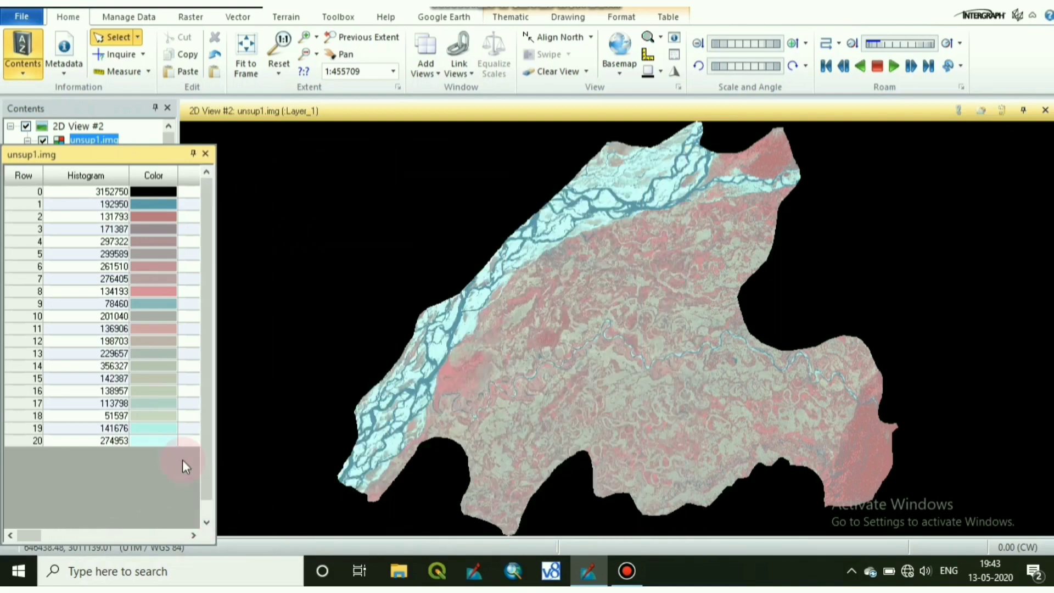
# - Set the colour of class 20 to magenta and examine where it falls along the river
pyautogui.click(18, 443)
pyautogui.click(156, 440)
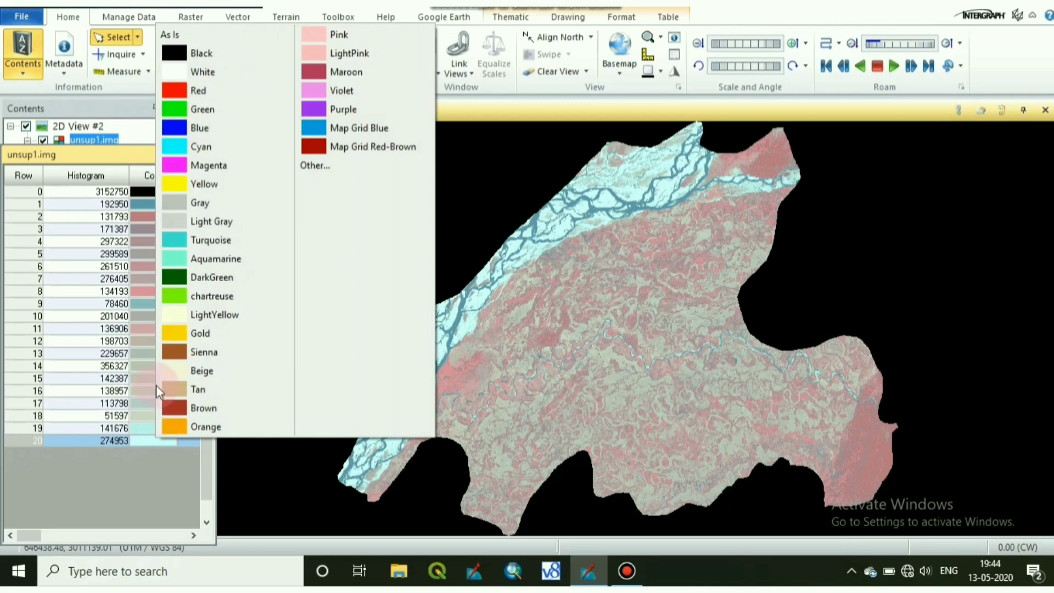
pyautogui.click(177, 164)
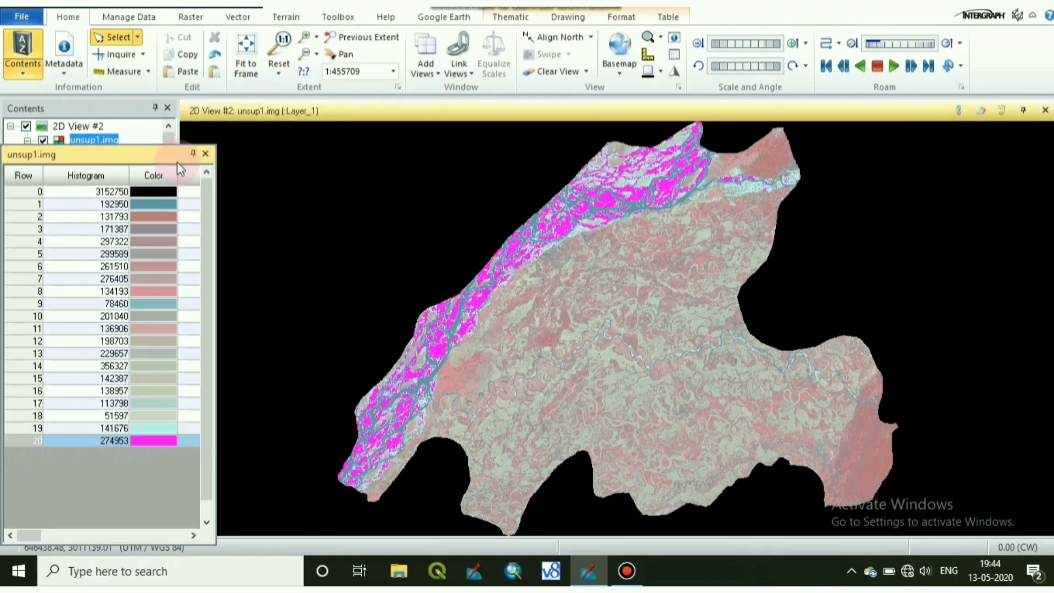
pyautogui.scroll(5, 387, 365)
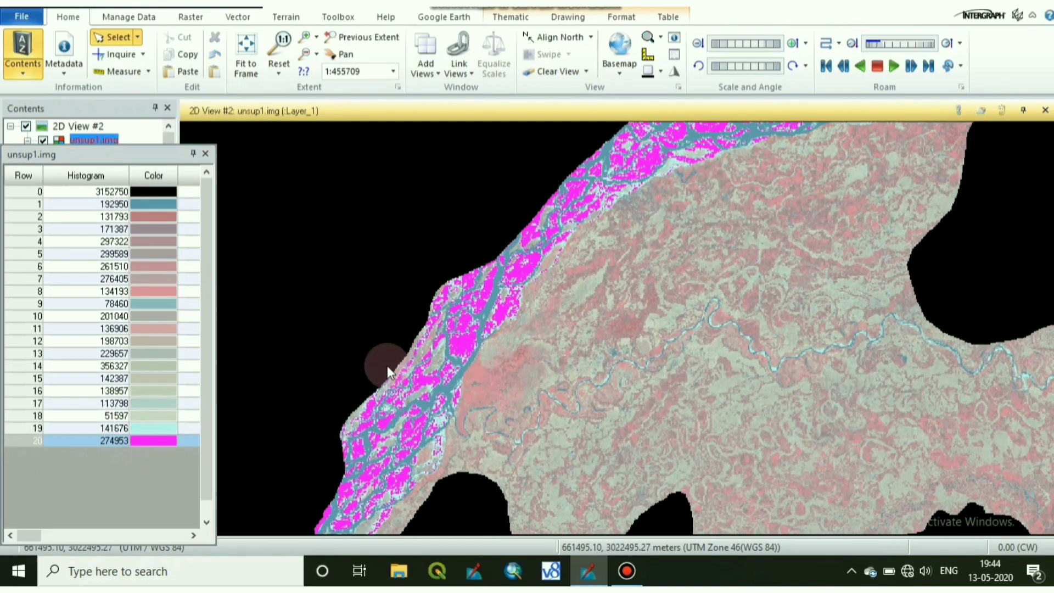
pyautogui.moveTo(507, 423); pyautogui.dragTo(516, 367)
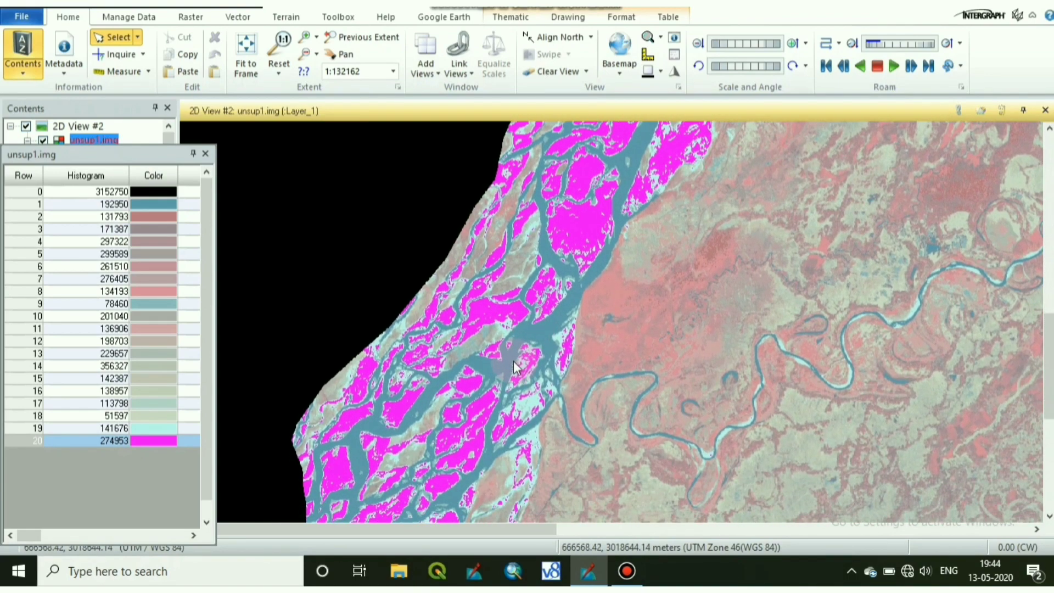
pyautogui.scroll(3, 516, 367)
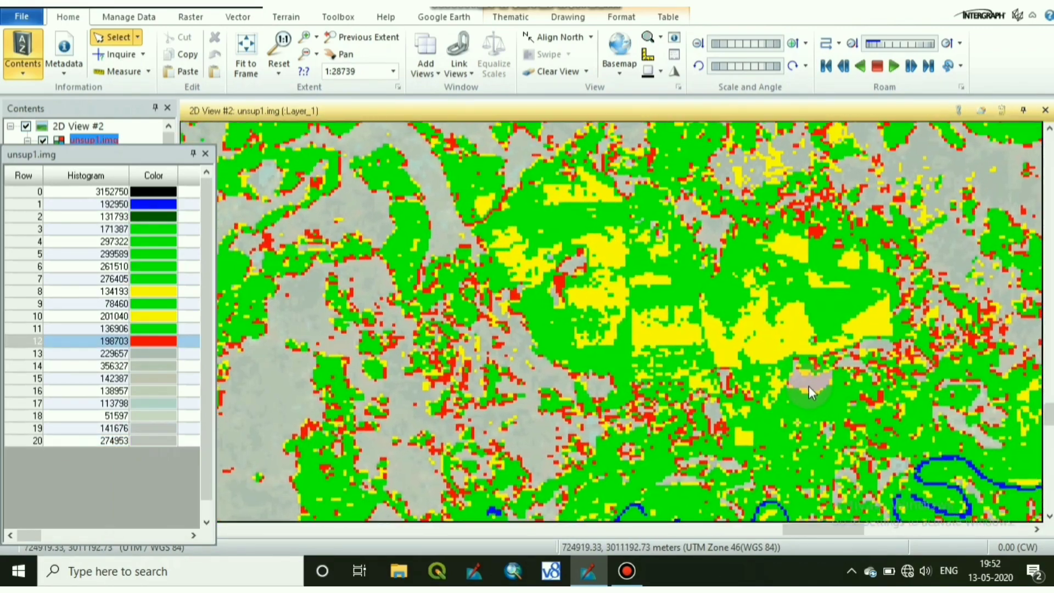
# - Set the colour of class 12 to green
pyautogui.scroll(-2, 808, 386)
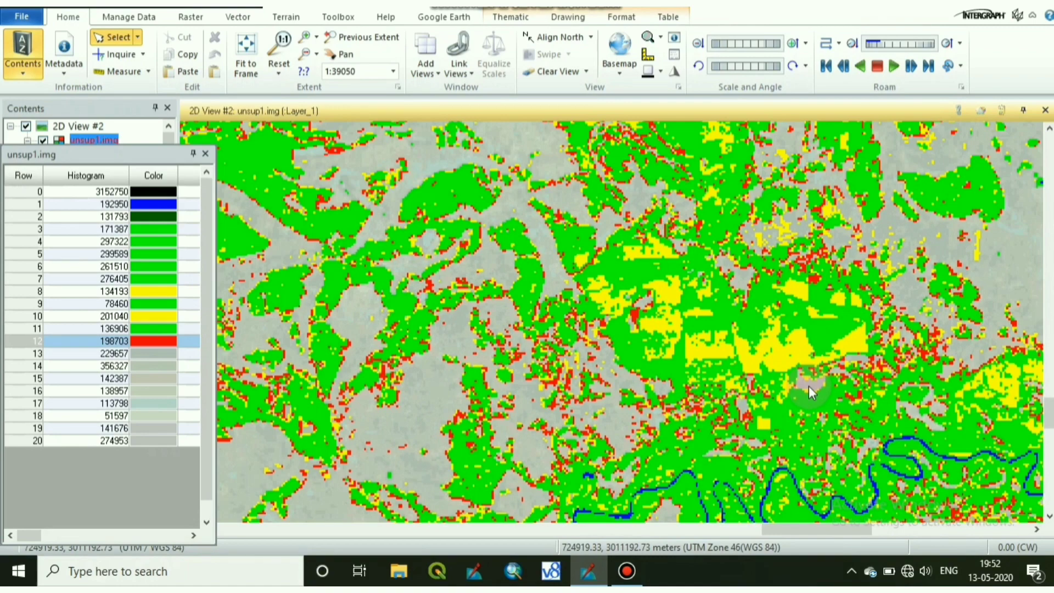
pyautogui.click(152, 339)
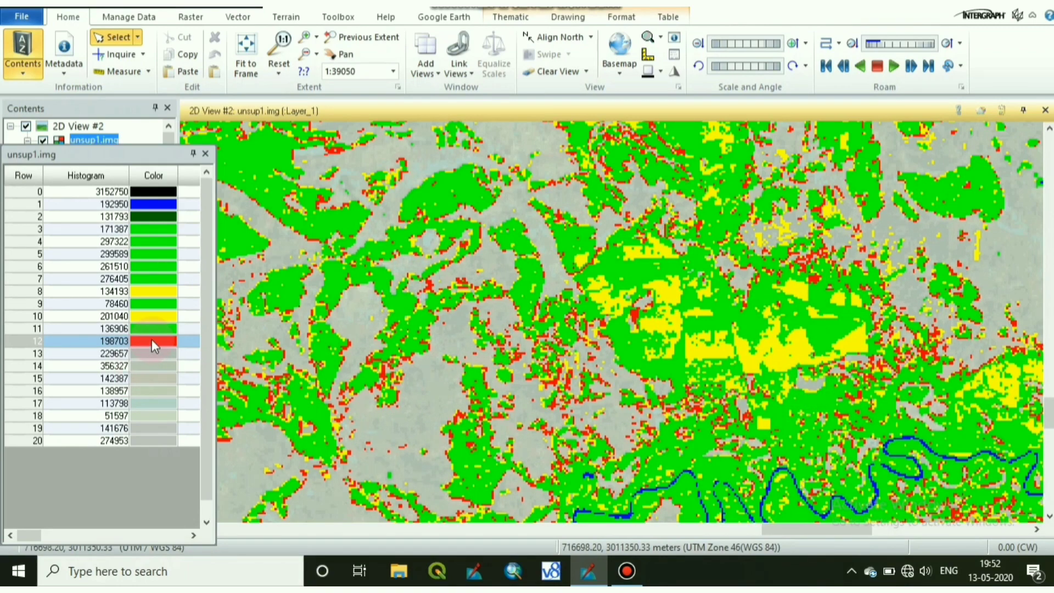
pyautogui.click(152, 340)
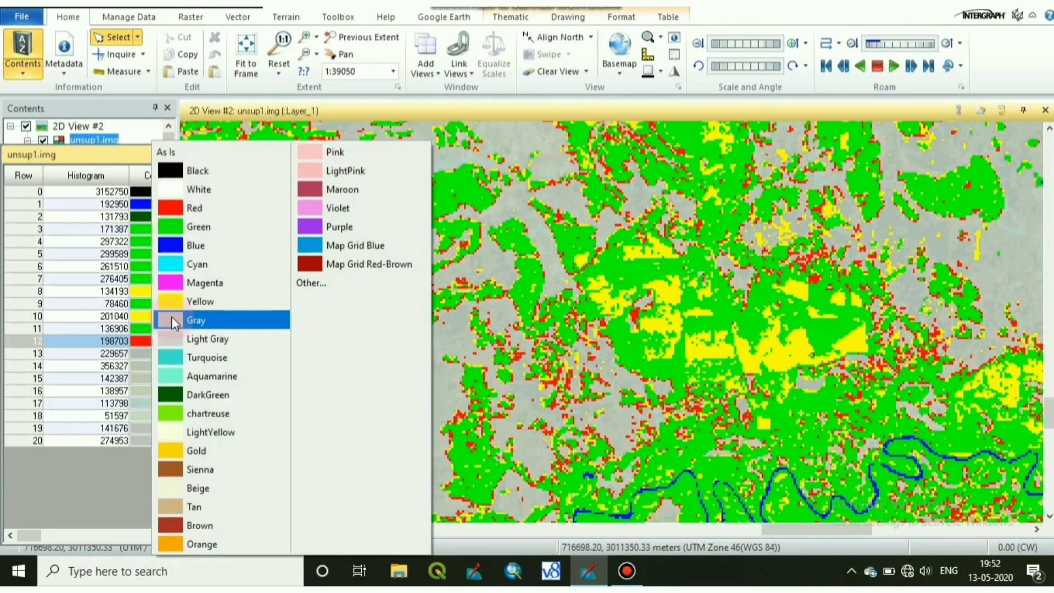
pyautogui.click(169, 225)
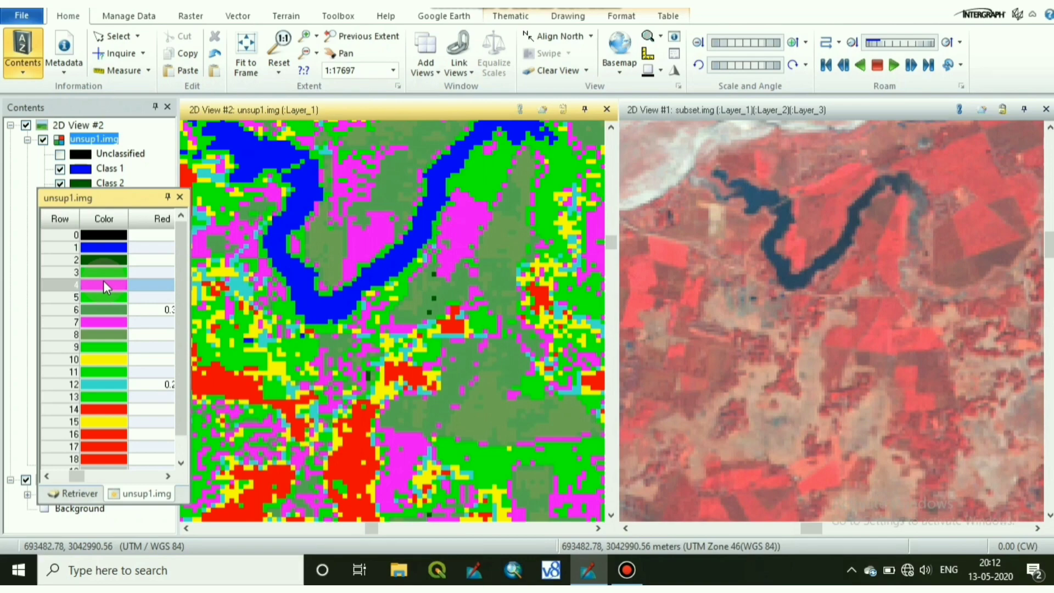
# - Recolour class 4 to a muted green and class 7 to dark green
pyautogui.click(90, 287)
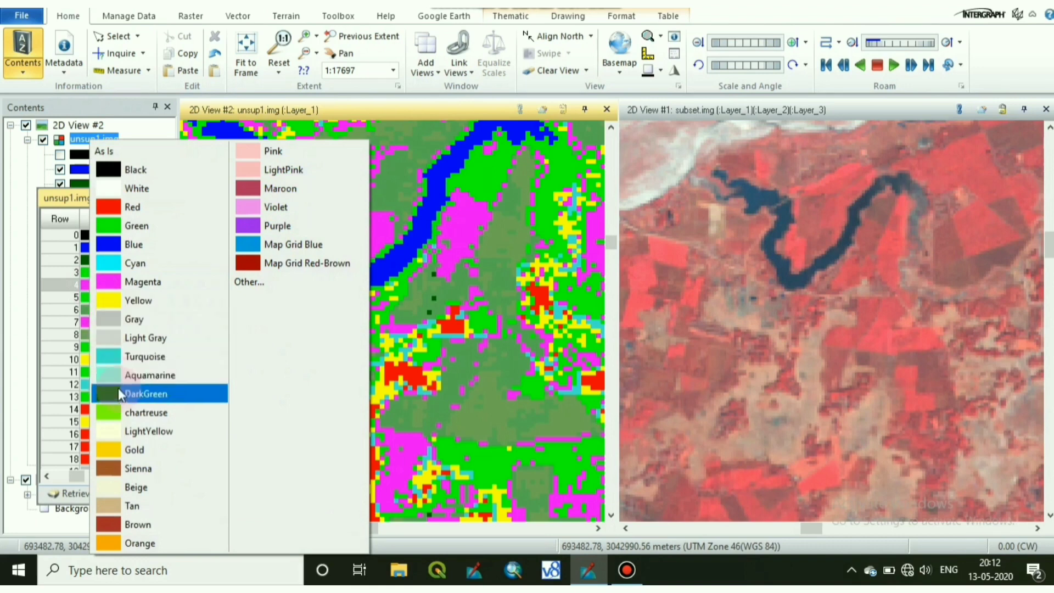
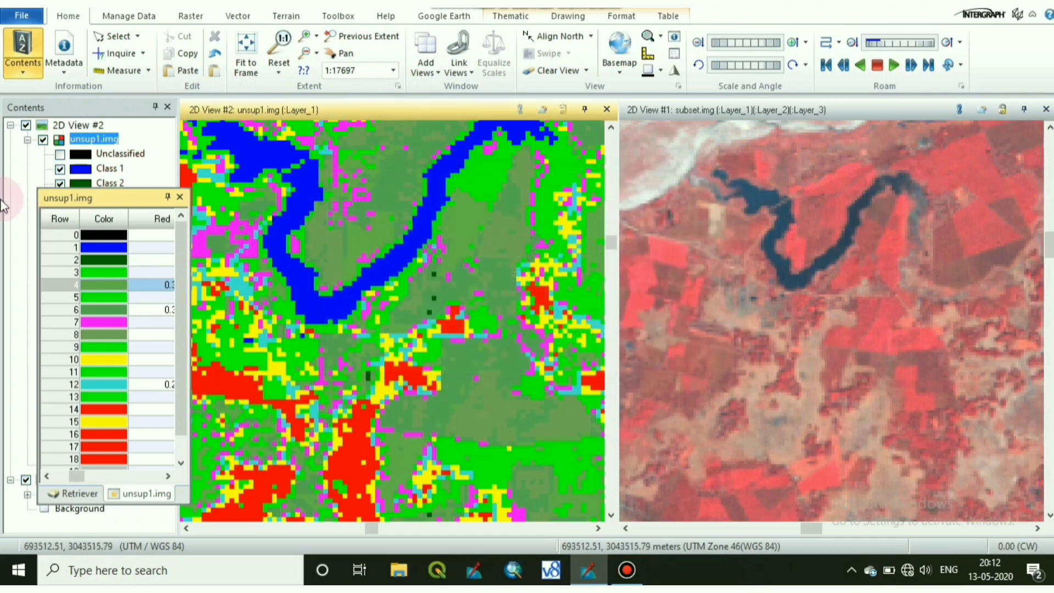
pyautogui.click(110, 322)
pyautogui.click(125, 395)
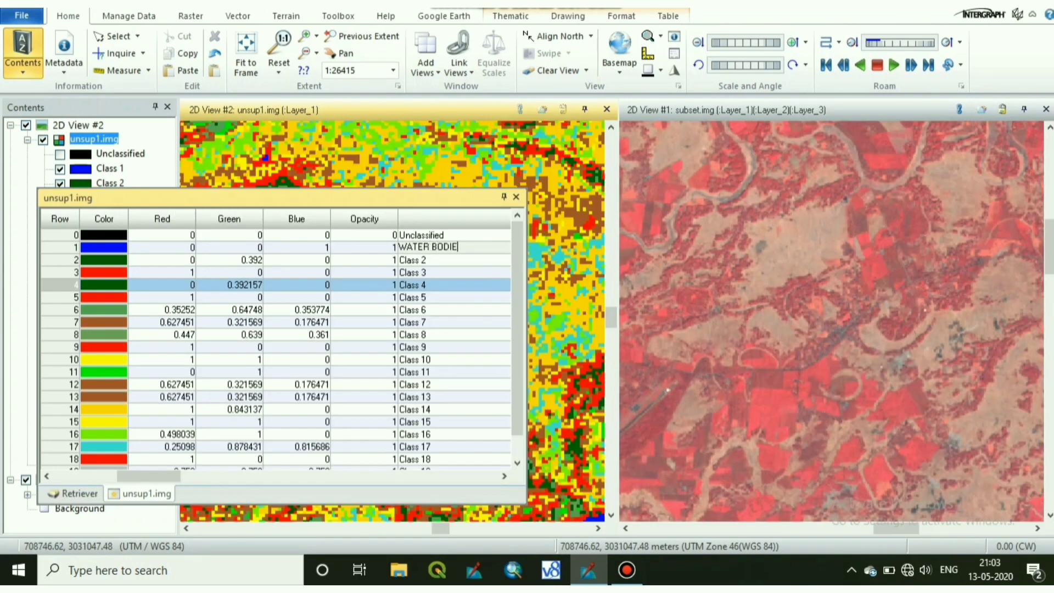
# - Name class 1 WATER BODIES and set the colour of class 2 to white
pyautogui.click(69, 261)
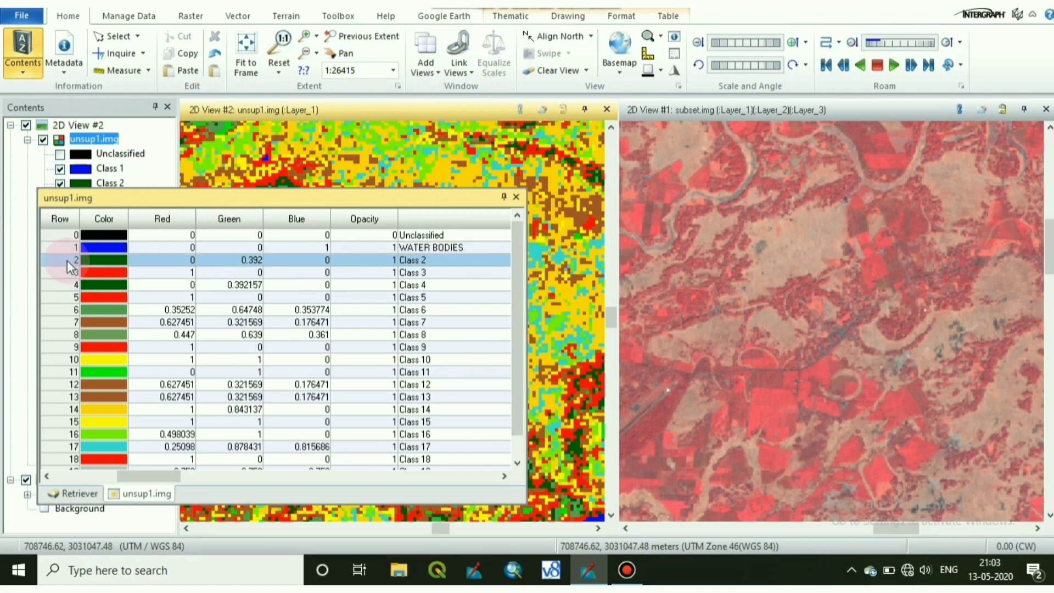
pyautogui.click(110, 259)
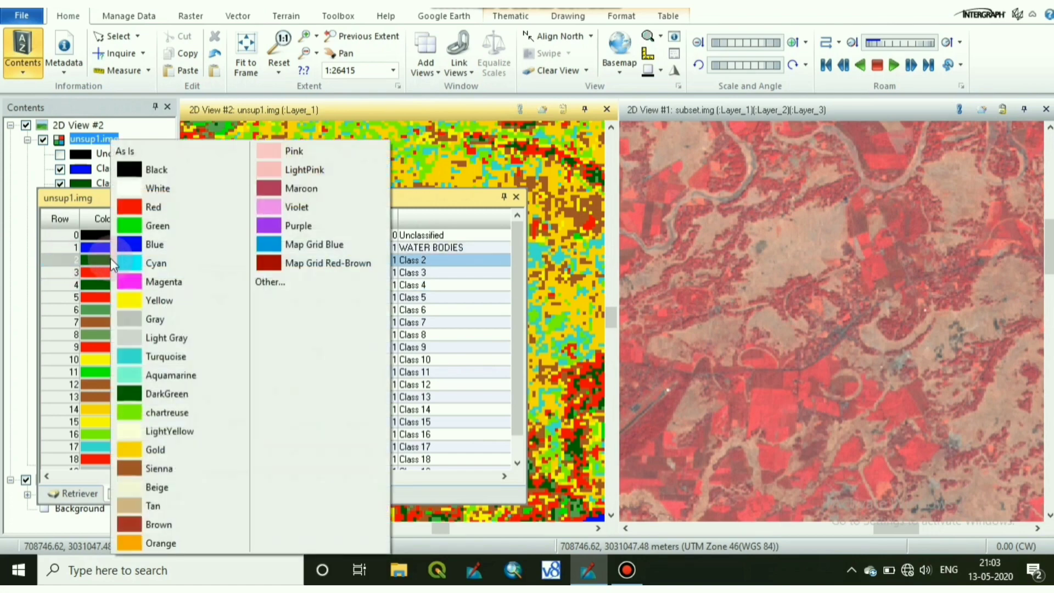
pyautogui.click(137, 188)
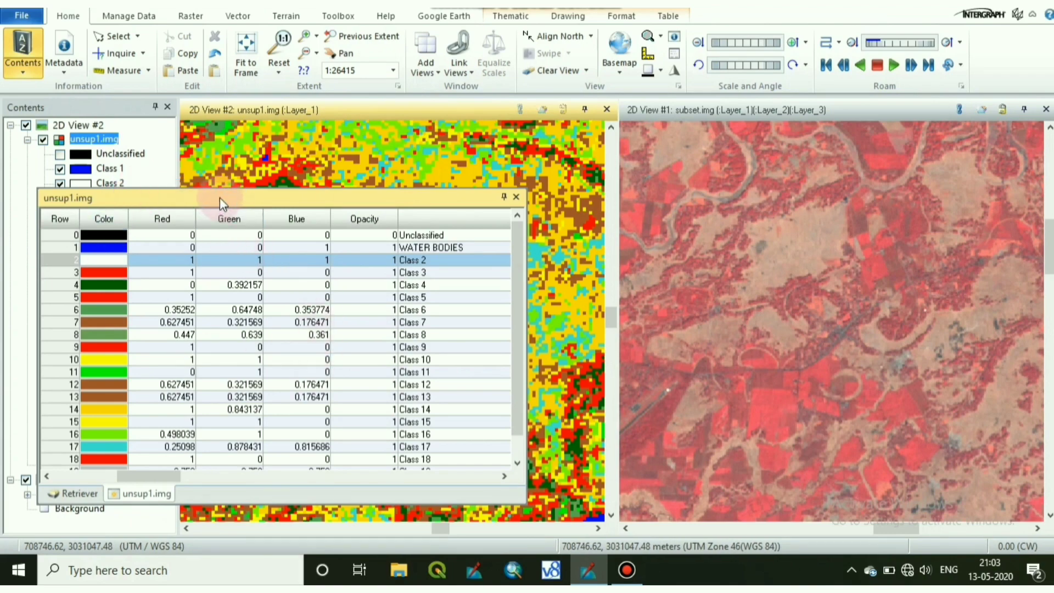
# - Dock the unsup1.img attribute table above the layer contents and widen the docked area
pyautogui.moveTo(220, 197); pyautogui.dragTo(137, 131)
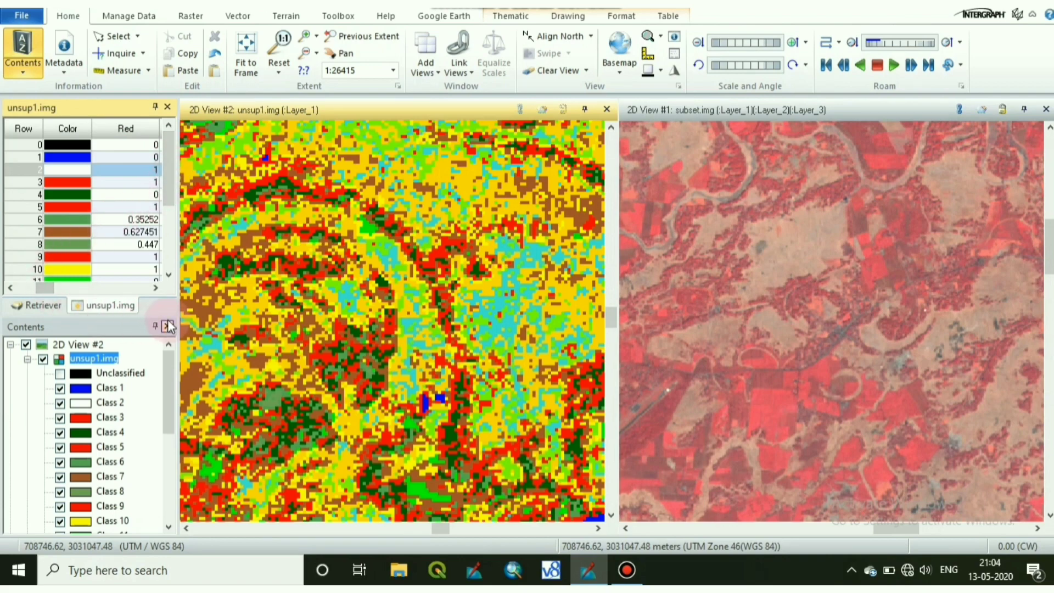
pyautogui.moveTo(51, 290); pyautogui.dragTo(136, 400)
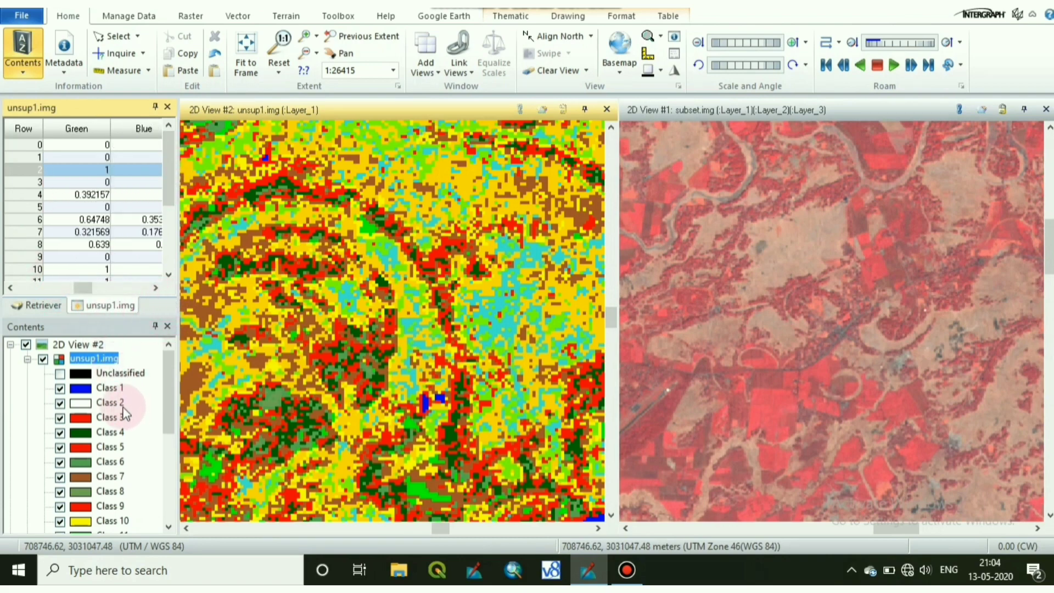
pyautogui.click(90, 289)
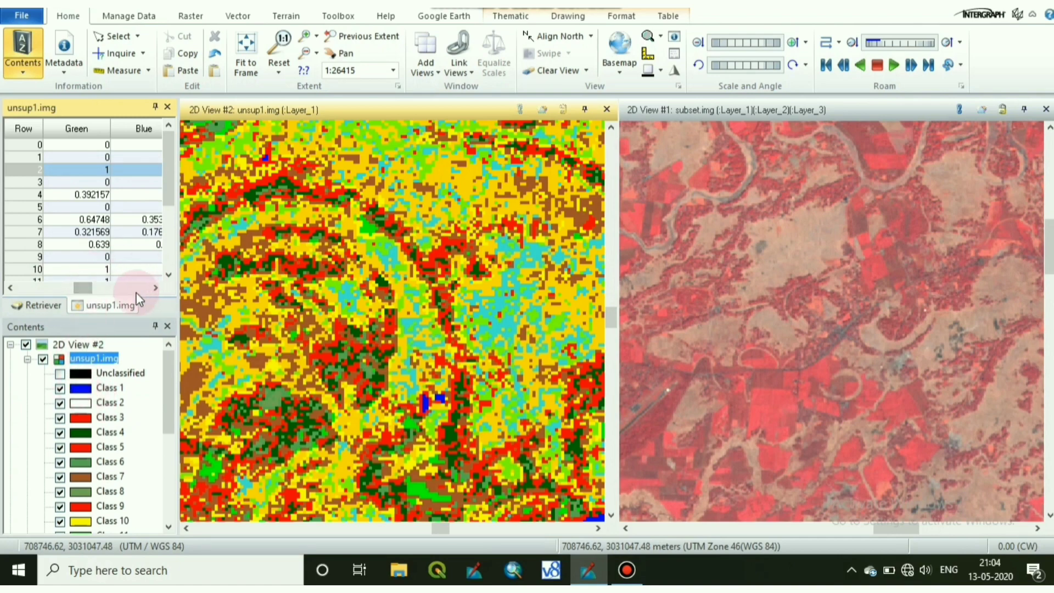
pyautogui.click(83, 289)
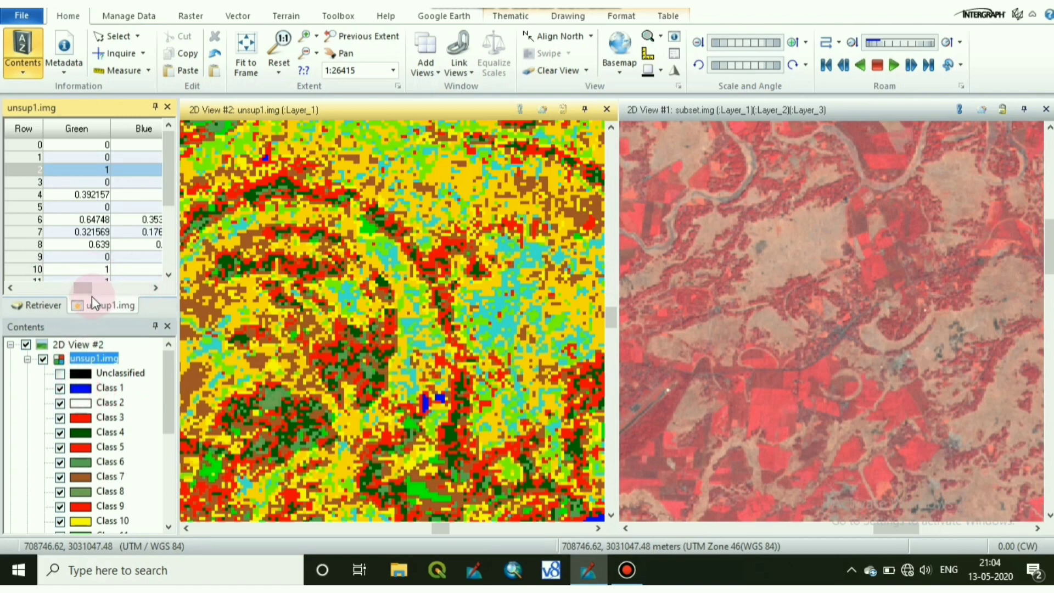
pyautogui.click(177, 279)
pyautogui.moveTo(178, 274); pyautogui.dragTo(269, 274)
# - Narrow the Green and Blue columns of the attribute table to make room for the class names
pyautogui.click(110, 118)
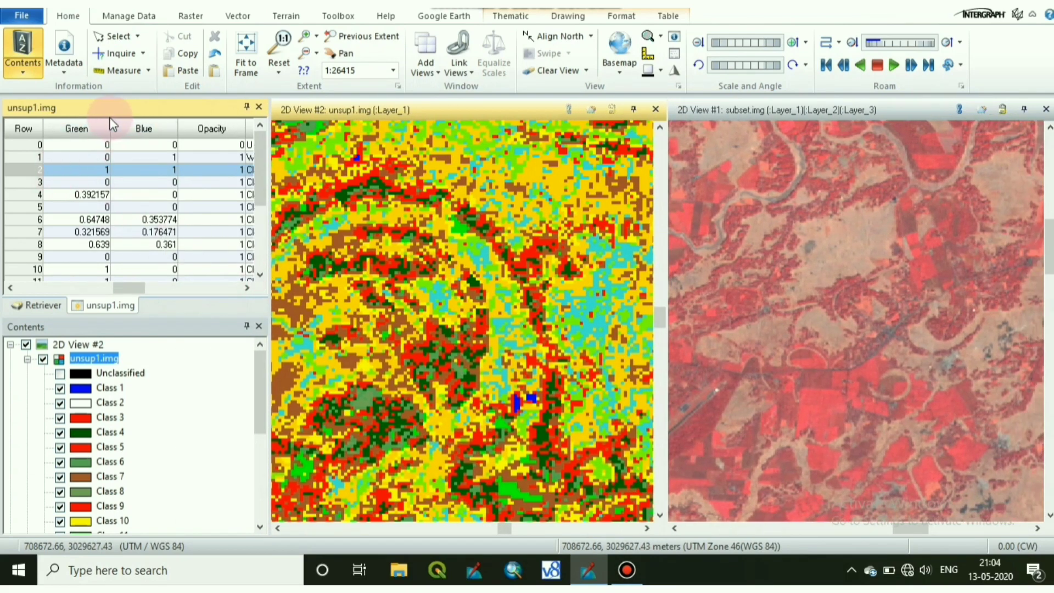
pyautogui.moveTo(111, 123); pyautogui.dragTo(64, 124)
pyautogui.moveTo(131, 124); pyautogui.dragTo(88, 124)
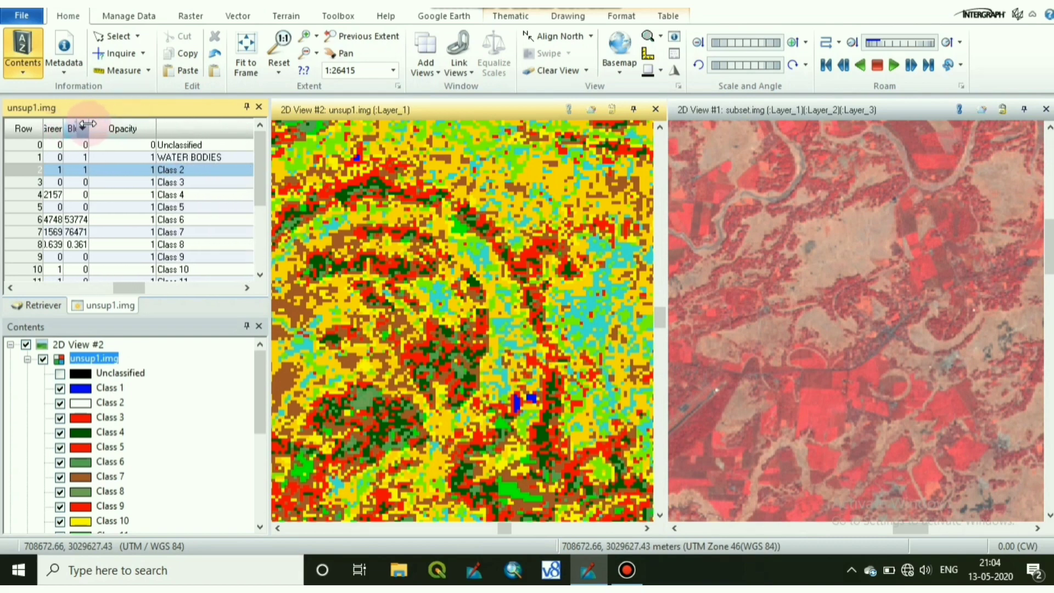
# - Narrow the Opacity, Histogram and Red columns so the colours and class names fit together in the attribute table
pyautogui.moveTo(155, 124); pyautogui.dragTo(101, 122)
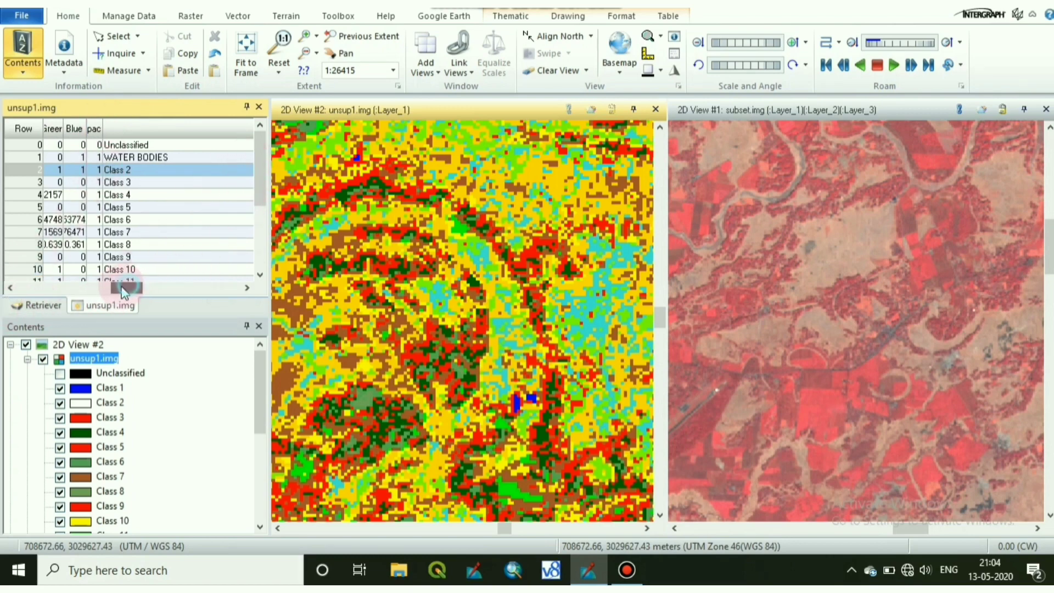
pyautogui.moveTo(131, 286); pyautogui.dragTo(15, 288)
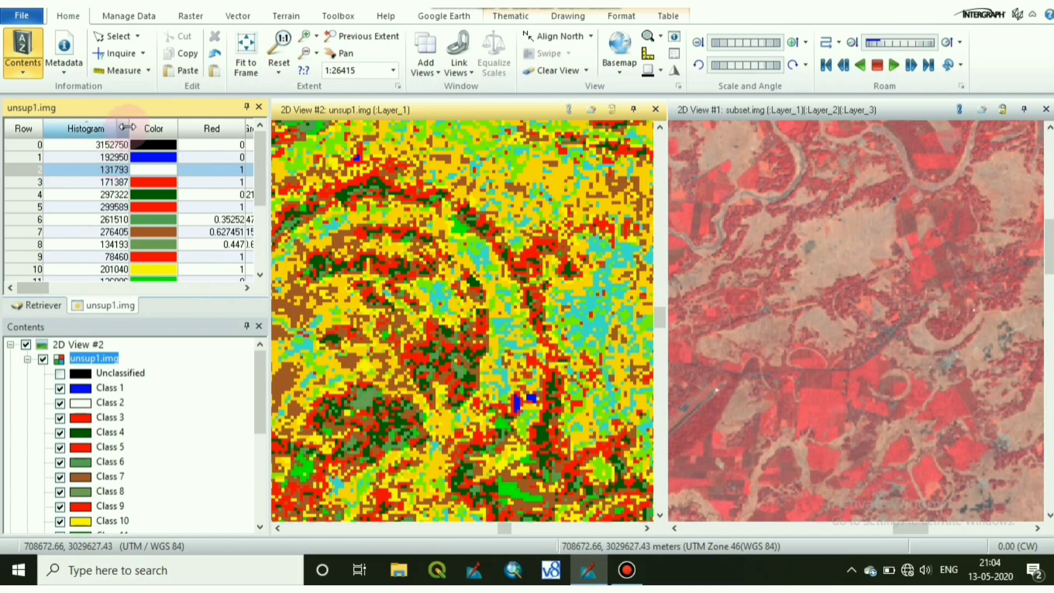
pyautogui.moveTo(129, 128); pyautogui.dragTo(53, 126)
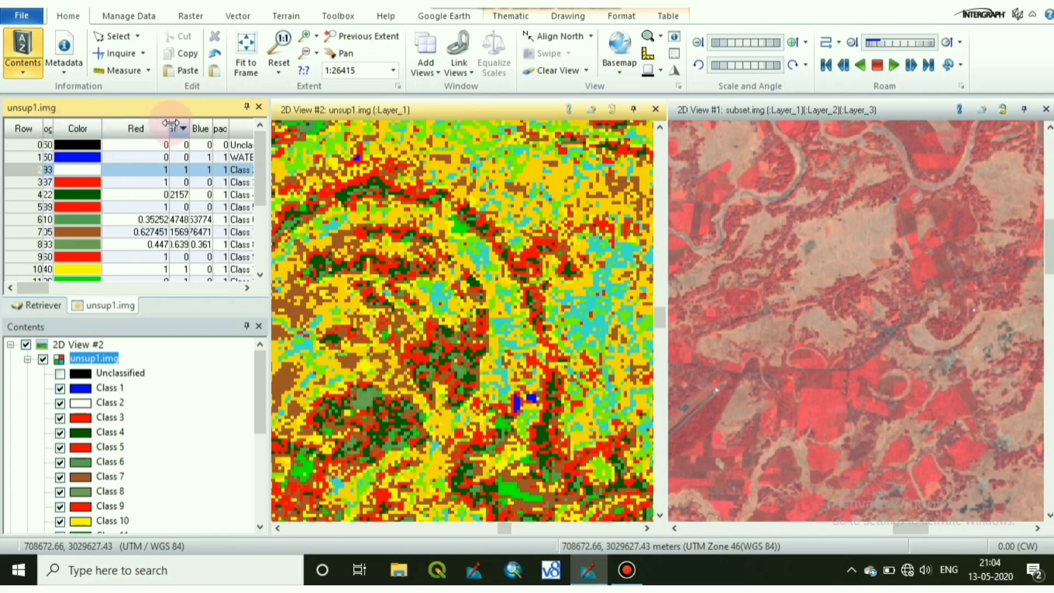
pyautogui.moveTo(166, 128); pyautogui.dragTo(119, 129)
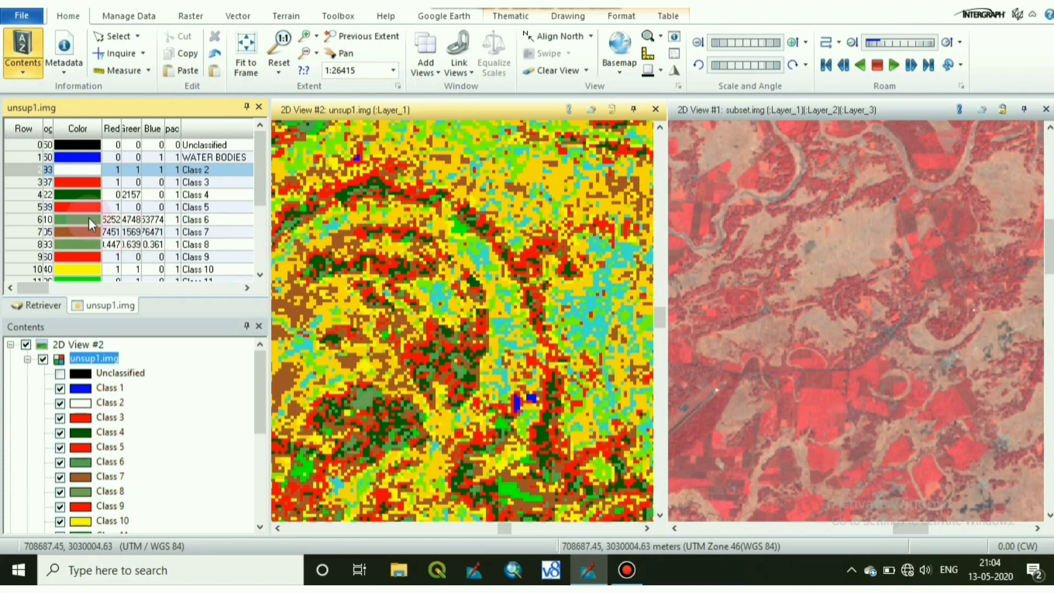
# - Compare the white class 2 patches north of the meandering river in the classified image with the same area of the original image
pyautogui.scroll(2, 433, 271)
pyautogui.scroll(-5, 432, 272)
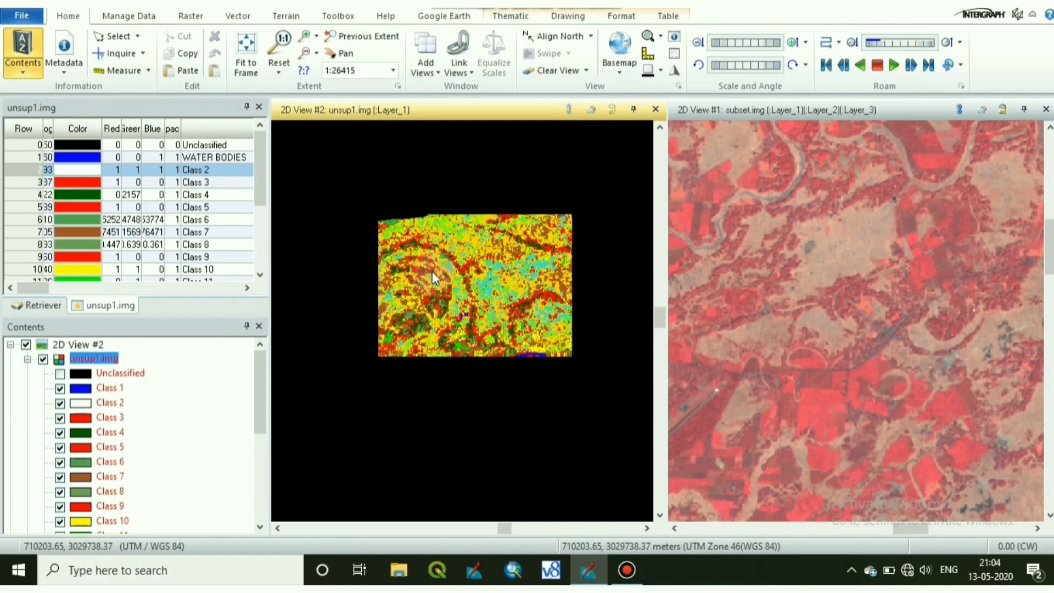
pyautogui.moveTo(324, 300); pyautogui.dragTo(621, 497)
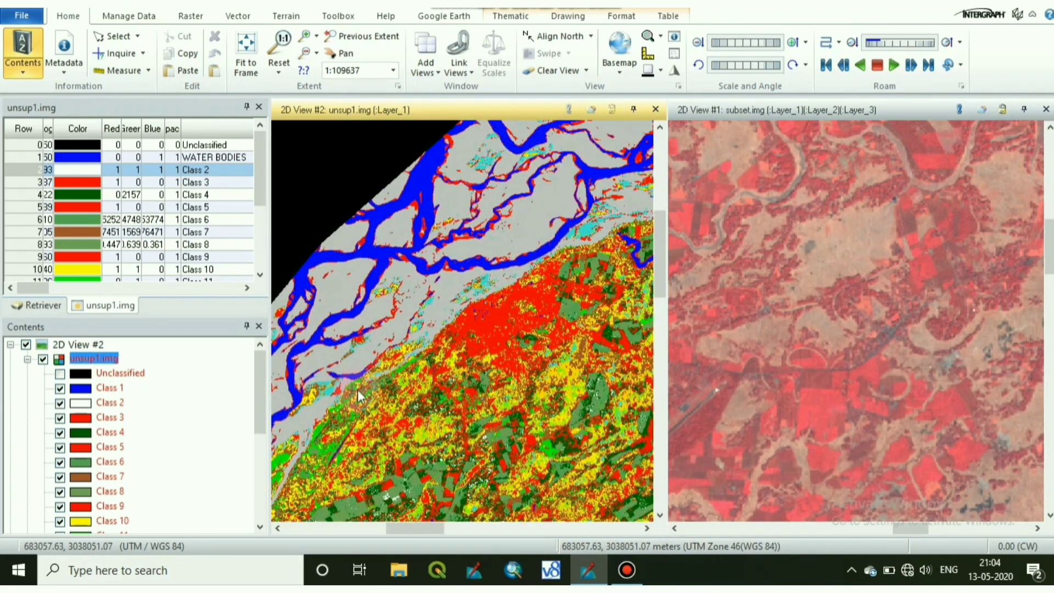
pyautogui.moveTo(361, 397); pyautogui.dragTo(351, 318)
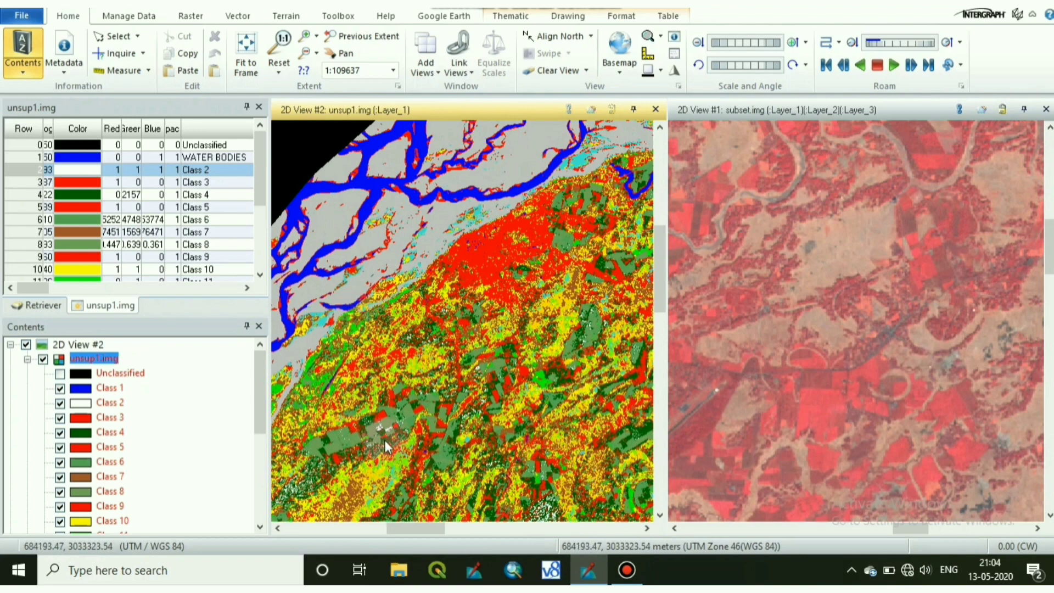
pyautogui.moveTo(385, 434); pyautogui.dragTo(371, 186)
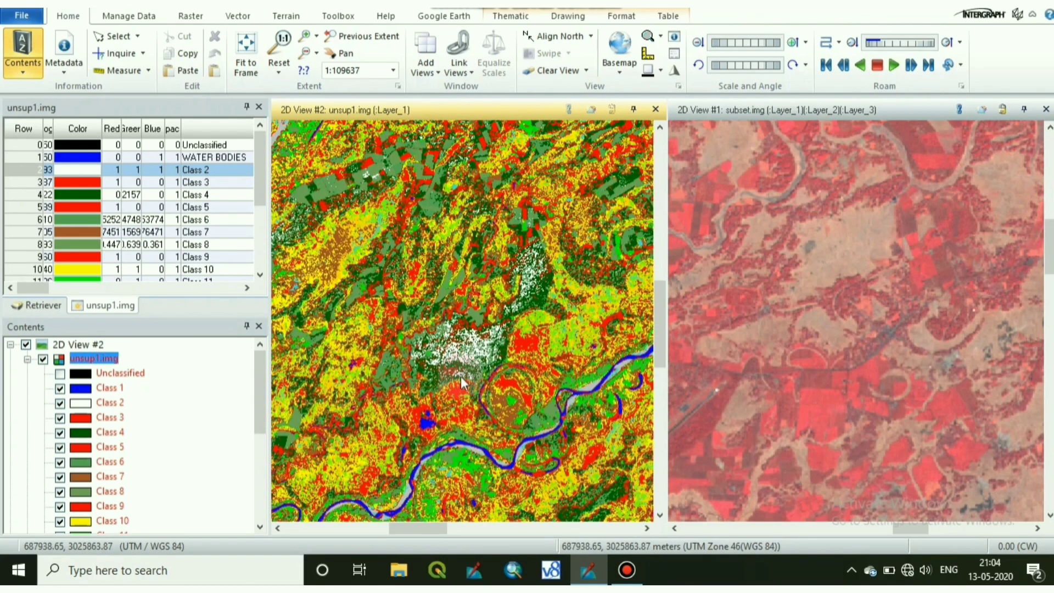
pyautogui.moveTo(759, 334); pyautogui.dragTo(977, 363)
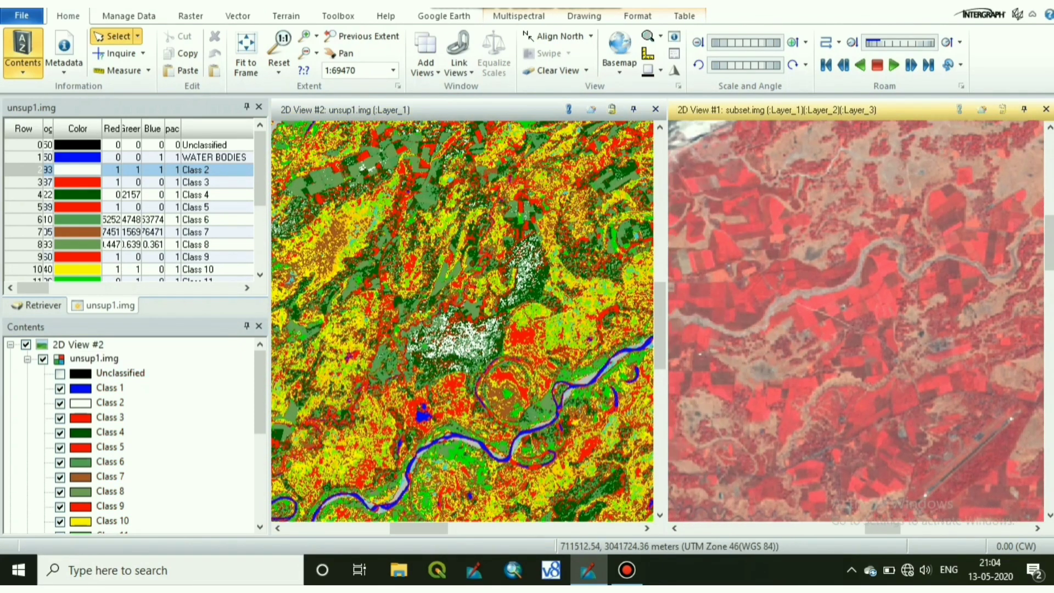
pyautogui.scroll(-3, 787, 359)
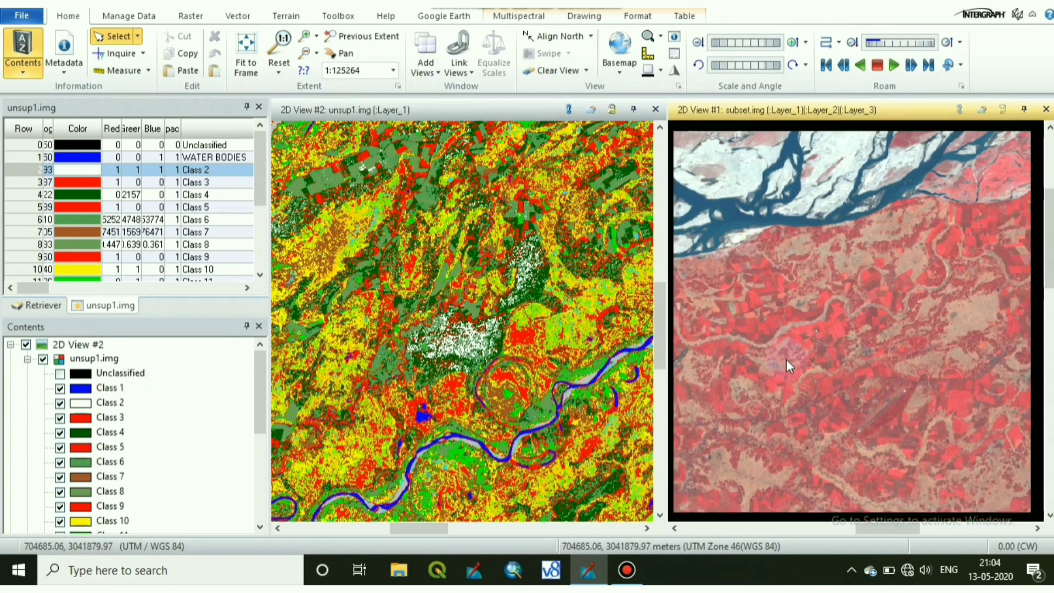
pyautogui.scroll(-2, 786, 359)
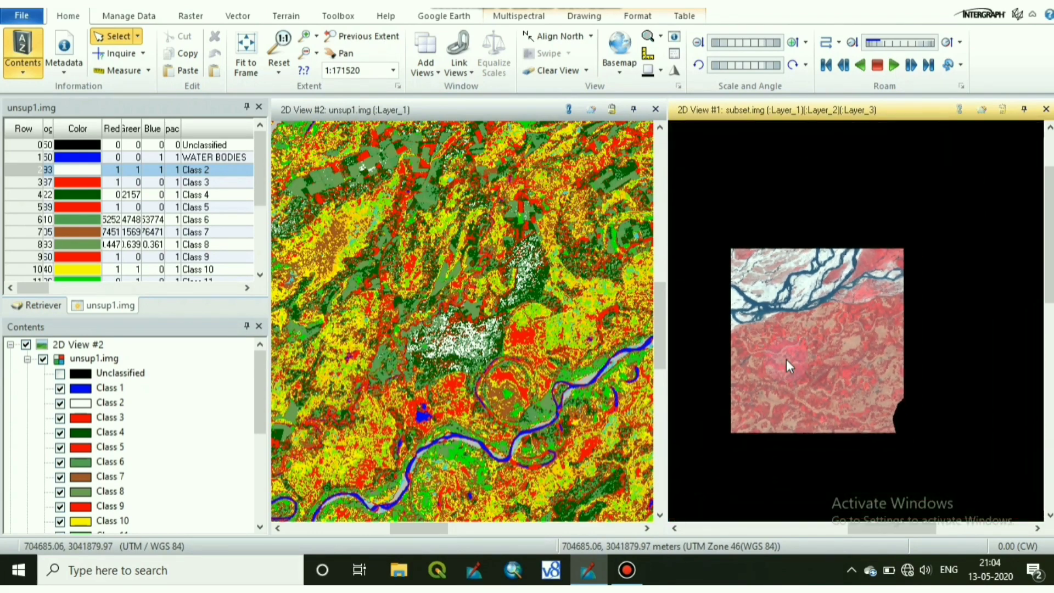
pyautogui.scroll(3, 786, 359)
pyautogui.moveTo(796, 456); pyautogui.dragTo(811, 374)
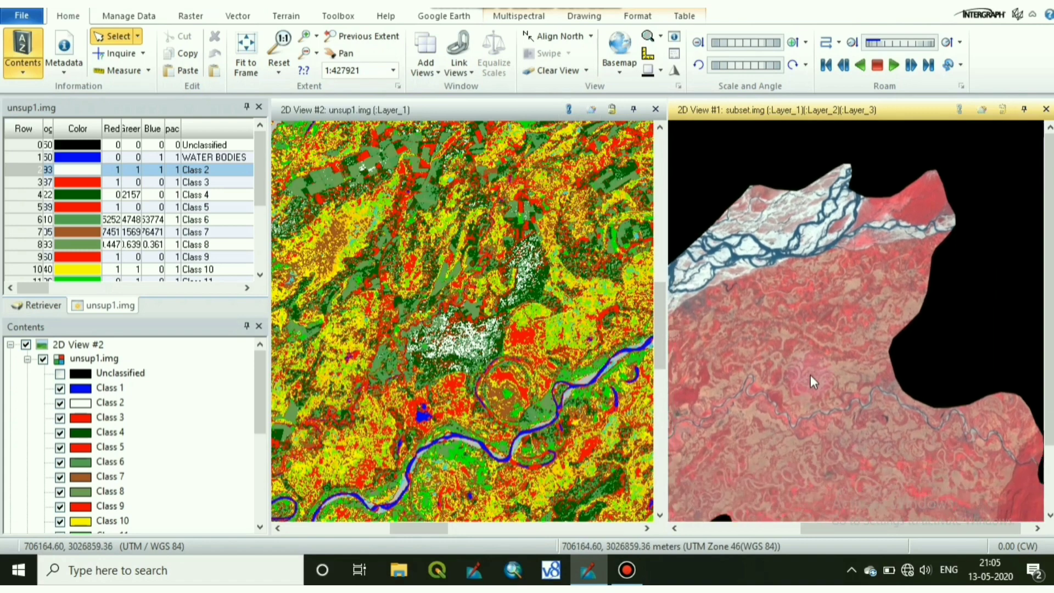
pyautogui.moveTo(784, 331); pyautogui.dragTo(789, 355)
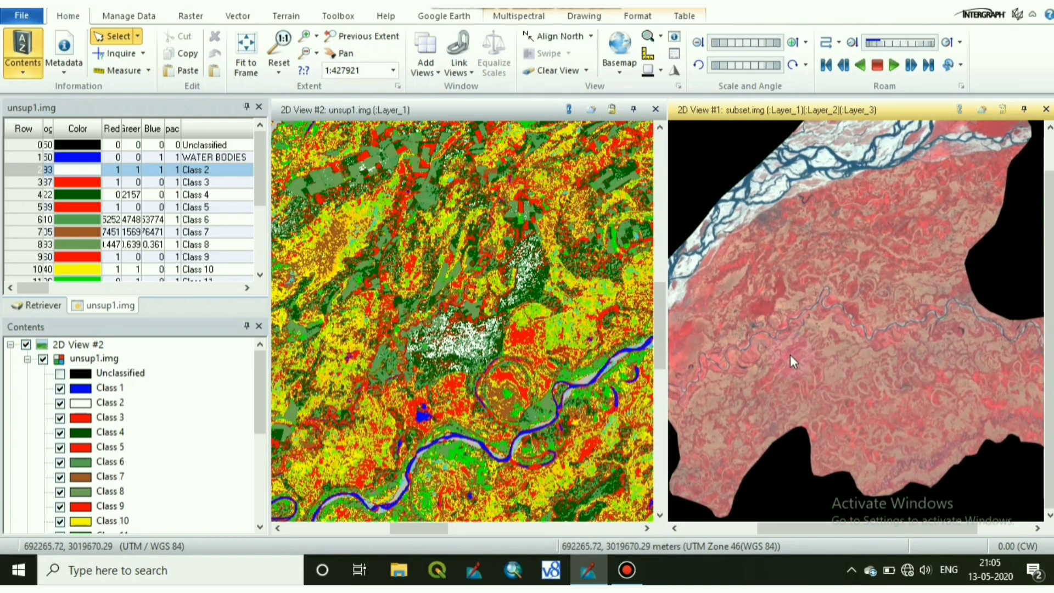
pyautogui.scroll(4, 766, 311)
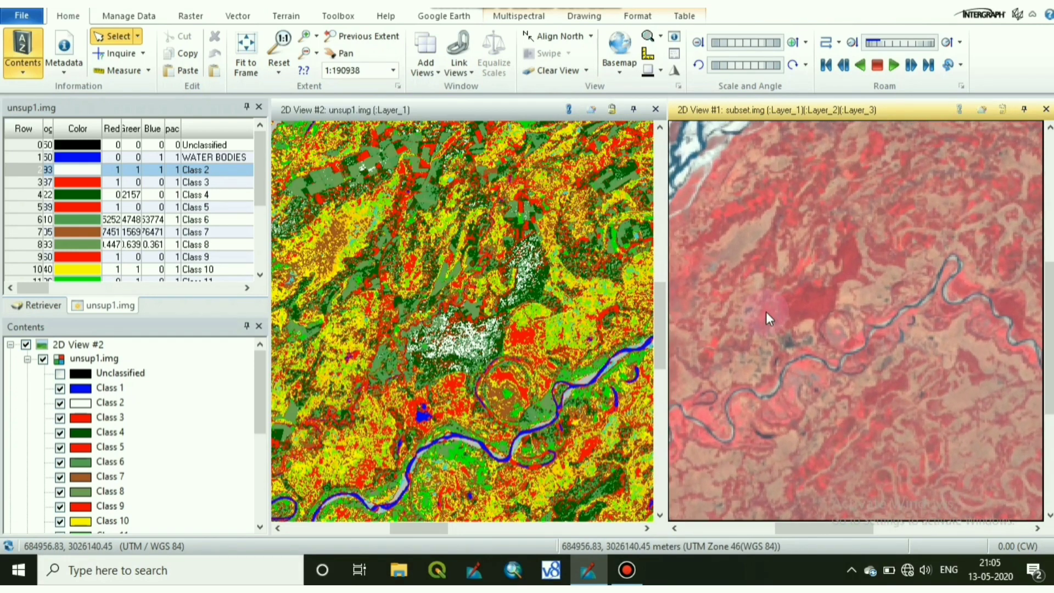
pyautogui.scroll(2, 766, 312)
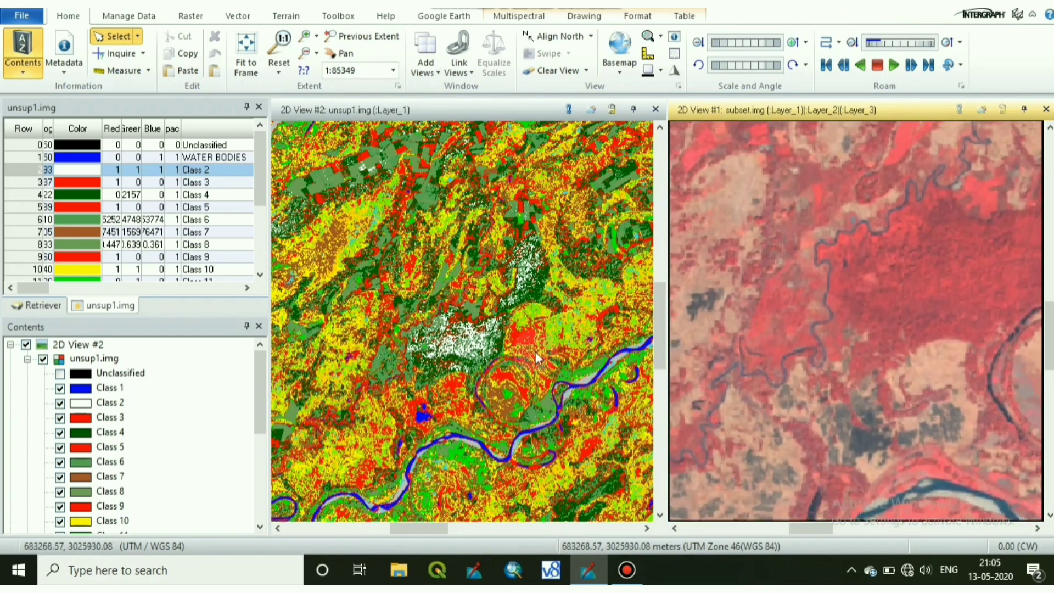
pyautogui.scroll(2, 382, 344)
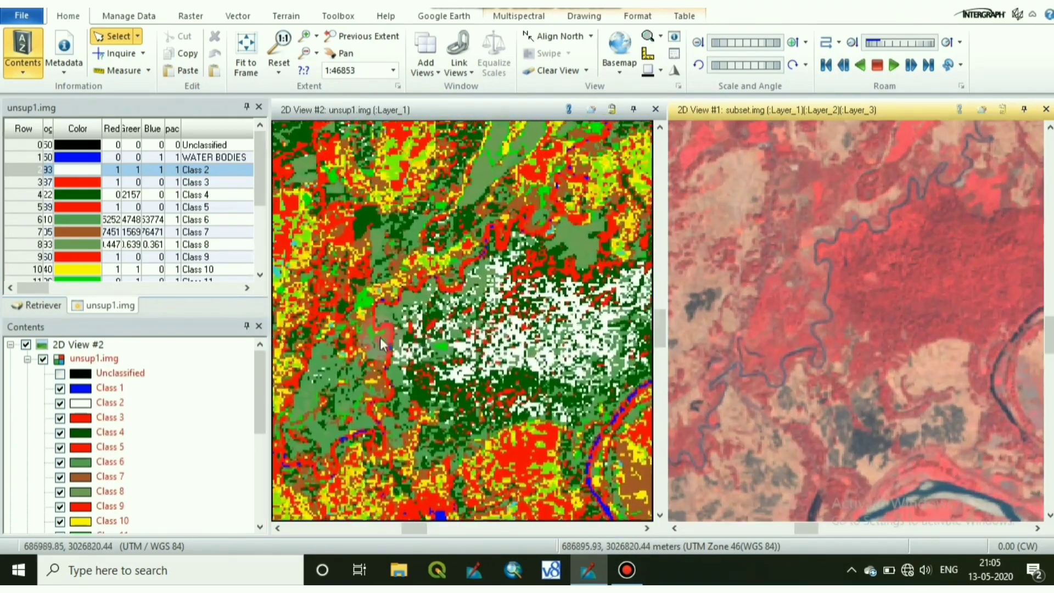
# - Recolour class 2 to DarkGreen and name it DENSE FOREST
pyautogui.click(74, 166)
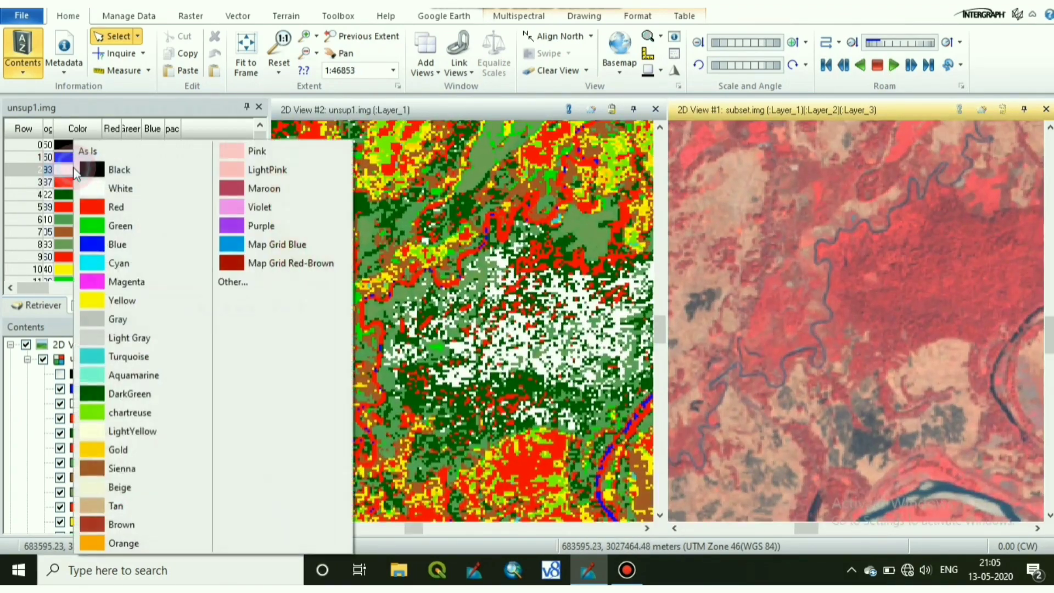
pyautogui.click(90, 391)
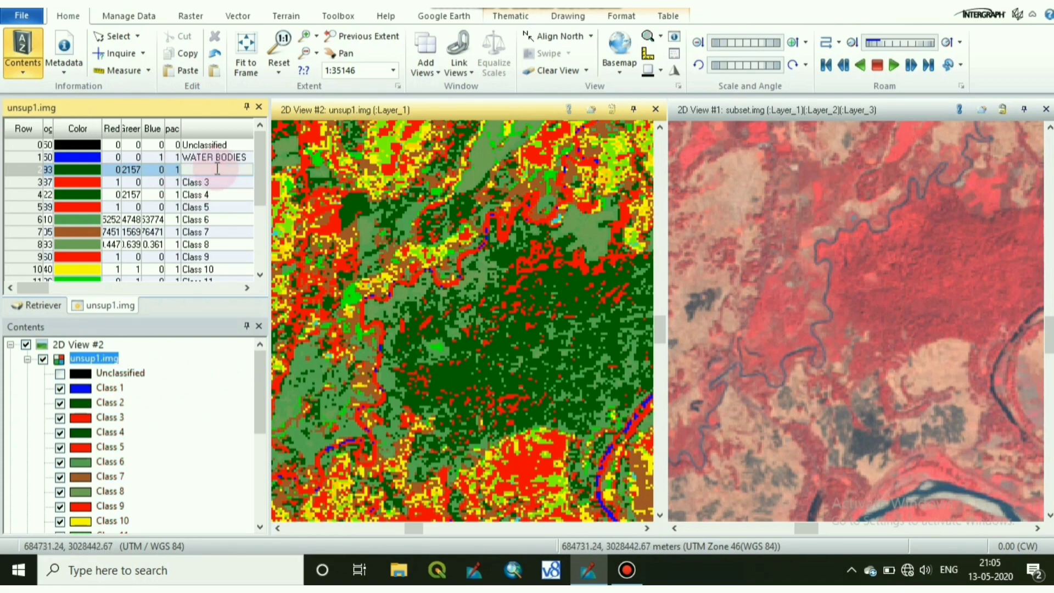
pyautogui.write('DENSE FOREST')
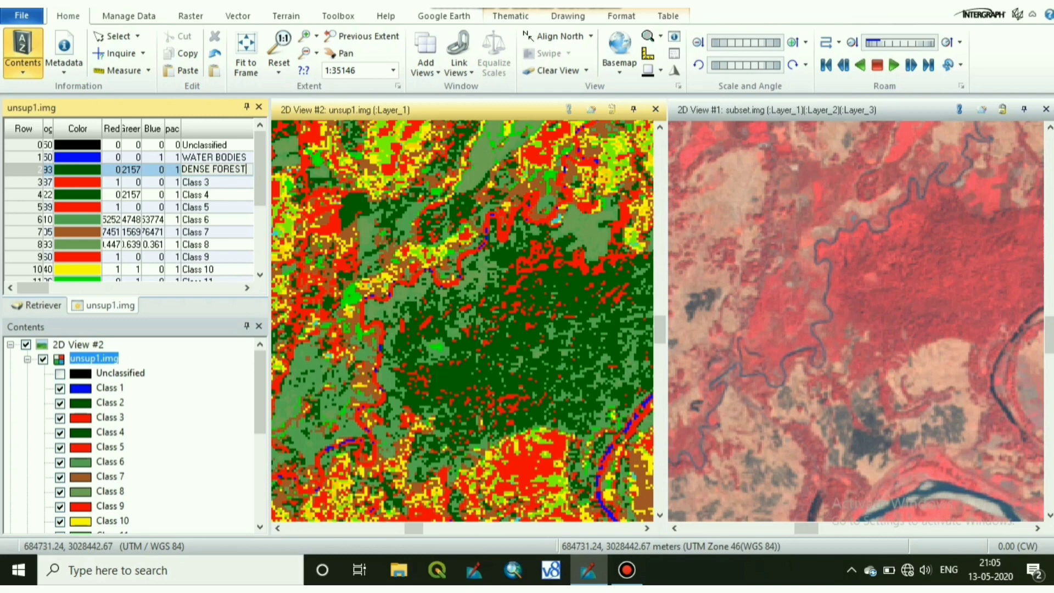
# - Set the colour of class 3 to white so its pixels stand out
pyautogui.click(36, 184)
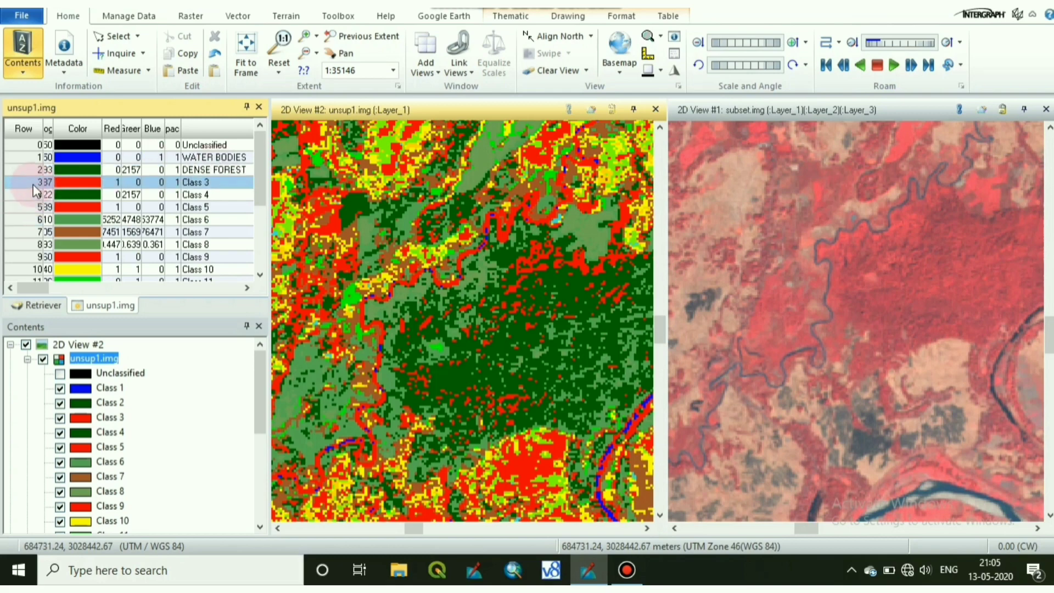
pyautogui.click(62, 187)
pyautogui.click(93, 189)
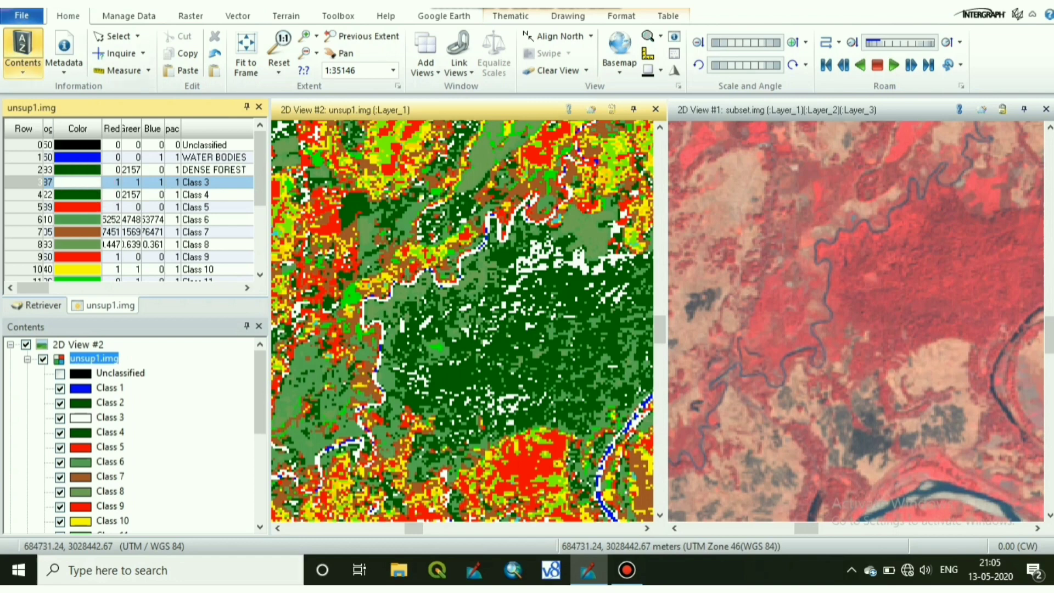
pyautogui.click(149, 14)
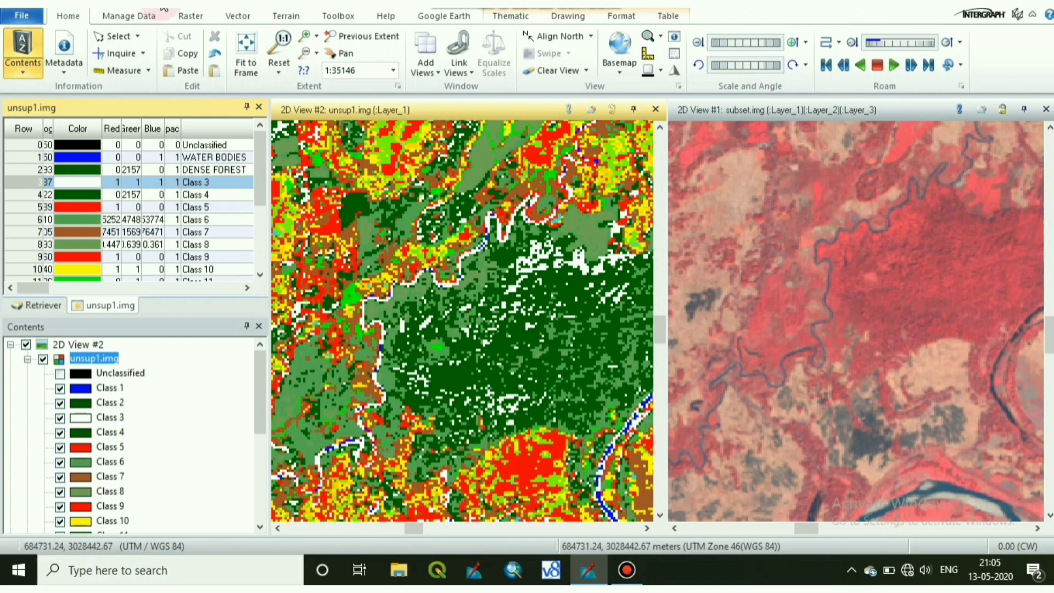
# - Examine where the white class 3 pixels lie along the narrow stream and around the dense forest in the classified image
pyautogui.click(501, 225)
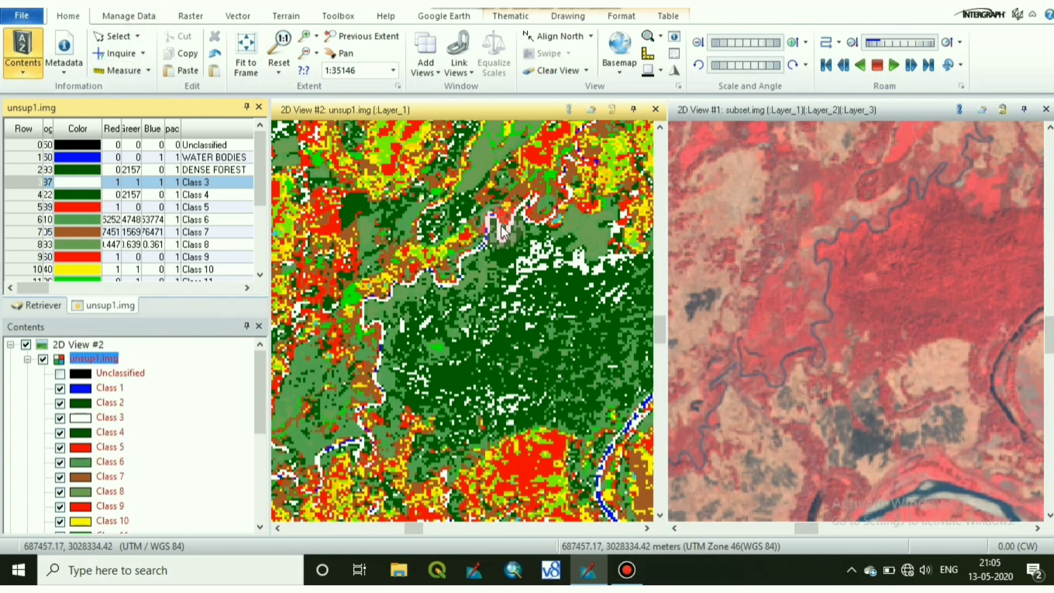
pyautogui.scroll(4, 501, 225)
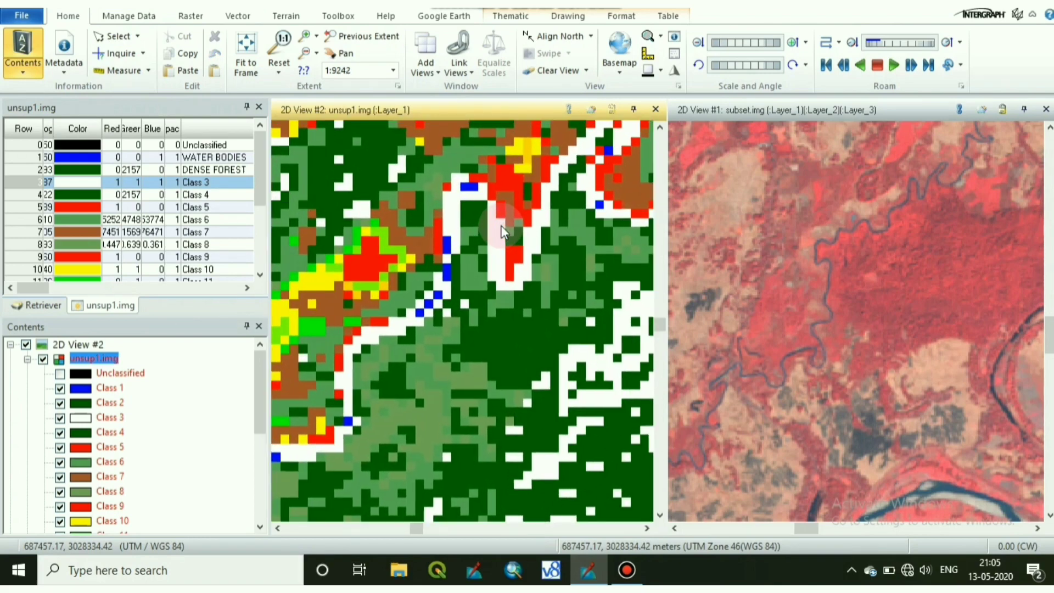
pyautogui.scroll(-3, 558, 279)
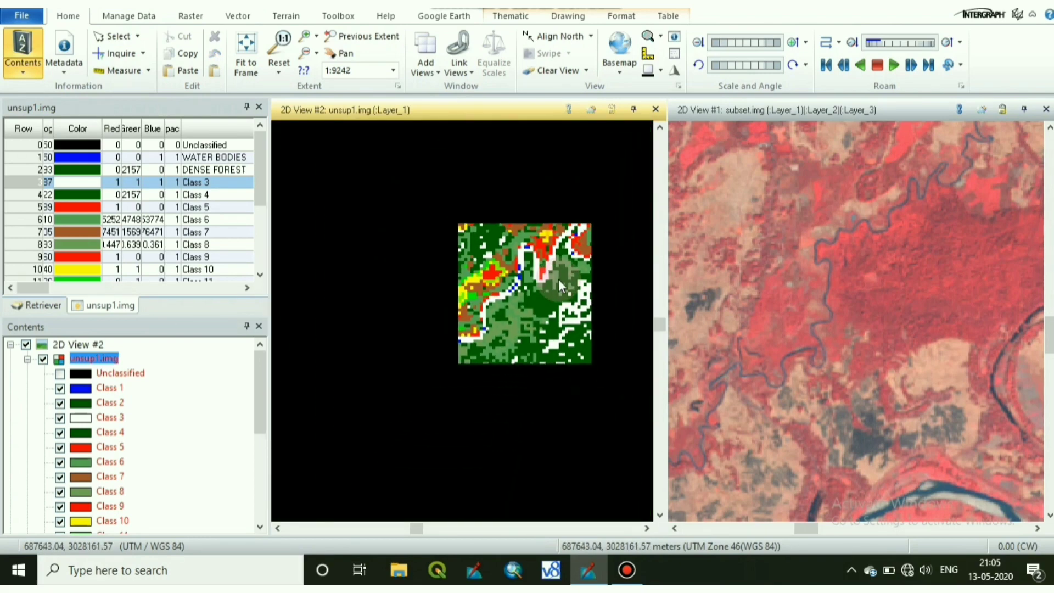
pyautogui.scroll(-2, 506, 321)
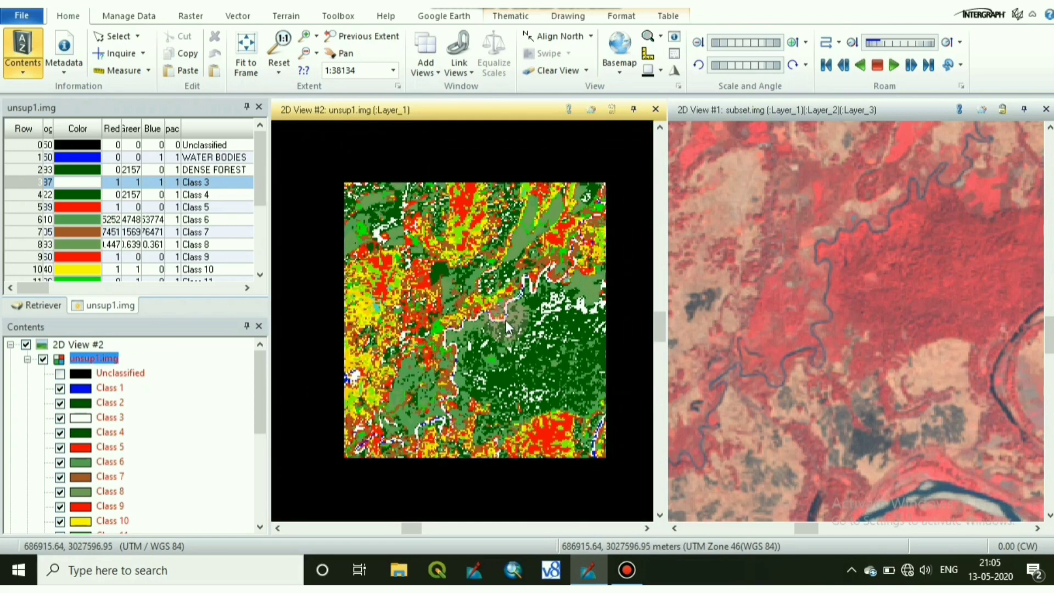
pyautogui.scroll(-1, 506, 320)
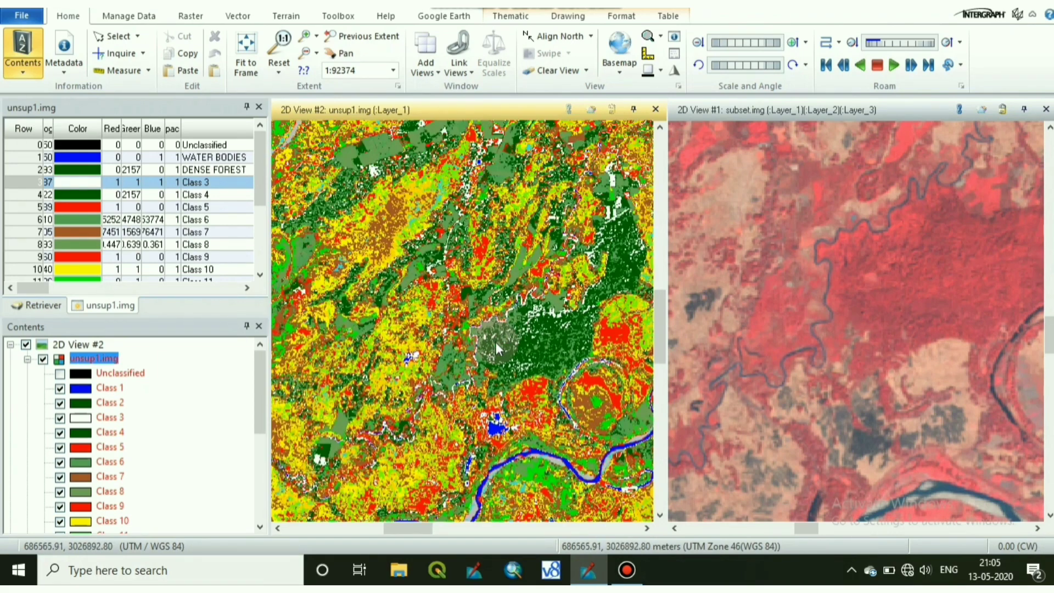
pyautogui.moveTo(496, 341); pyautogui.dragTo(455, 305)
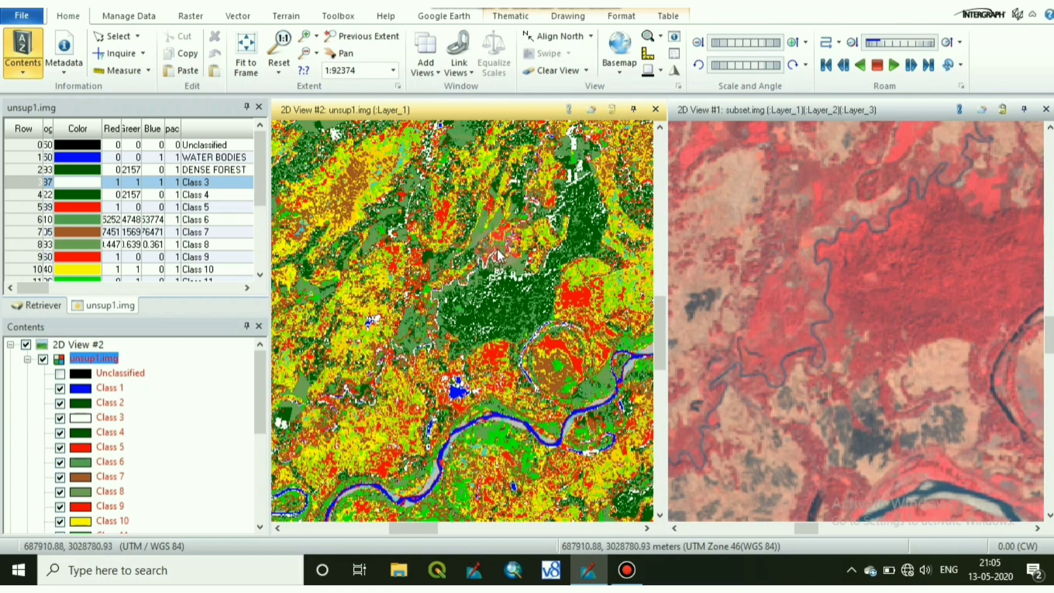
pyautogui.moveTo(511, 190); pyautogui.dragTo(479, 327)
# - Compare the white class 3 patches at the dense forest's northern tip and along the narrow stream with the same area of the original image
pyautogui.moveTo(896, 328); pyautogui.dragTo(746, 411)
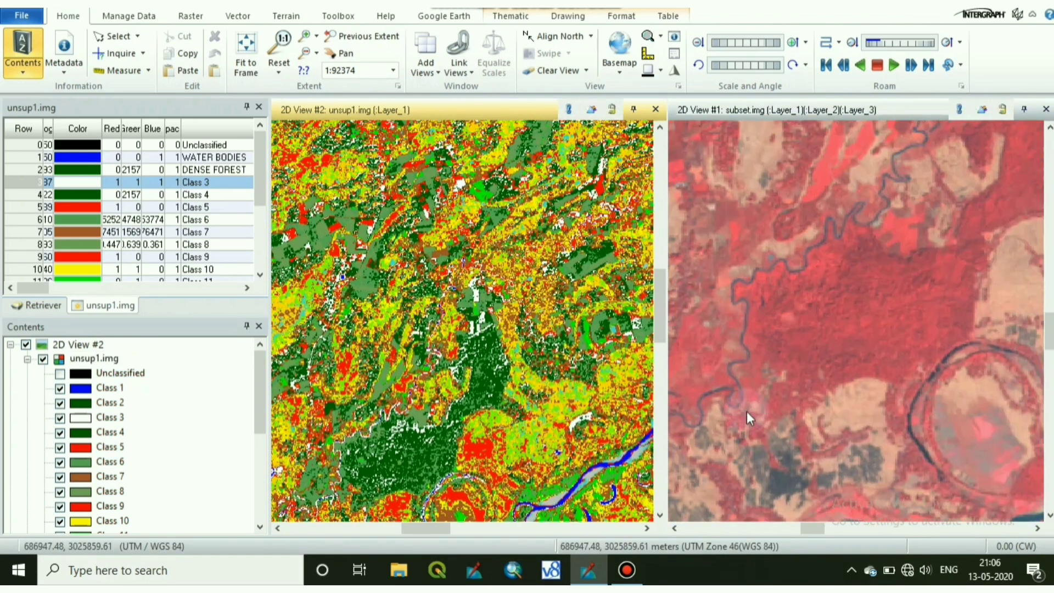
pyautogui.scroll(1, 780, 353)
pyautogui.moveTo(785, 310); pyautogui.dragTo(719, 374)
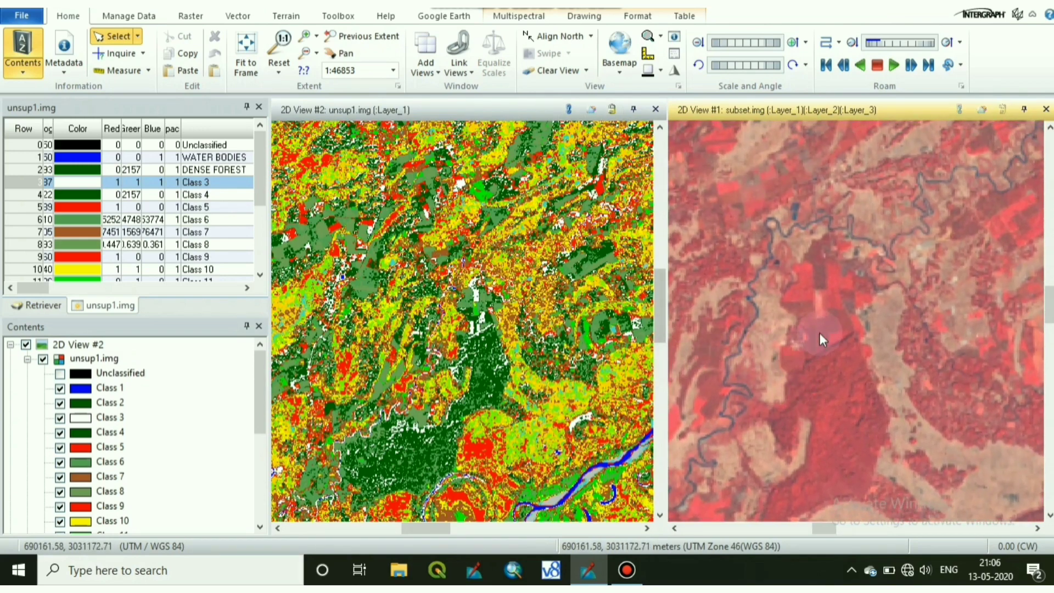
pyautogui.scroll(1, 833, 319)
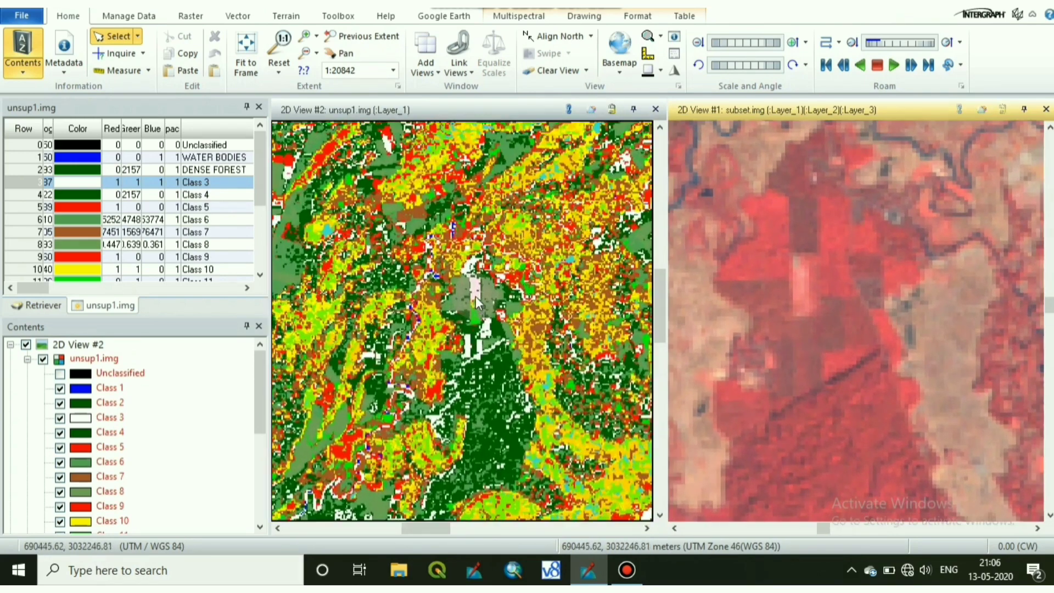
pyautogui.scroll(2, 475, 296)
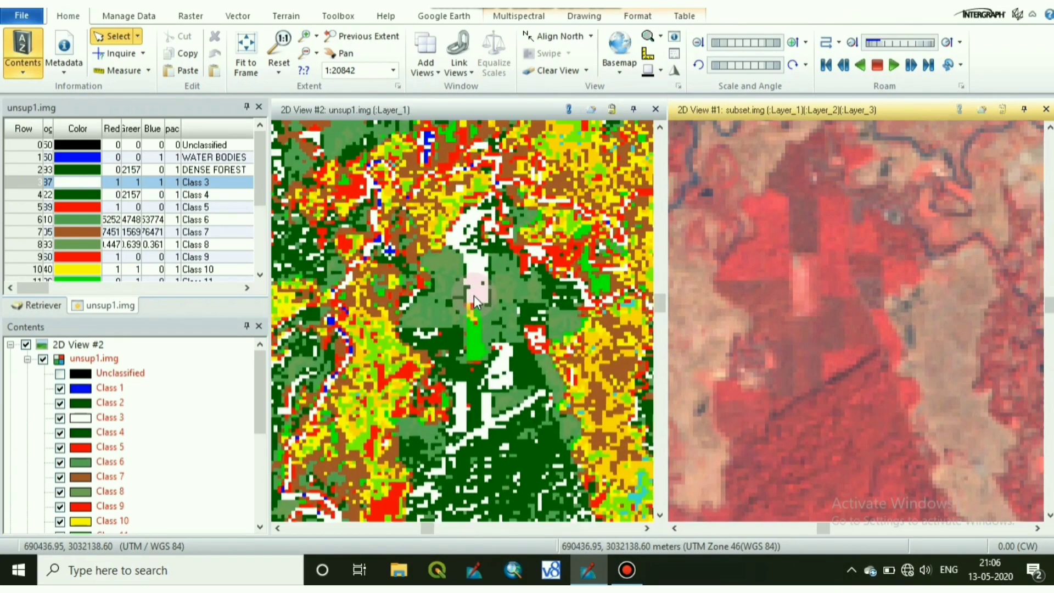
pyautogui.scroll(-2, 473, 296)
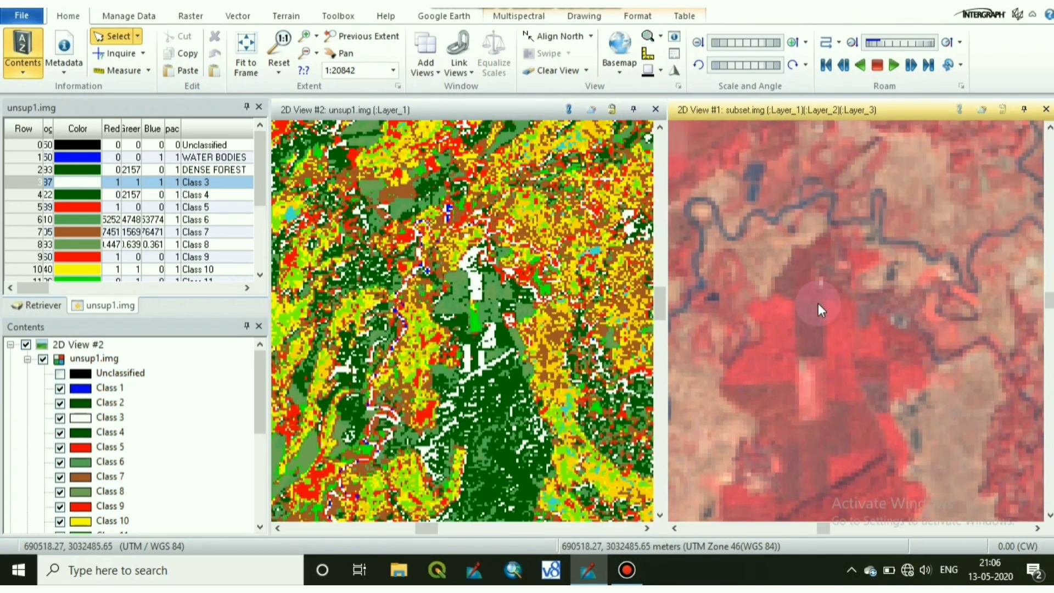
pyautogui.scroll(2, 436, 256)
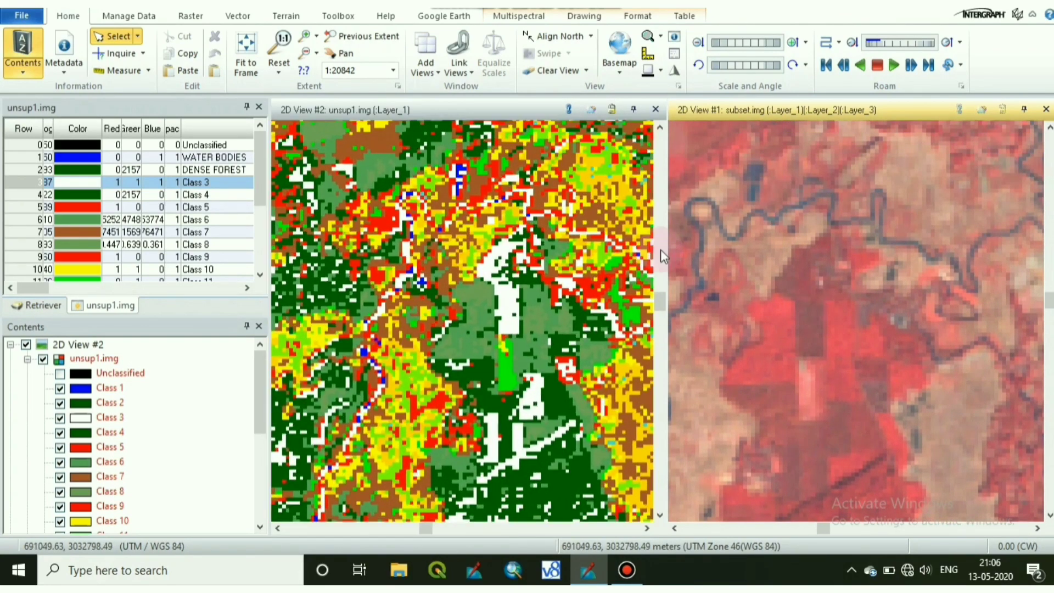
pyautogui.moveTo(743, 255); pyautogui.dragTo(856, 248)
pyautogui.click(468, 335)
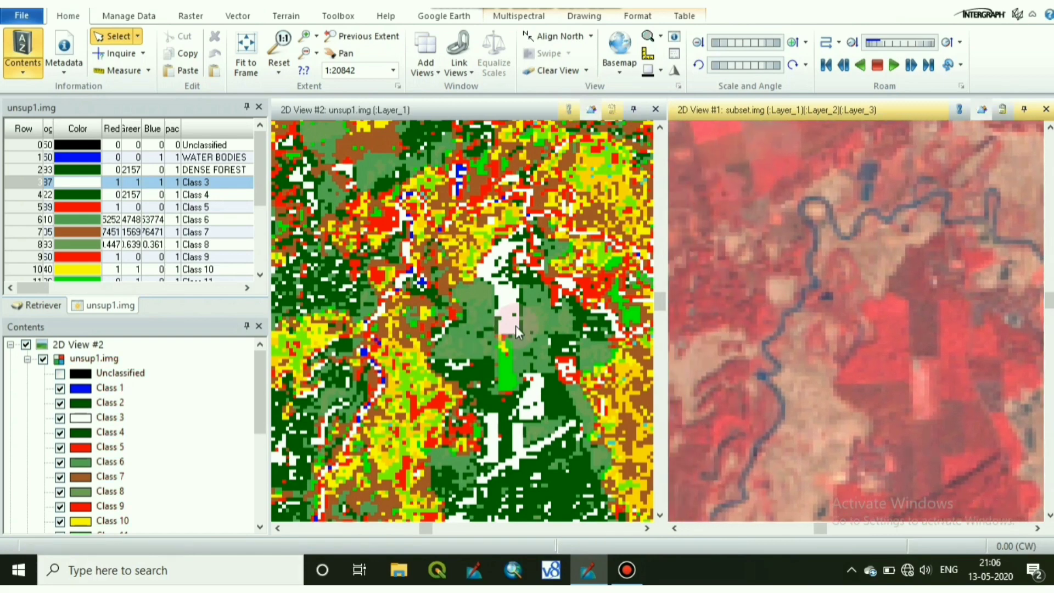
# - Recolour class 3 to Green and check the classified image around the narrow stream and forest
pyautogui.click(76, 182)
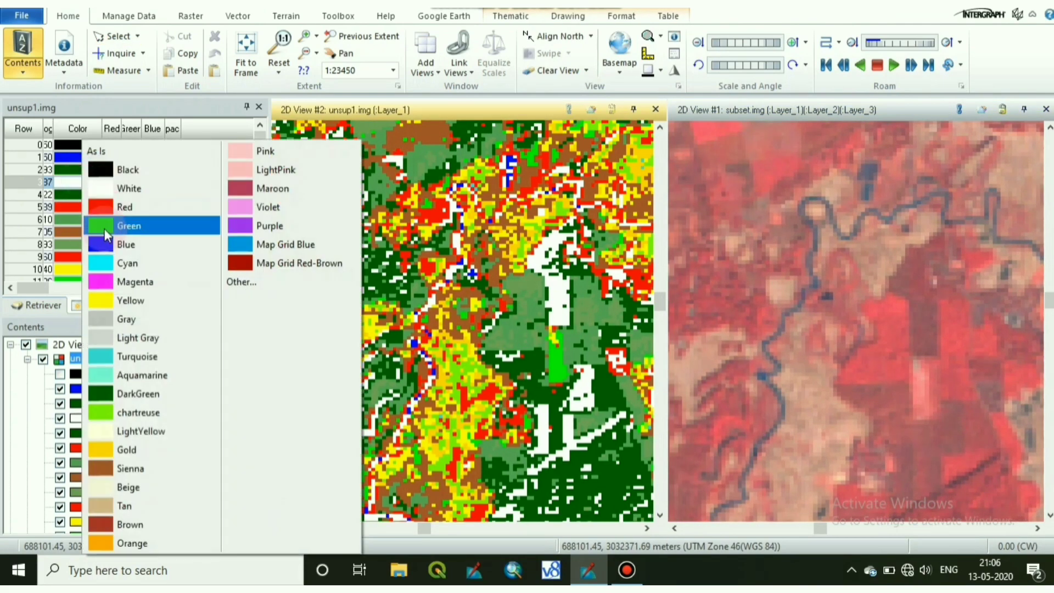
pyautogui.click(106, 227)
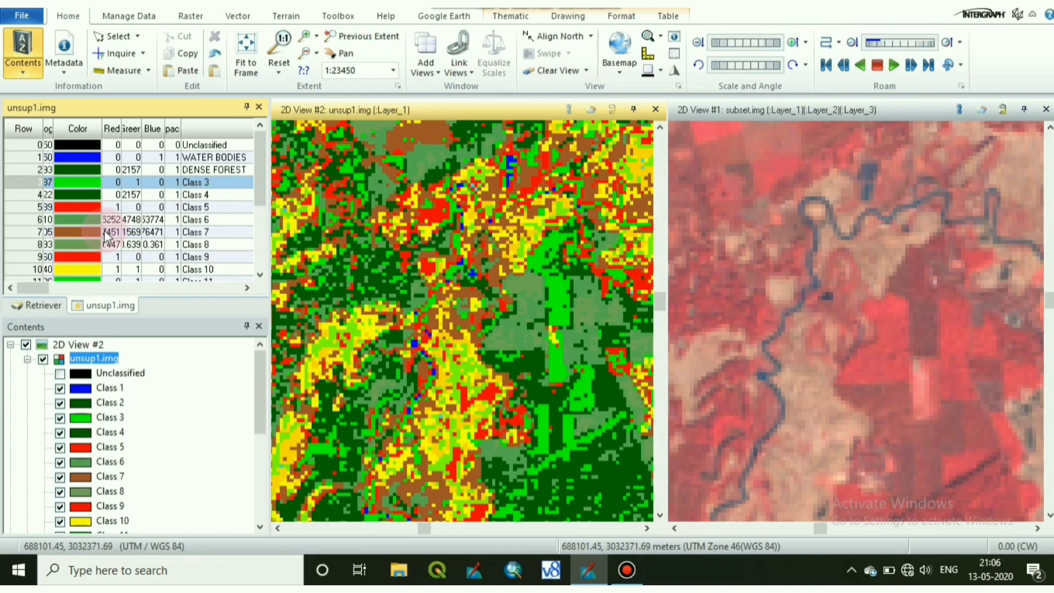
pyautogui.scroll(-5, 383, 321)
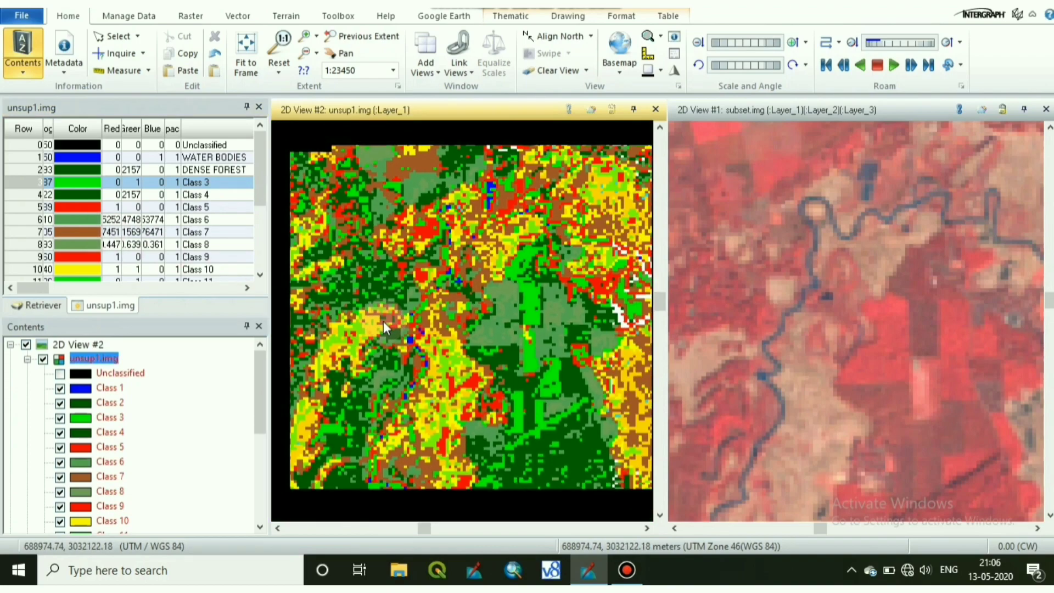
pyautogui.scroll(5, 383, 321)
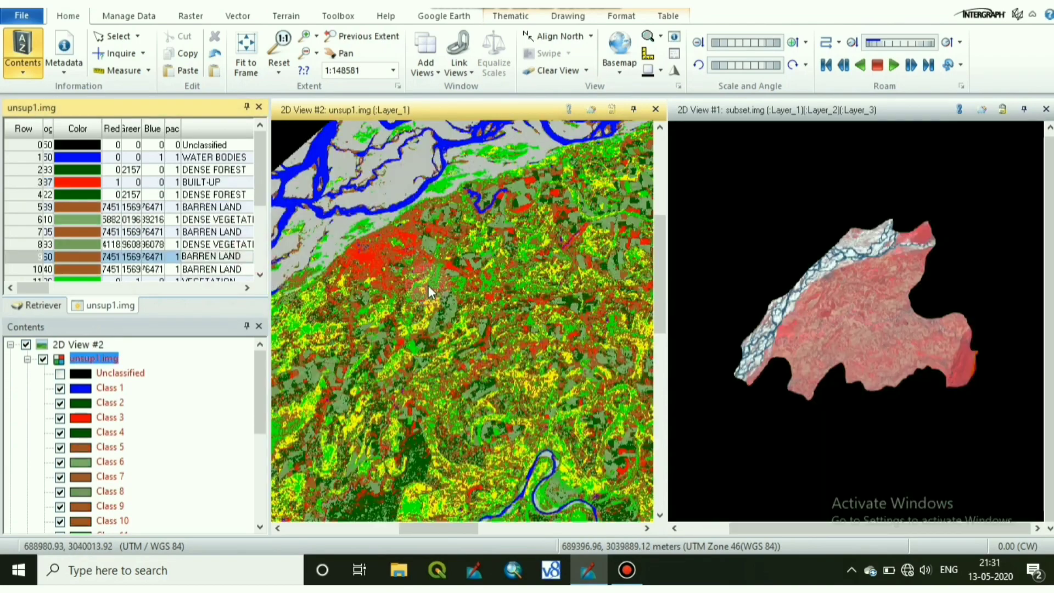
# - Highlight the BUILT-UP class 3 in white across the whole classified image and set its colour back to Red
pyautogui.scroll(-4, 446, 305)
pyautogui.scroll(4, 446, 309)
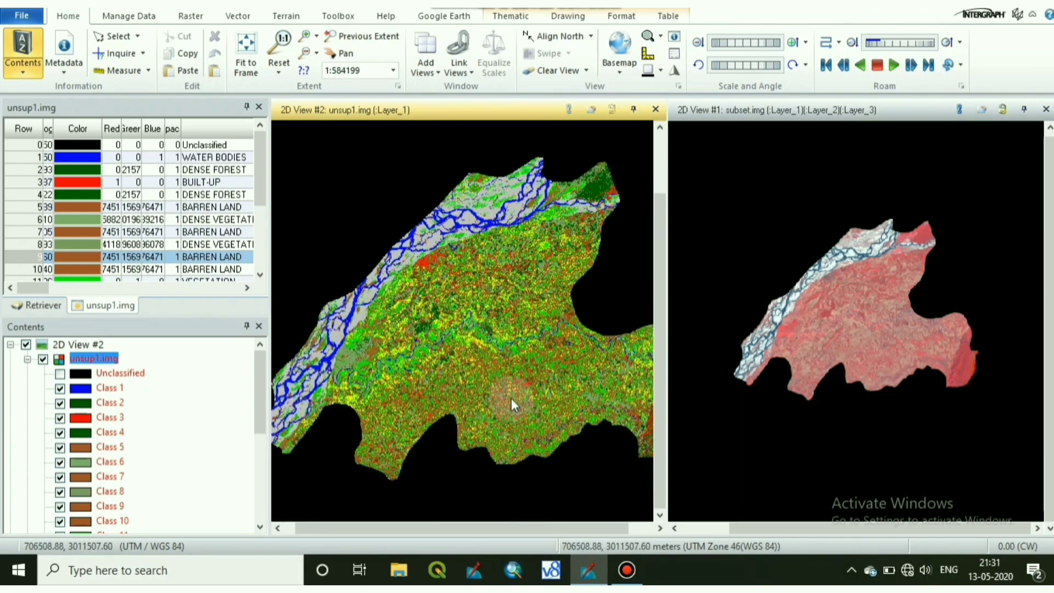
pyautogui.click(71, 181)
pyautogui.click(94, 186)
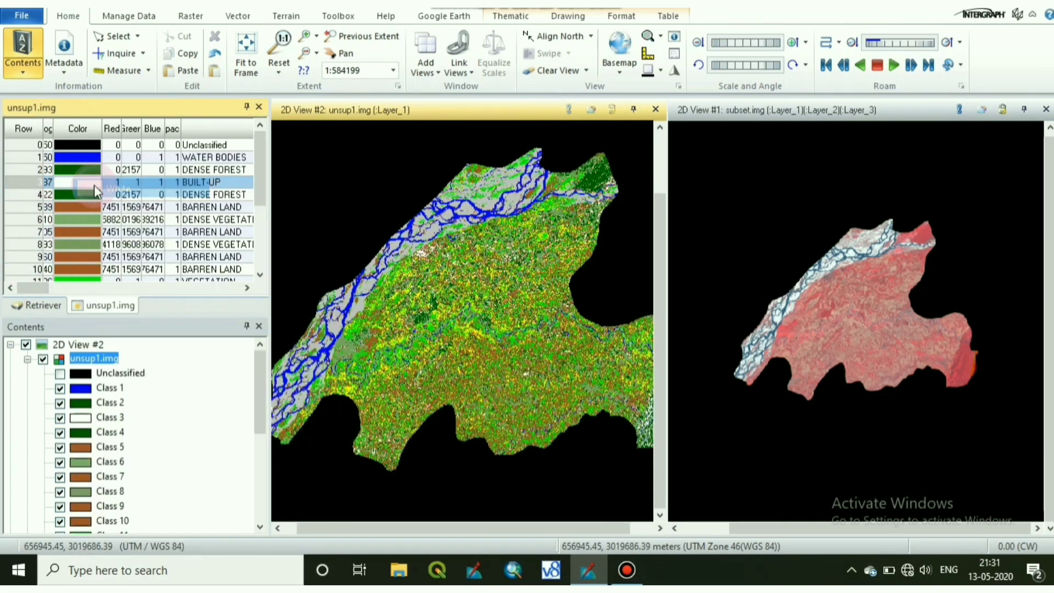
pyautogui.click(94, 186)
pyautogui.click(118, 207)
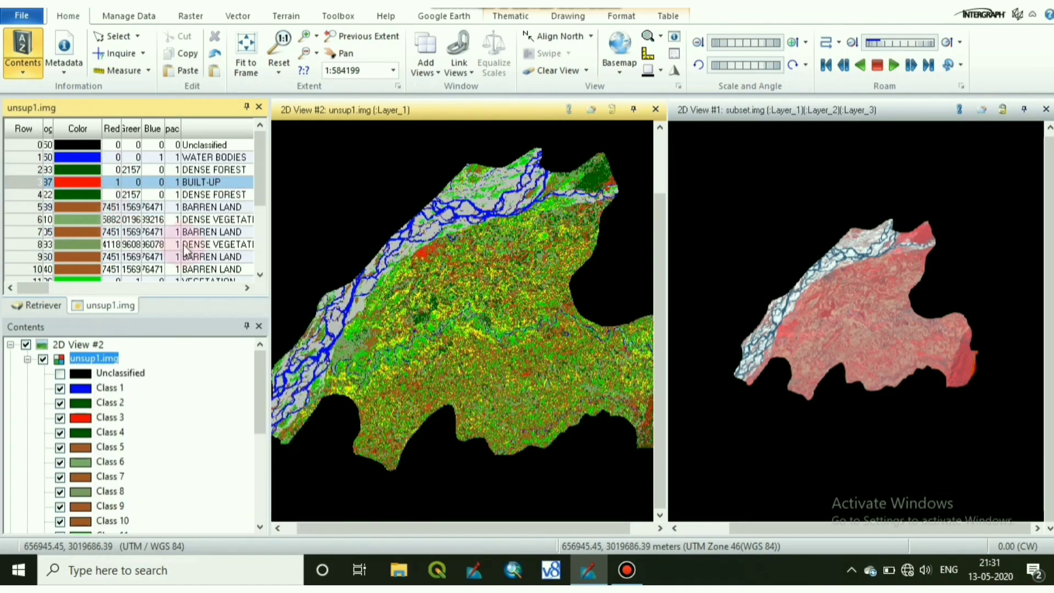
# - Close the original subset.img view, fit the classified image to the frame, and check it around the meandering river
pyautogui.click(260, 214)
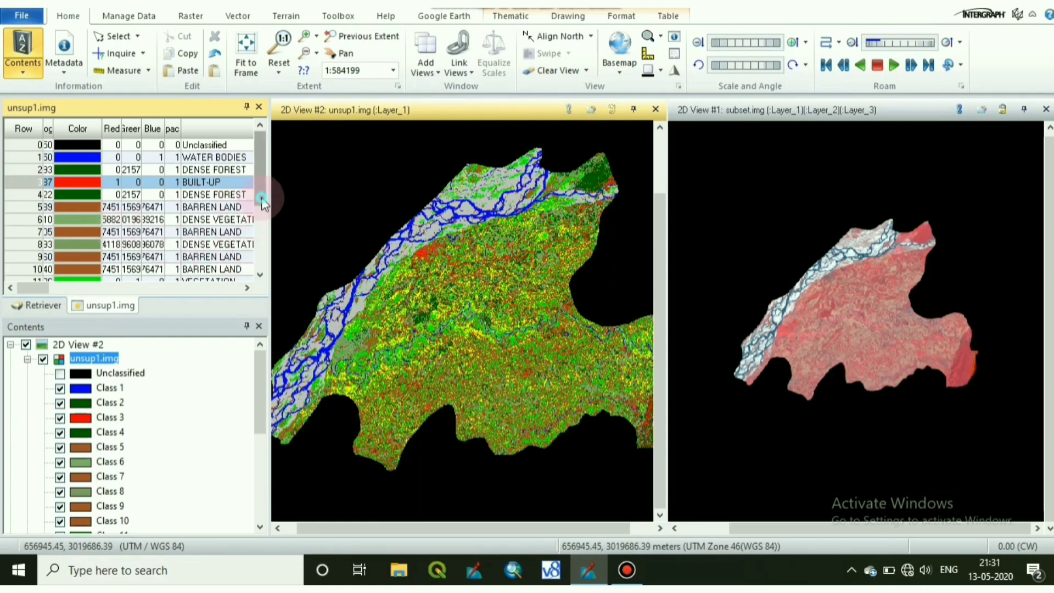
pyautogui.click(1046, 110)
pyautogui.click(247, 55)
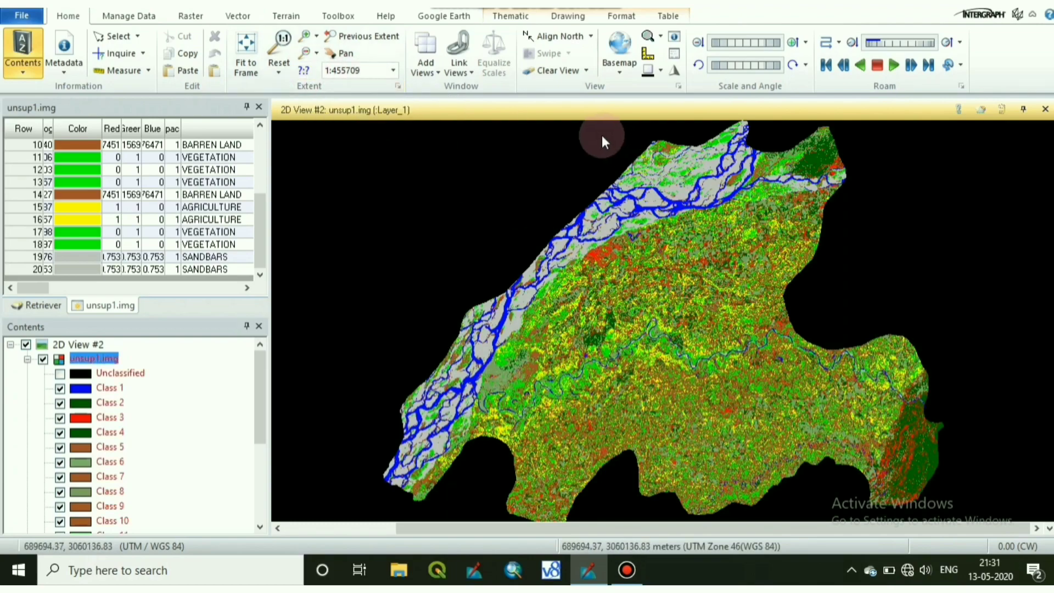
pyautogui.scroll(5, 803, 295)
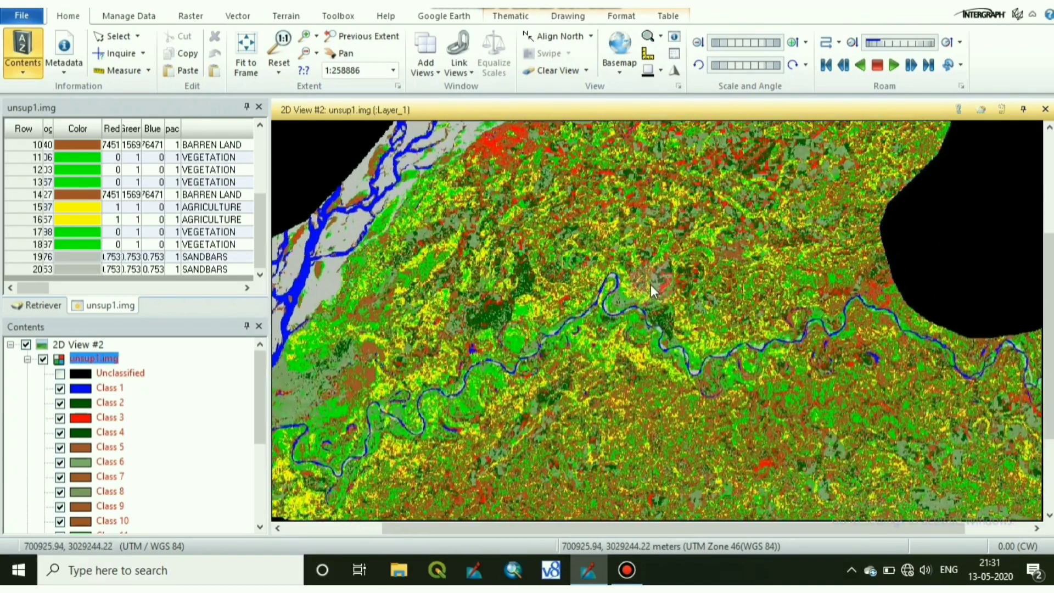
pyautogui.scroll(-2, 683, 307)
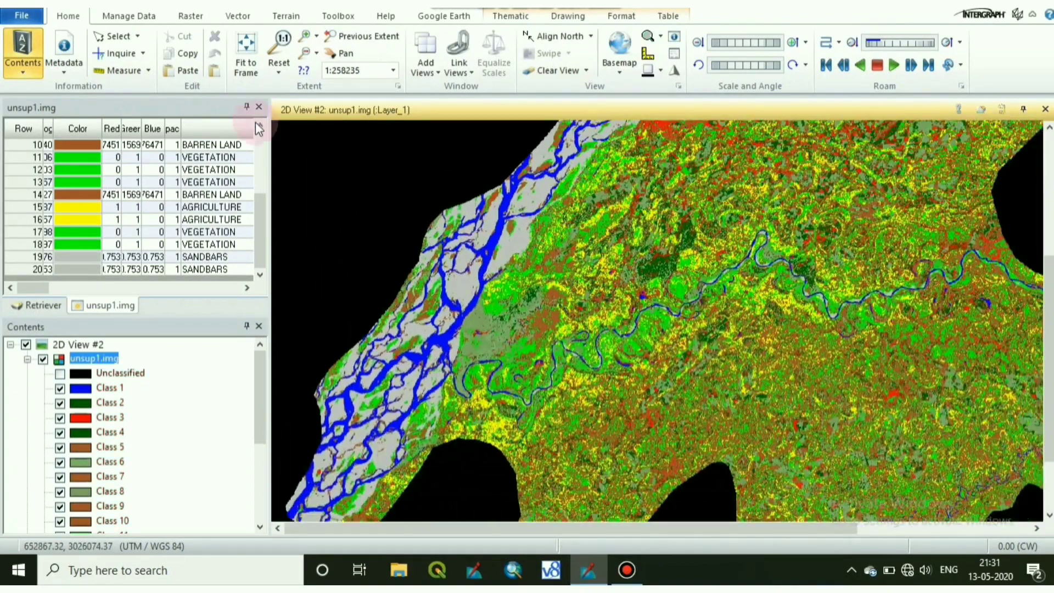
# - Close the unsup1.img attribute table and the Retriever to clear the space beside the classified image
pyautogui.click(258, 107)
pyautogui.click(507, 306)
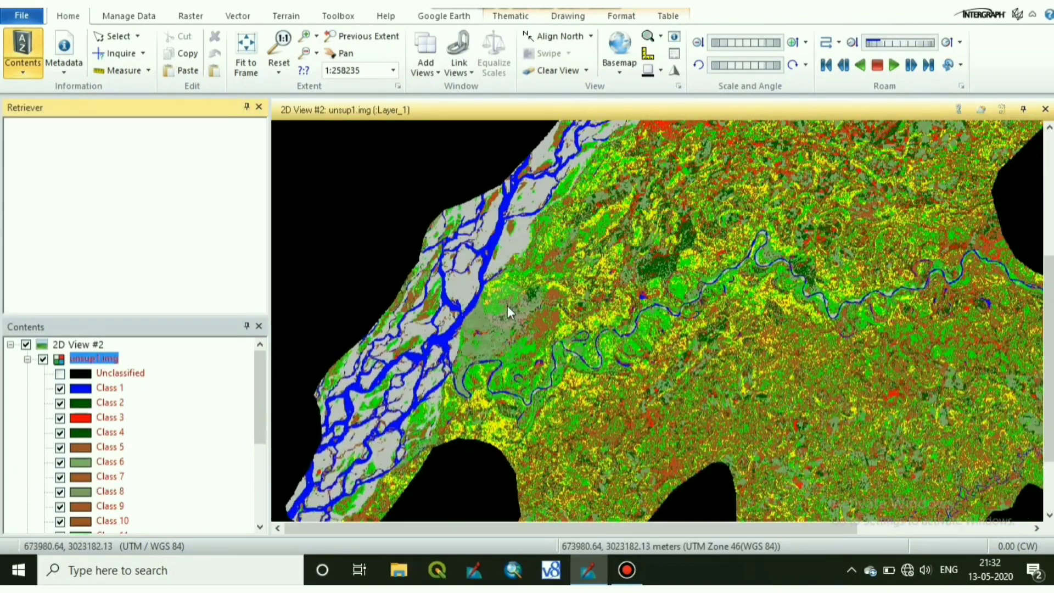
pyautogui.click(258, 107)
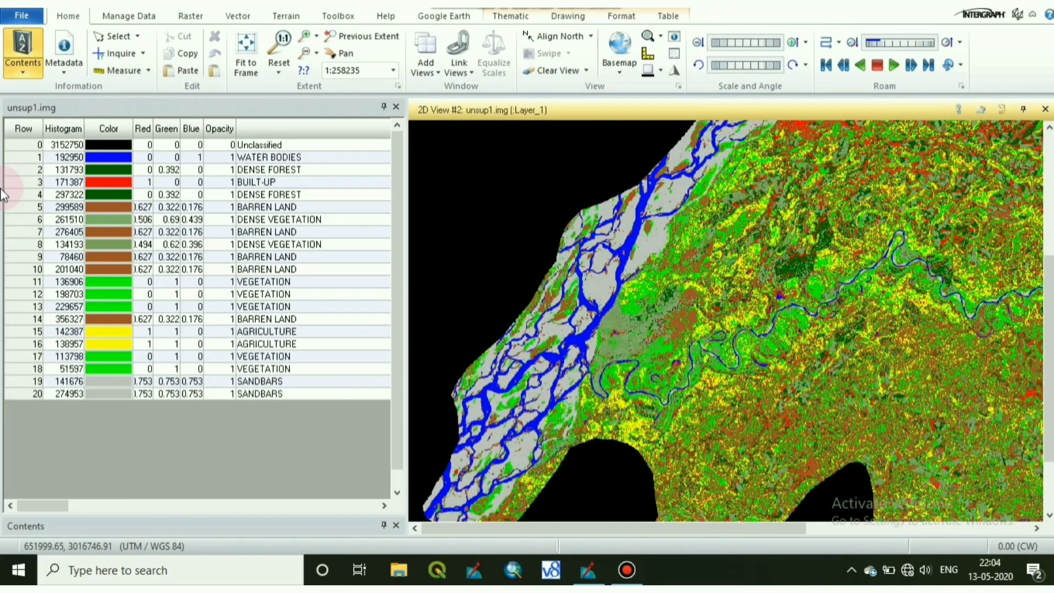
# - Set class 5 to White and examine where its pixels lie around the meandering river and the built-up area
pyautogui.click(20, 207)
pyautogui.click(114, 207)
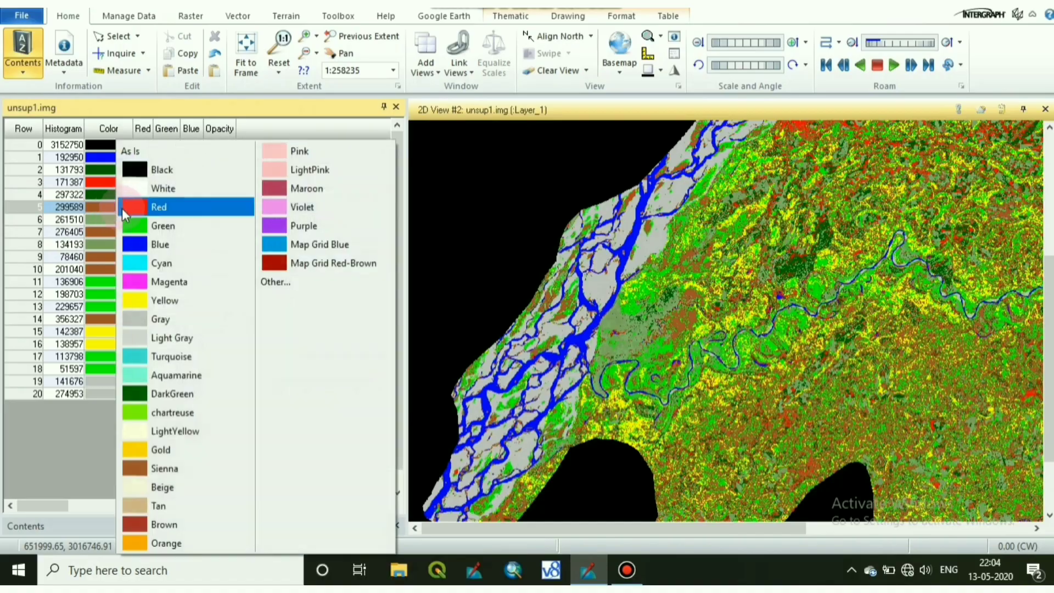
pyautogui.click(138, 189)
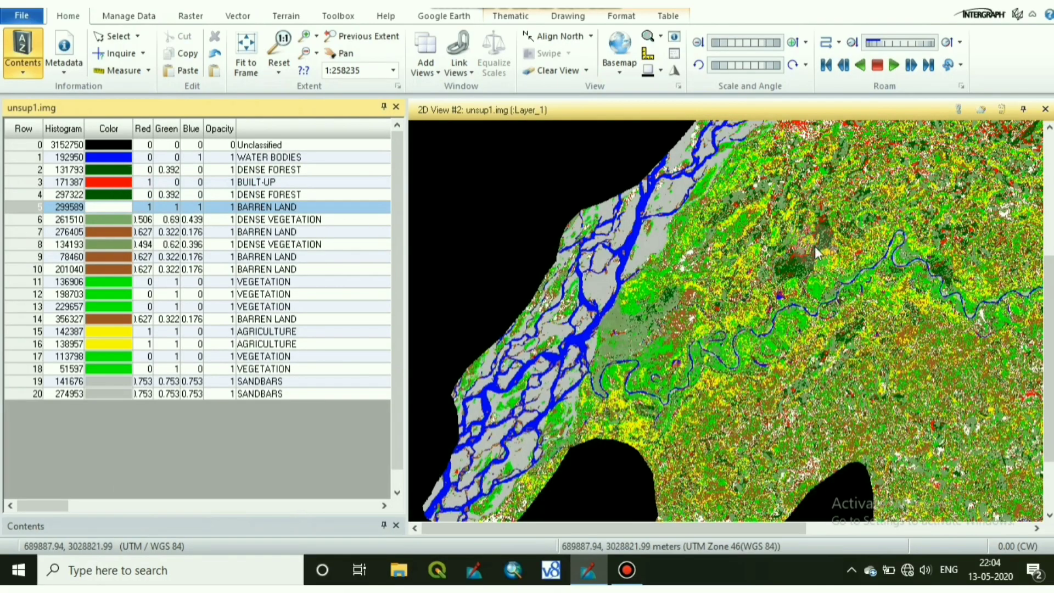
pyautogui.scroll(2, 643, 348)
pyautogui.scroll(-2, 744, 333)
pyautogui.scroll(4, 747, 335)
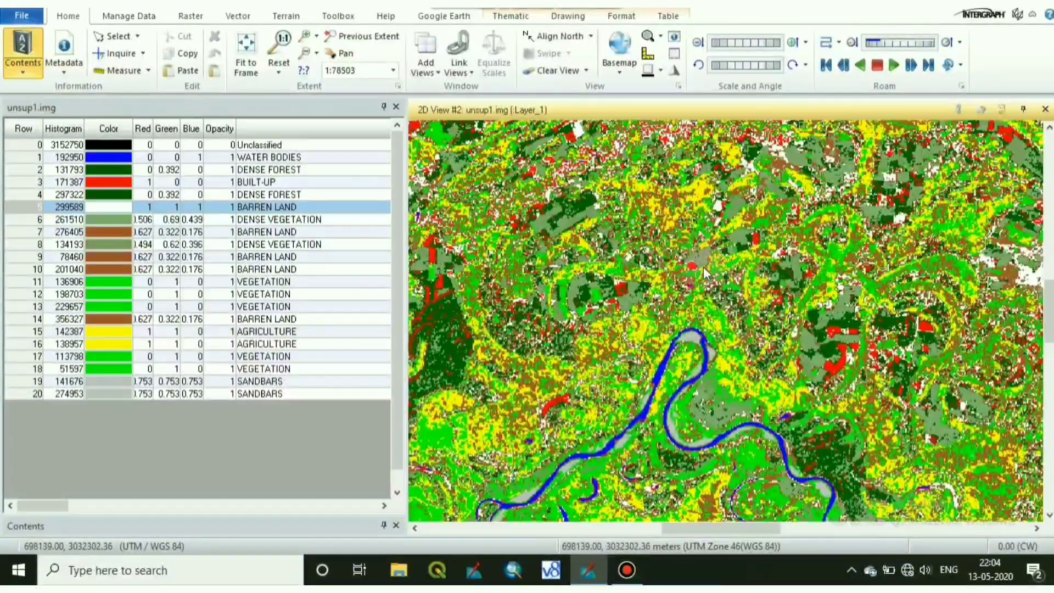
pyautogui.moveTo(703, 265); pyautogui.dragTo(690, 370)
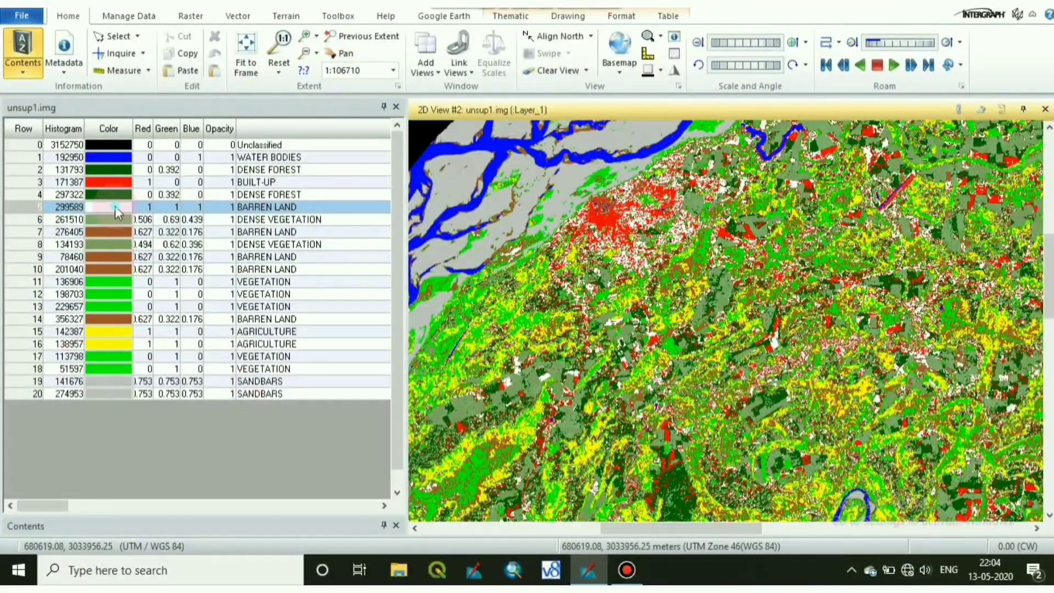
# - Set class 5 back to Sienna and inspect the fields and the built-up area south of the large braided river
pyautogui.click(117, 212)
pyautogui.click(137, 464)
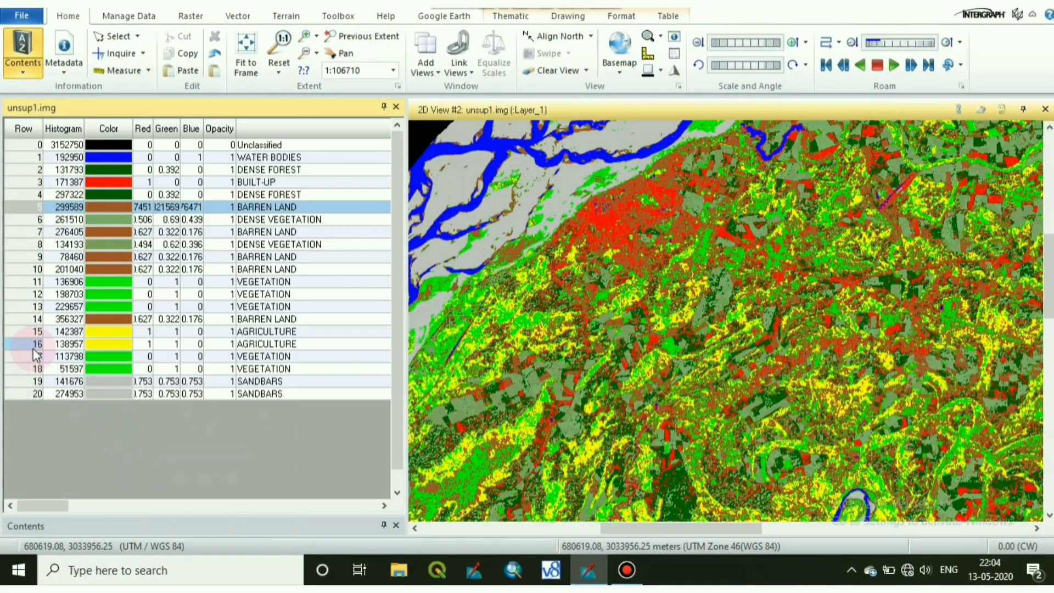
pyautogui.scroll(3, 664, 456)
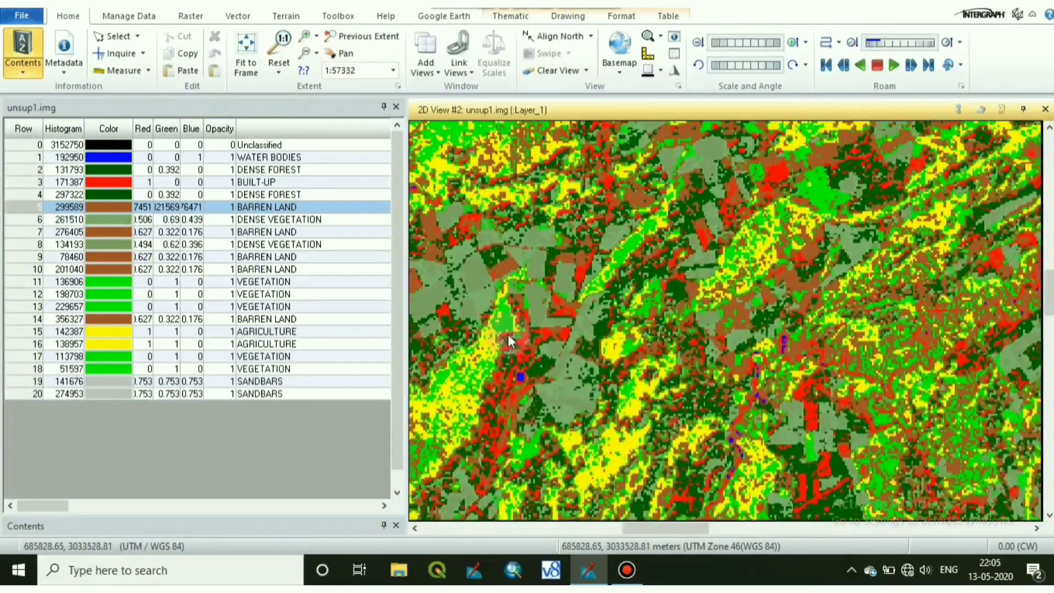
pyautogui.scroll(1, 509, 335)
pyautogui.moveTo(508, 335); pyautogui.dragTo(649, 302)
pyautogui.moveTo(440, 330); pyautogui.dragTo(640, 456)
# - Try Yellow as the colour of class 5 and check how its pixels blend with the surrounding agriculture
pyautogui.click(109, 208)
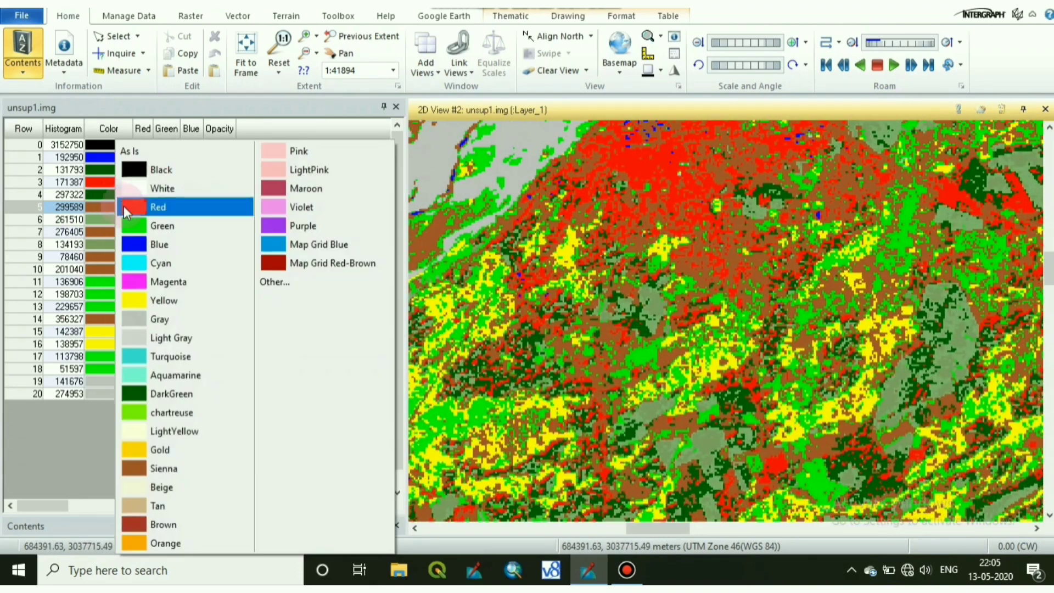
pyautogui.click(165, 299)
pyautogui.scroll(-2, 724, 314)
pyautogui.scroll(-3, 648, 288)
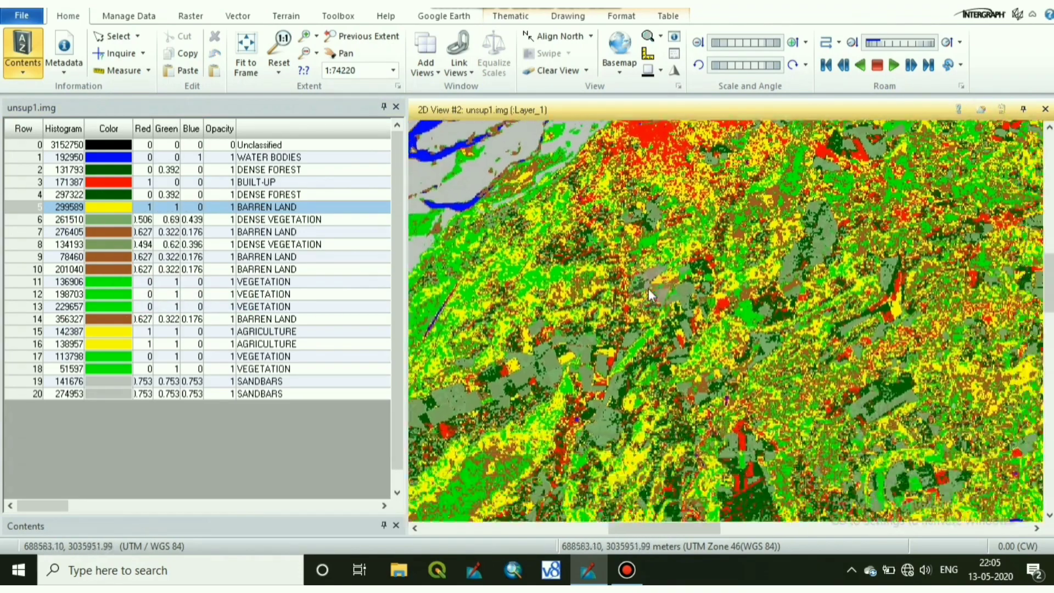
pyautogui.scroll(3, 640, 297)
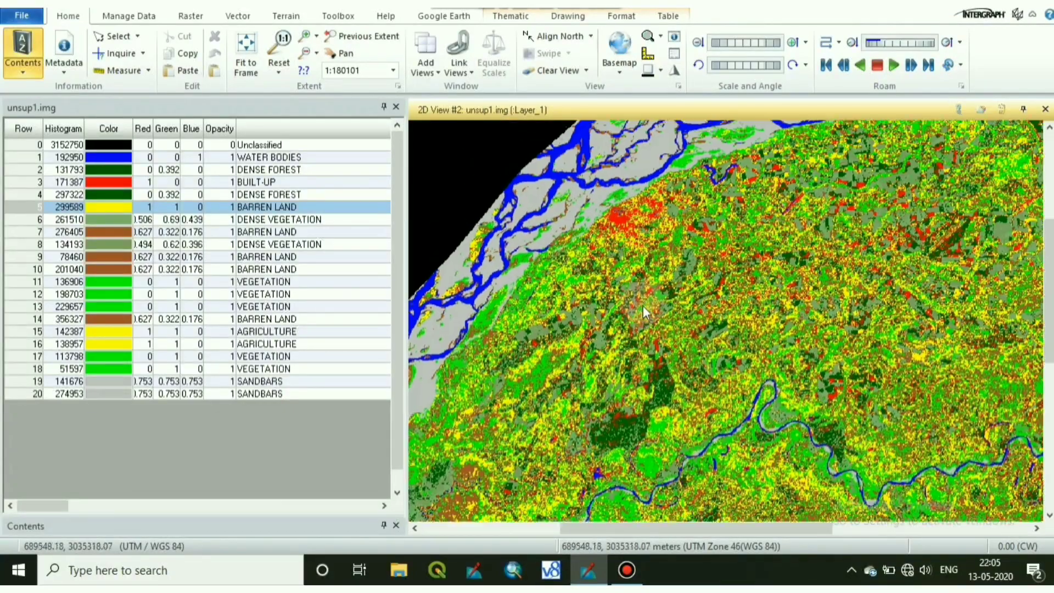
pyautogui.scroll(3, 681, 275)
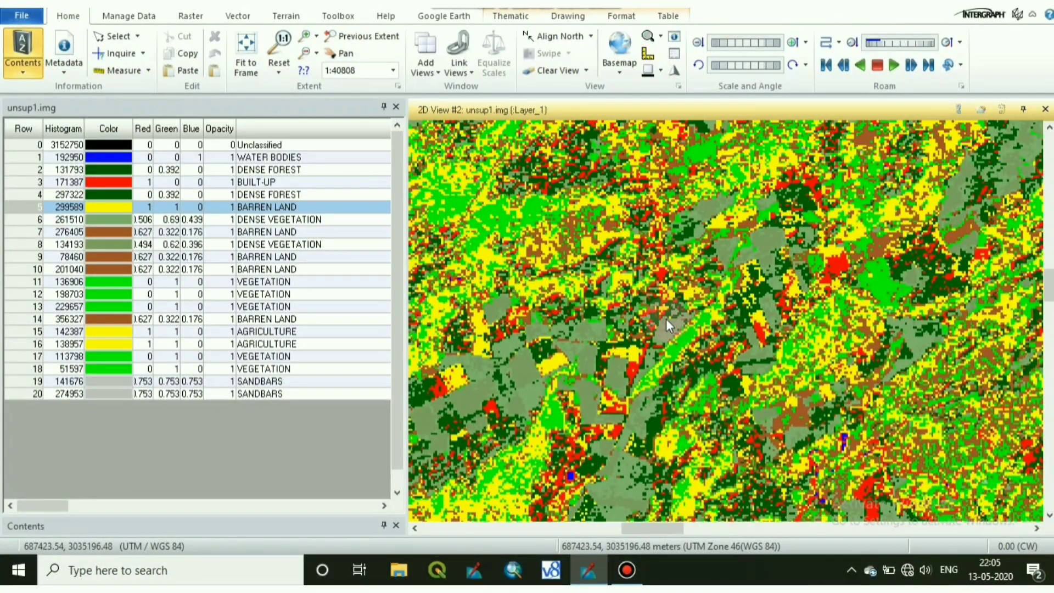
# - Recolour class 5 with the standard Altitude colour 0 - 75 and check the classified image
pyautogui.click(115, 209)
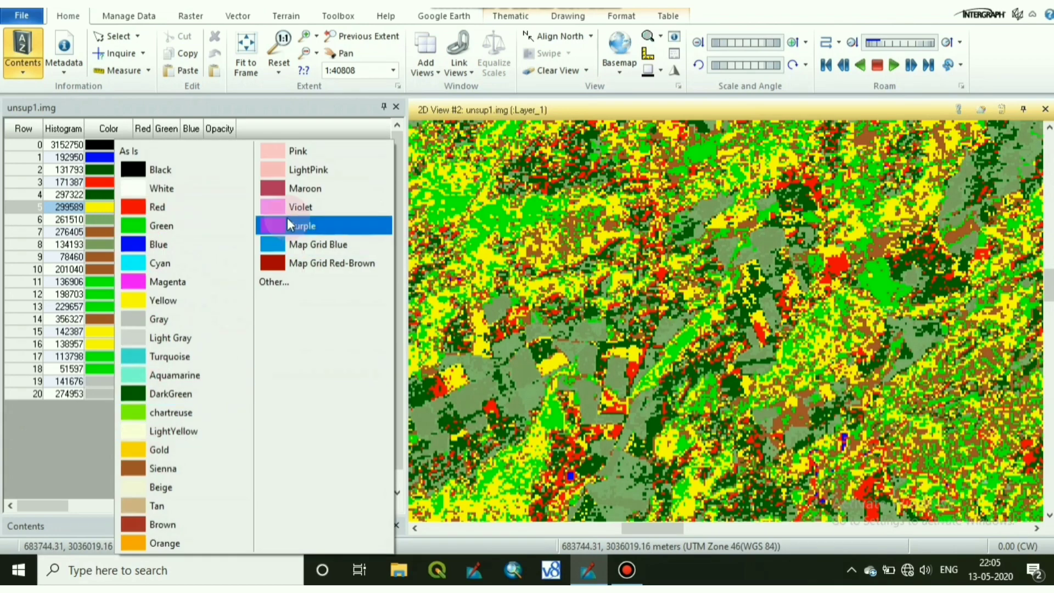
pyautogui.click(278, 281)
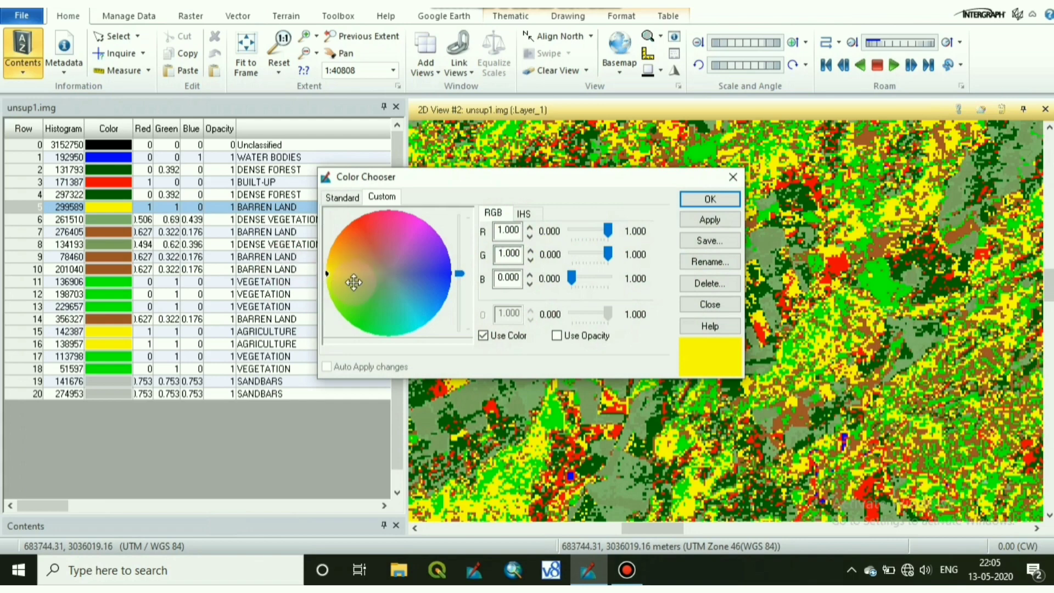
pyautogui.click(342, 197)
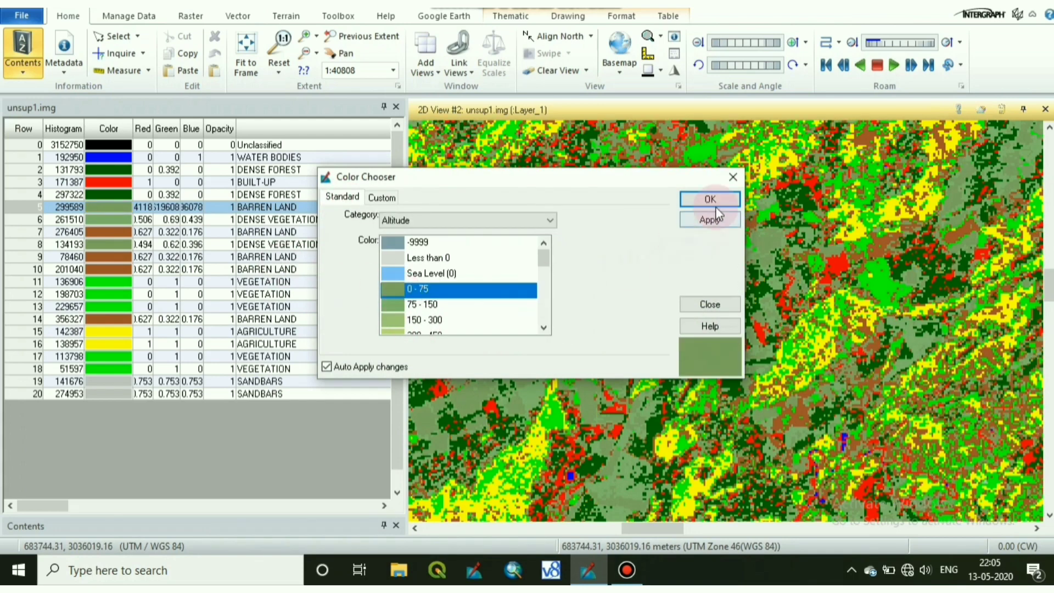
pyautogui.click(709, 199)
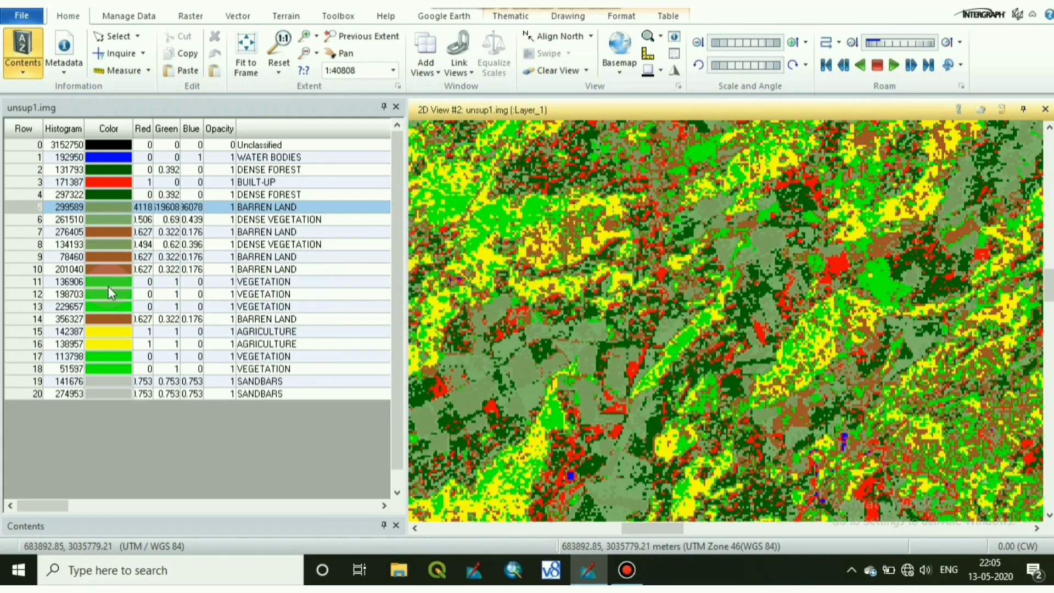
pyautogui.scroll(-3, 635, 305)
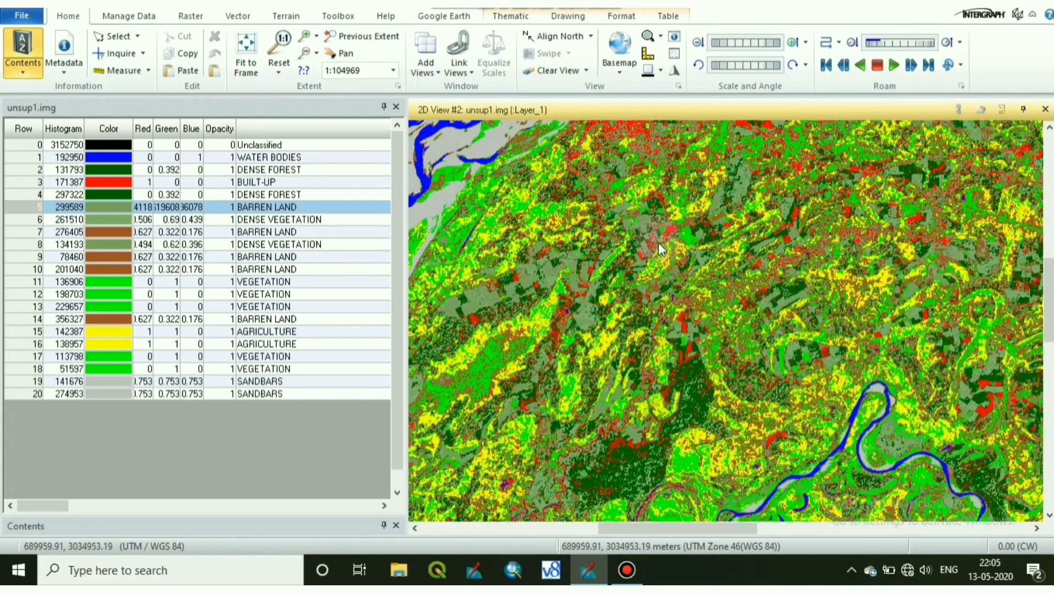
# - Rename class 5 in the attribute table from its barren land label to DENSE VEGETATION
pyautogui.scroll(2, 622, 311)
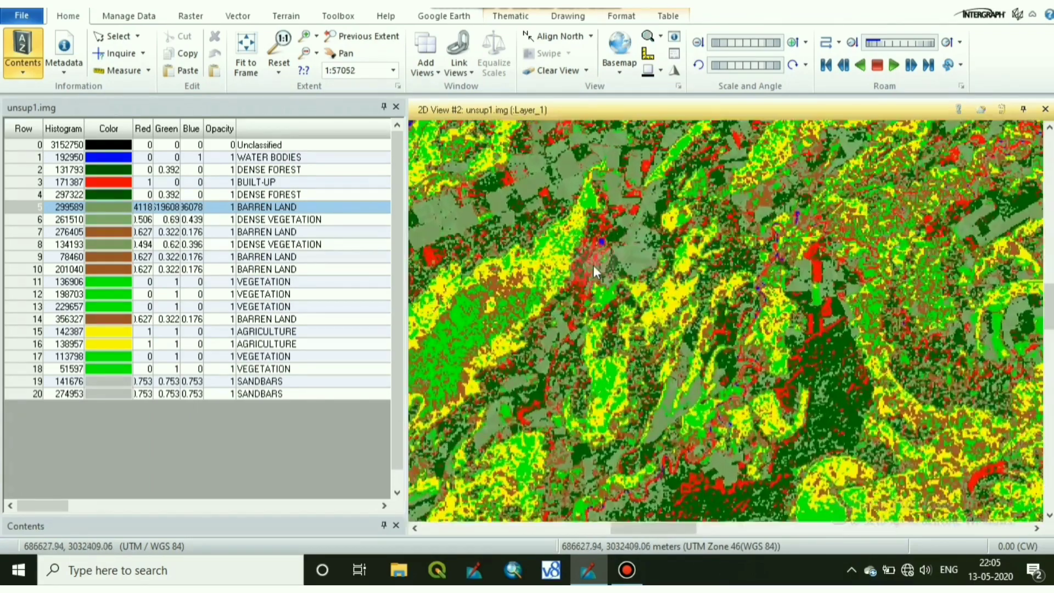
pyautogui.click(312, 208)
pyautogui.rightClick(311, 208)
pyautogui.write('dE')
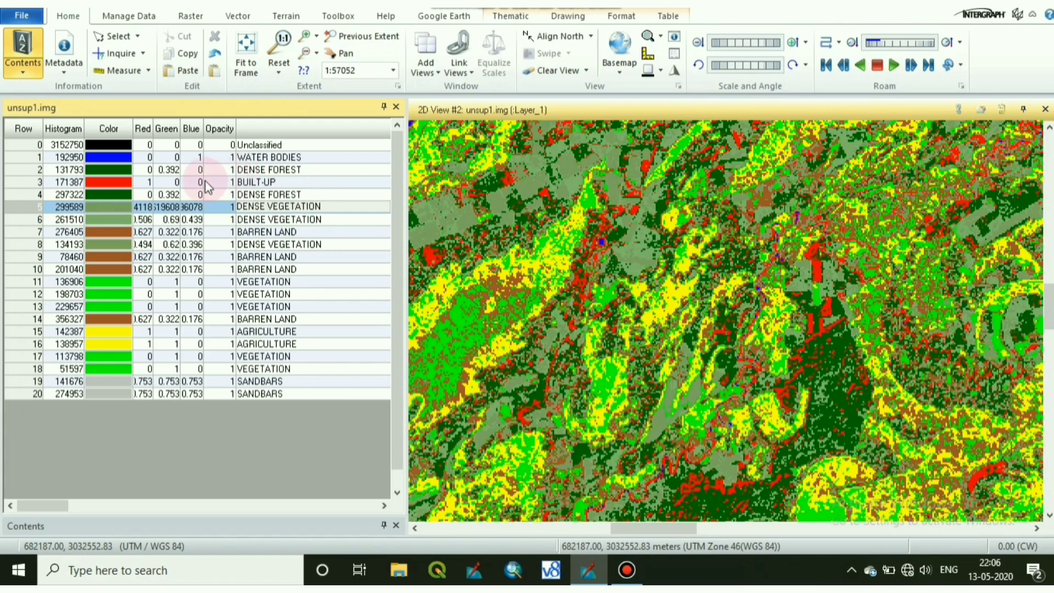
# - Highlight class 7 in White and examine its pixels around the meandering river and the area south of it
pyautogui.scroll(-5, 720, 291)
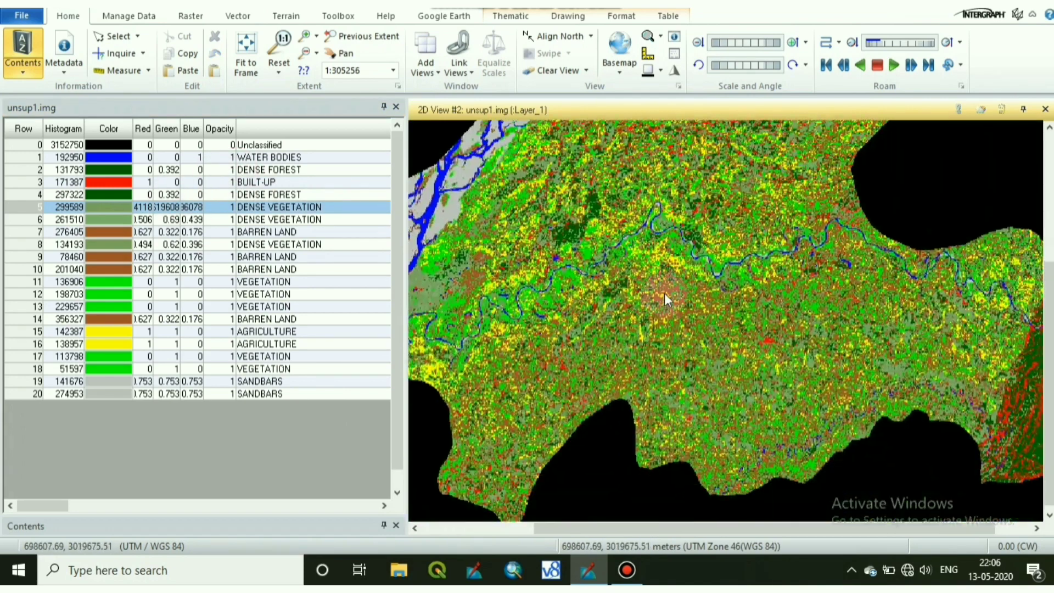
pyautogui.click(19, 233)
pyautogui.click(108, 231)
pyautogui.click(123, 187)
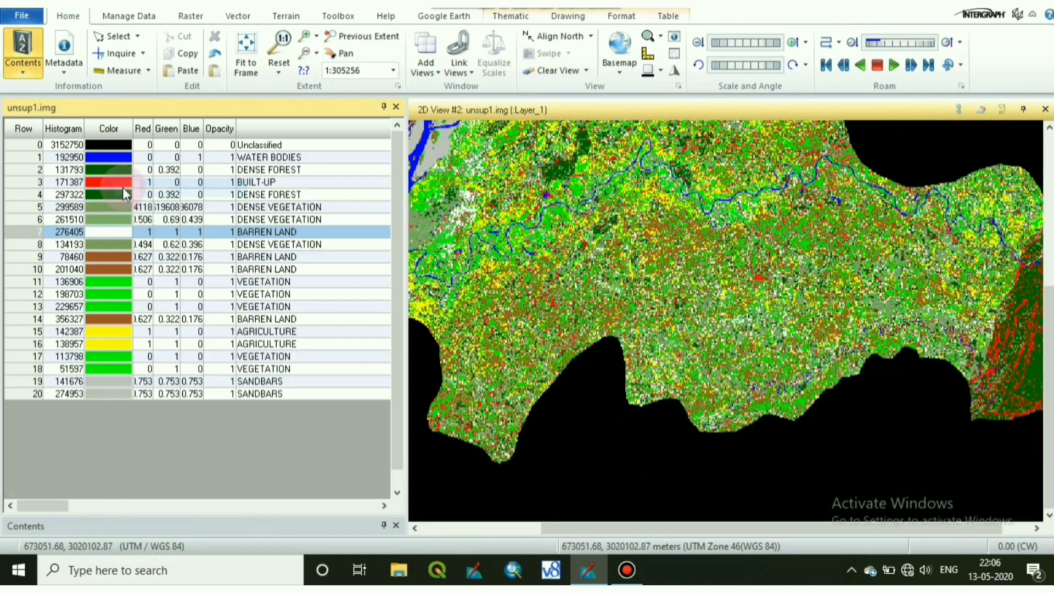
pyautogui.scroll(3, 463, 217)
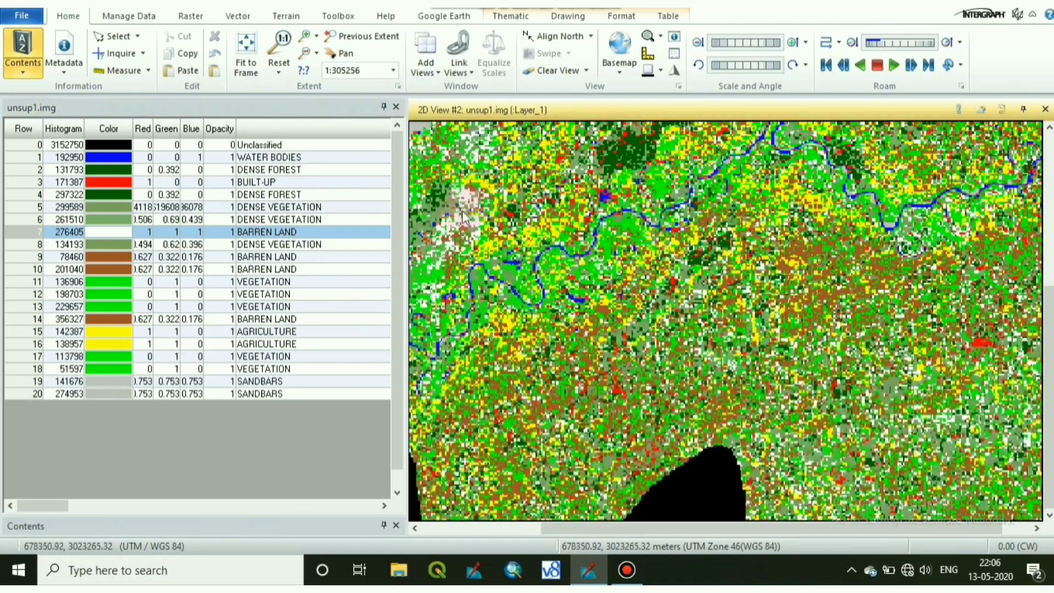
pyautogui.scroll(3, 464, 217)
# - Recolour class 7 Green and rename it VEGETATION
pyautogui.click(110, 230)
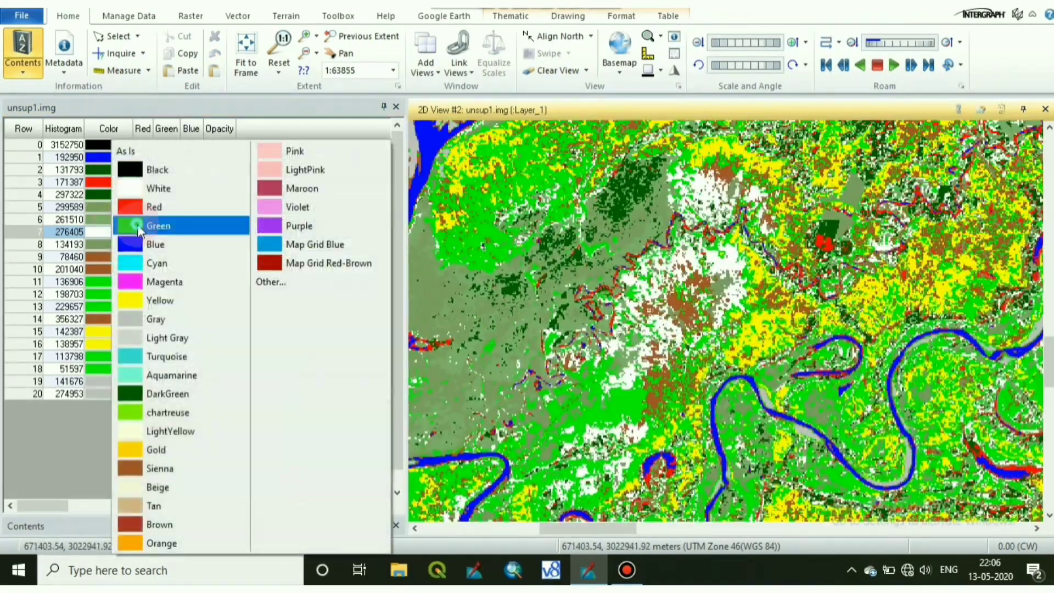
pyautogui.click(139, 225)
pyautogui.scroll(-5, 671, 289)
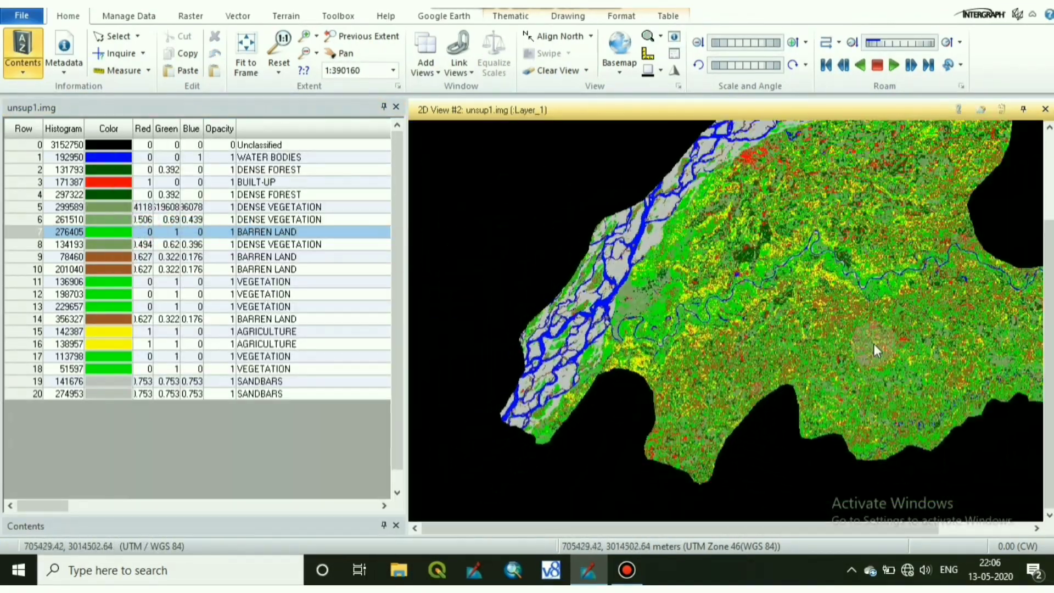
pyautogui.scroll(-2, 710, 362)
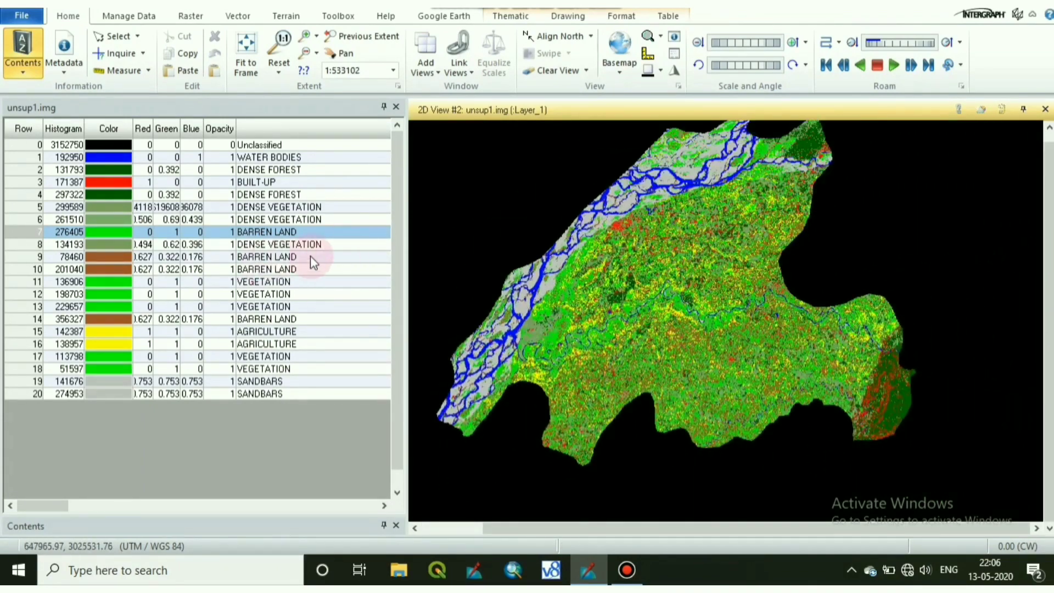
pyautogui.doubleClick(314, 231)
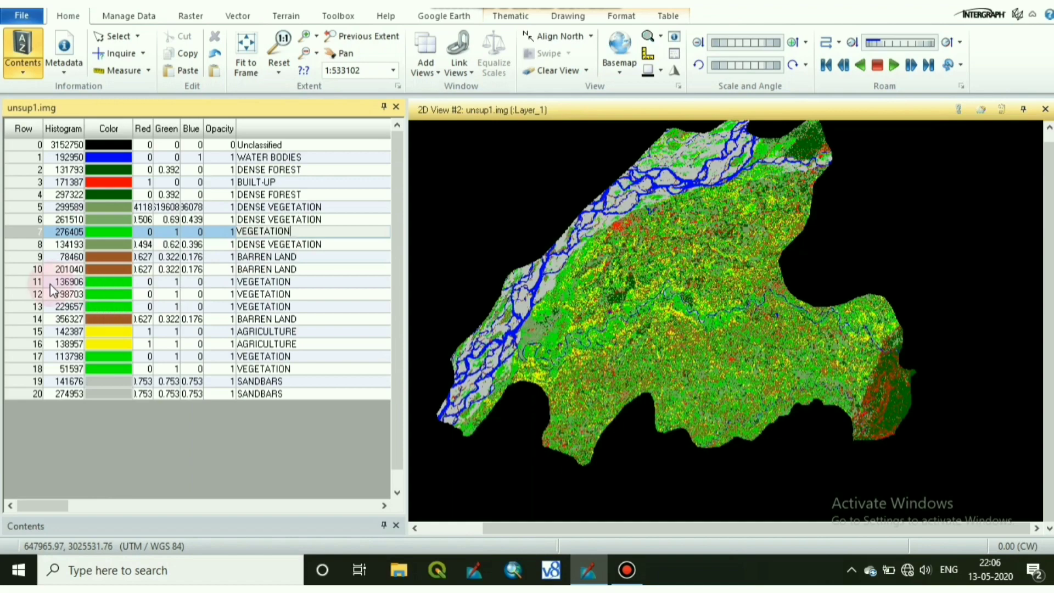
# - Highlight class 9 in White to check its distribution across the image, and set it back to Sienna
pyautogui.click(112, 259)
pyautogui.click(143, 187)
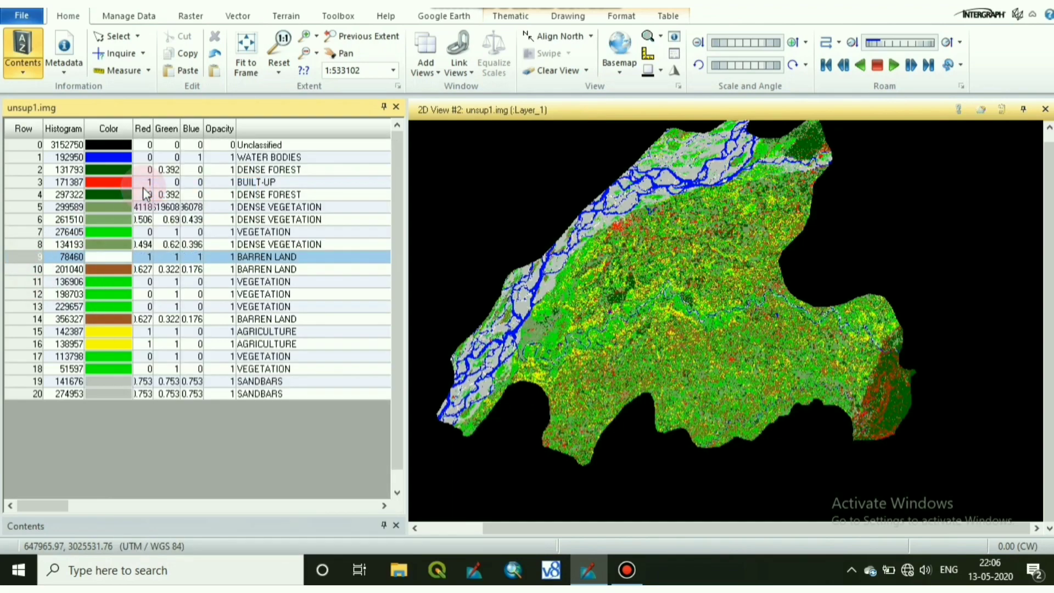
pyautogui.click(107, 255)
pyautogui.click(129, 455)
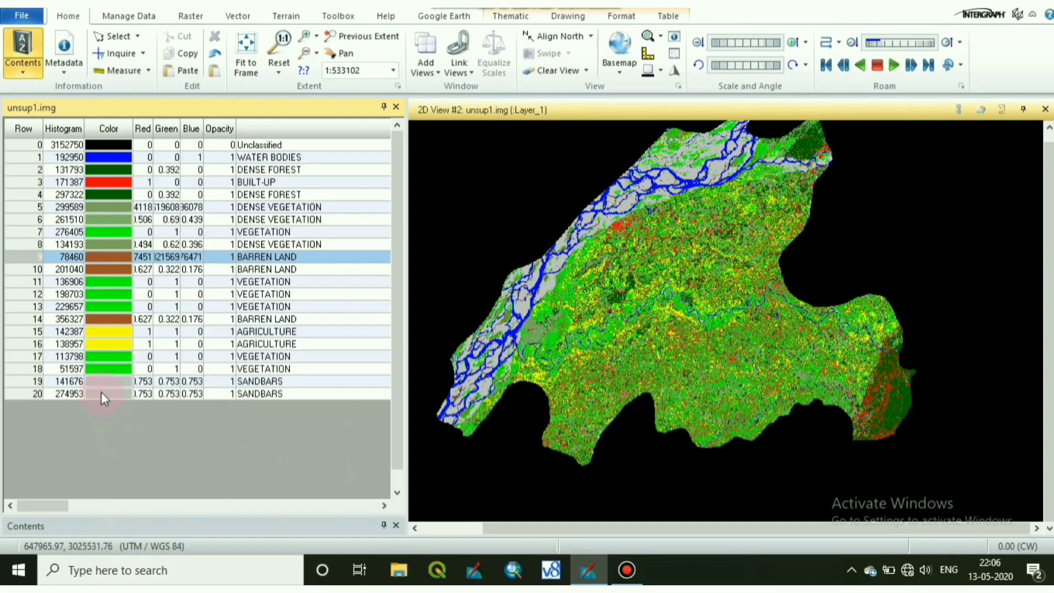
# - Highlight class 10 in White, inspect its pixels around the river bends and fields, and restore its Sienna colour
pyautogui.click(108, 269)
pyautogui.click(118, 188)
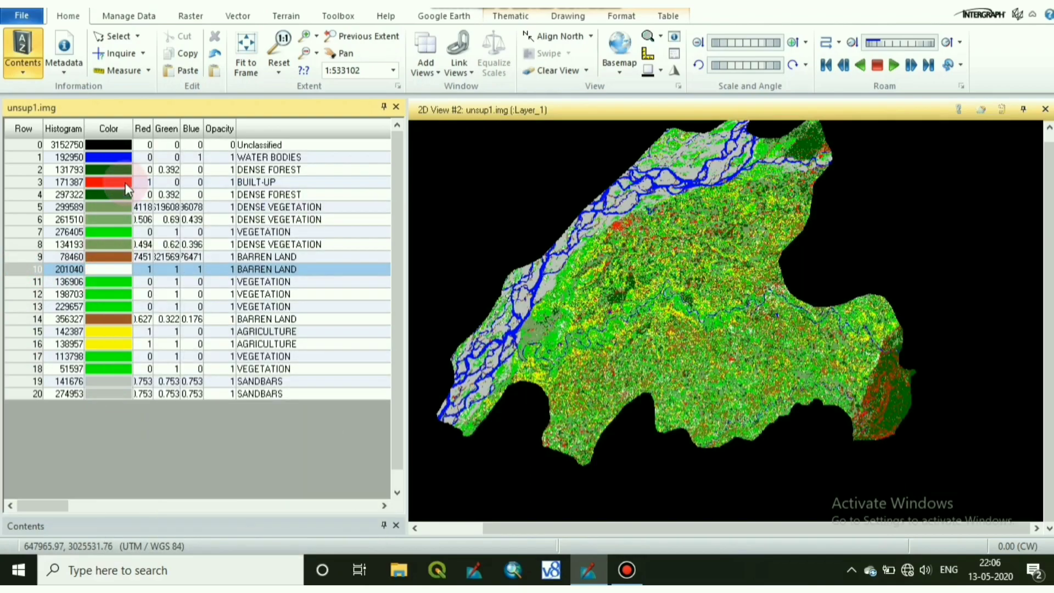
pyautogui.scroll(5, 723, 269)
pyautogui.scroll(7, 908, 387)
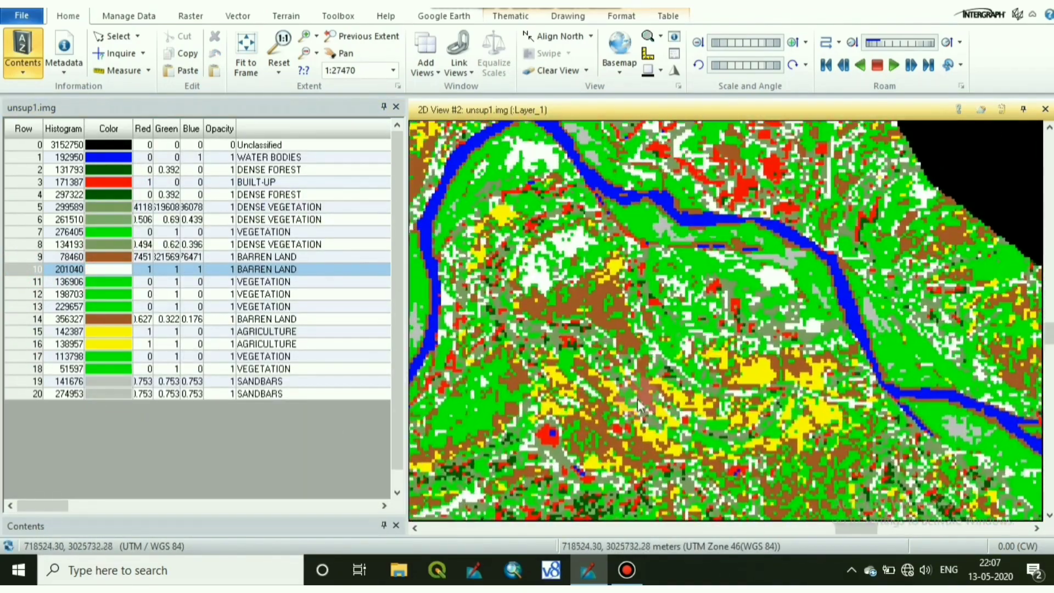
pyautogui.moveTo(638, 406); pyautogui.dragTo(714, 258)
pyautogui.moveTo(721, 302); pyautogui.dragTo(824, 277)
pyautogui.scroll(-4, 730, 305)
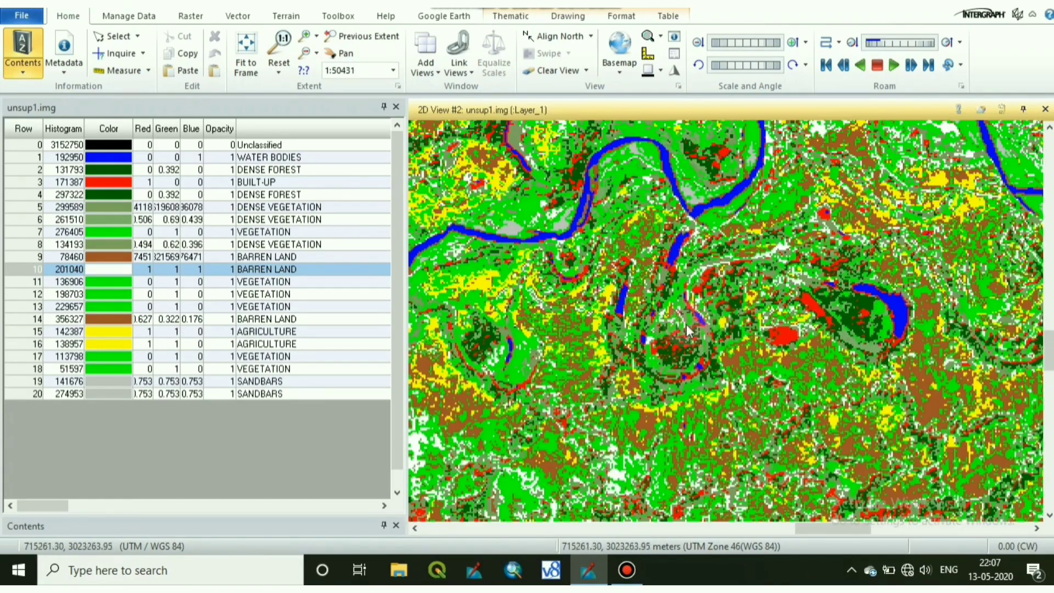
pyautogui.scroll(-1, 686, 324)
pyautogui.moveTo(667, 346); pyautogui.dragTo(839, 184)
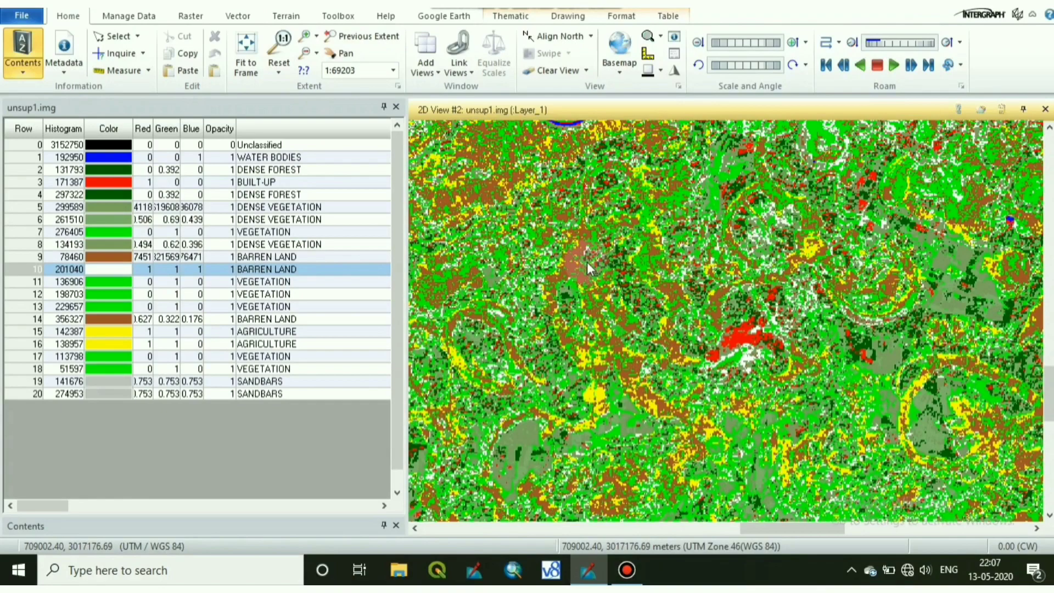
pyautogui.click(123, 267)
pyautogui.click(144, 473)
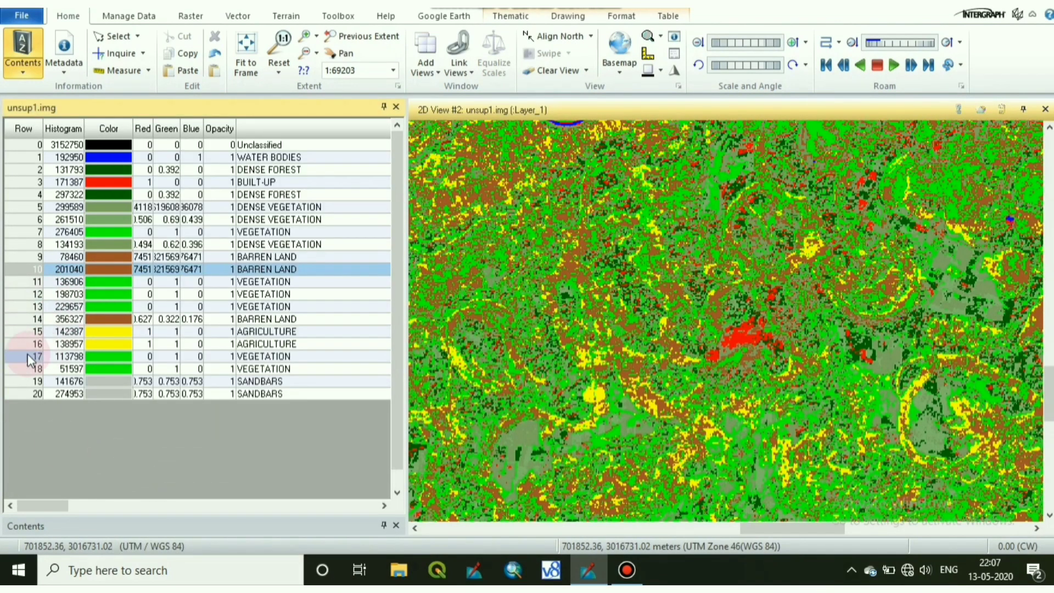
# - Highlight class 14 in White and examine how its pixels spread over the southern part of the image
pyautogui.click(82, 316)
pyautogui.click(110, 319)
pyautogui.click(142, 192)
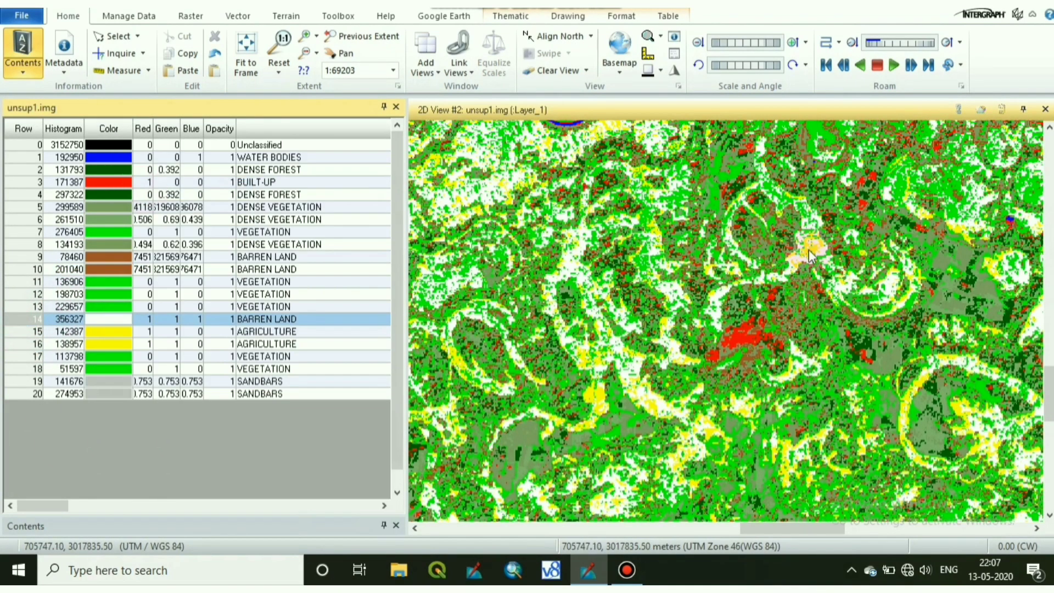
pyautogui.scroll(-5, 773, 338)
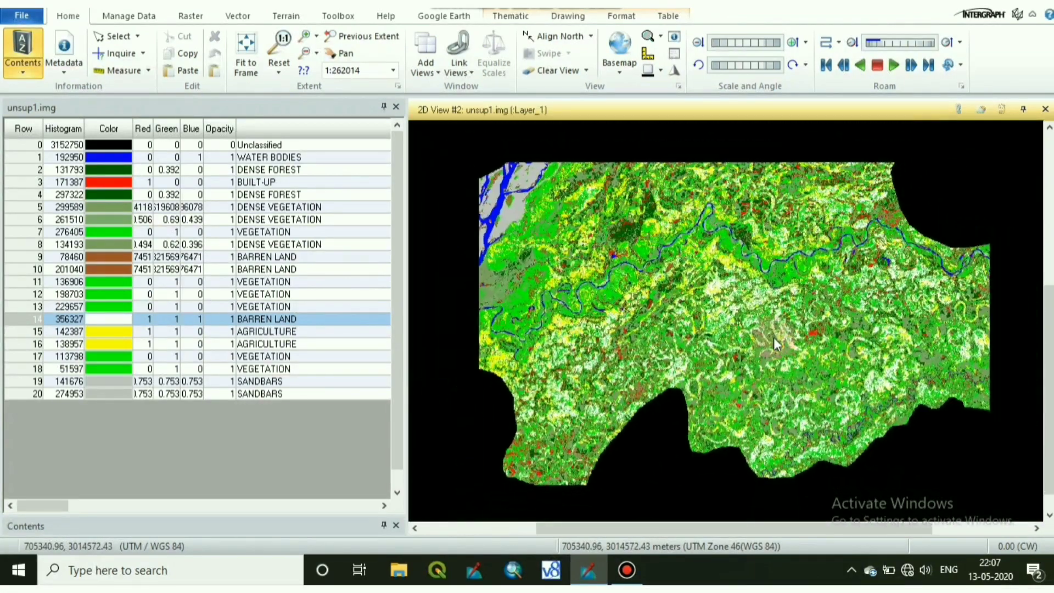
pyautogui.scroll(1, 774, 337)
# - Recolour class 14 Green, rename it VEGETATION, and review the classified image
pyautogui.click(102, 321)
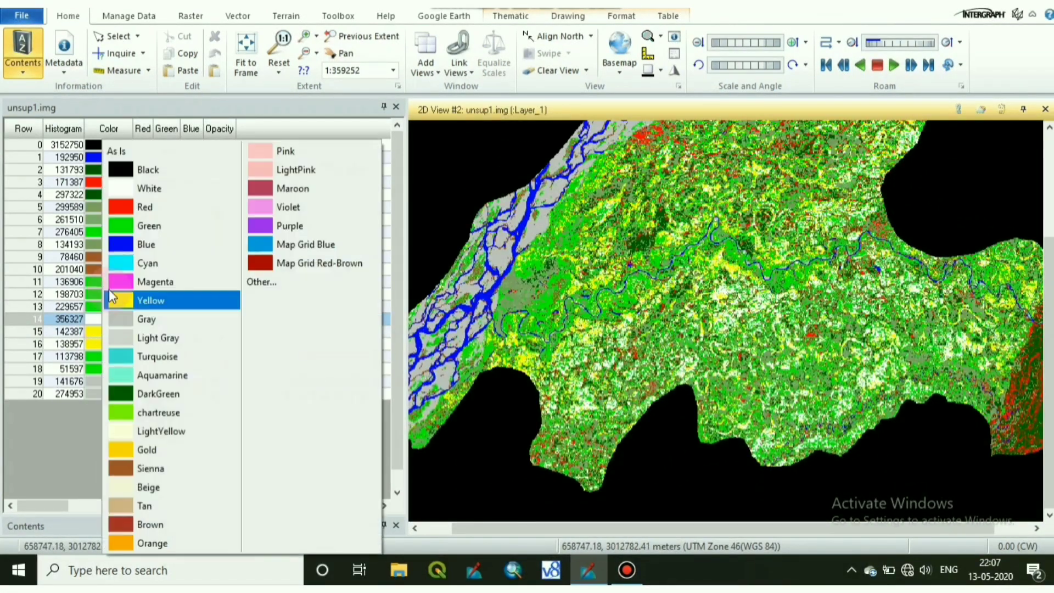
pyautogui.click(130, 219)
pyautogui.scroll(-1, 920, 303)
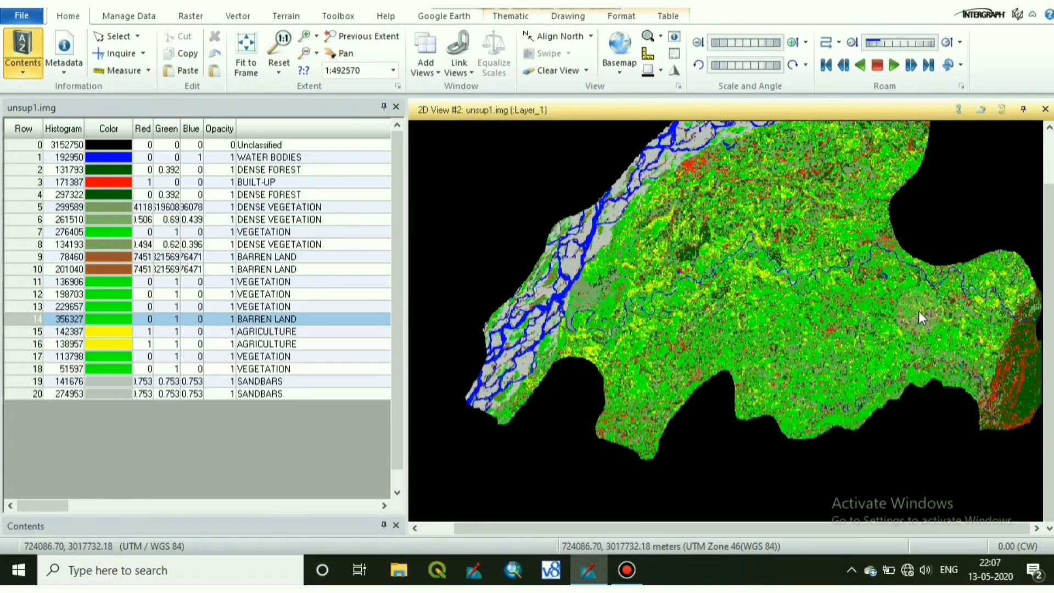
pyautogui.scroll(1, 918, 311)
pyautogui.scroll(4, 622, 419)
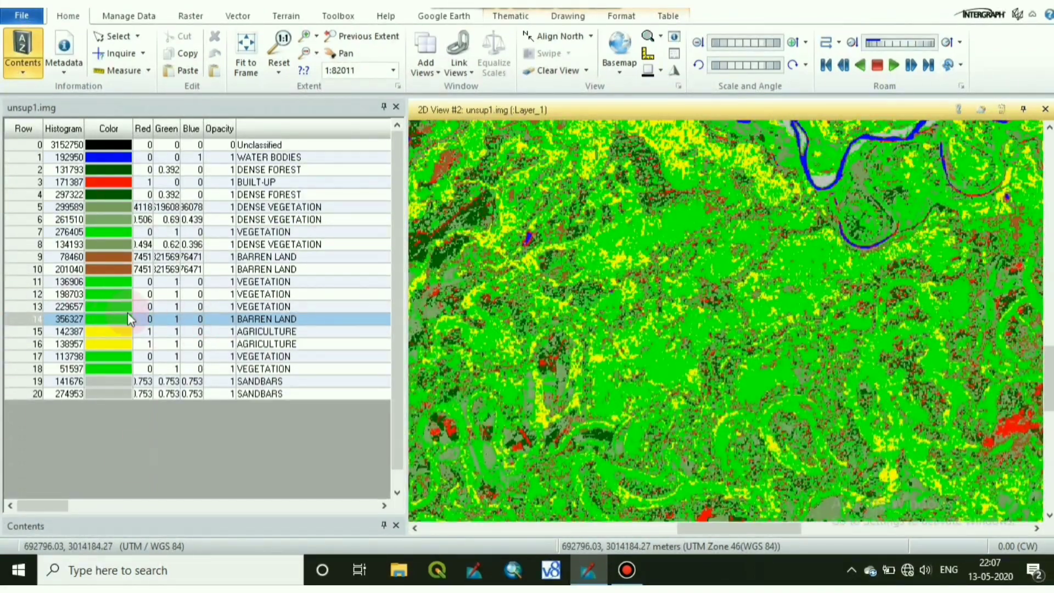
pyautogui.click(306, 318)
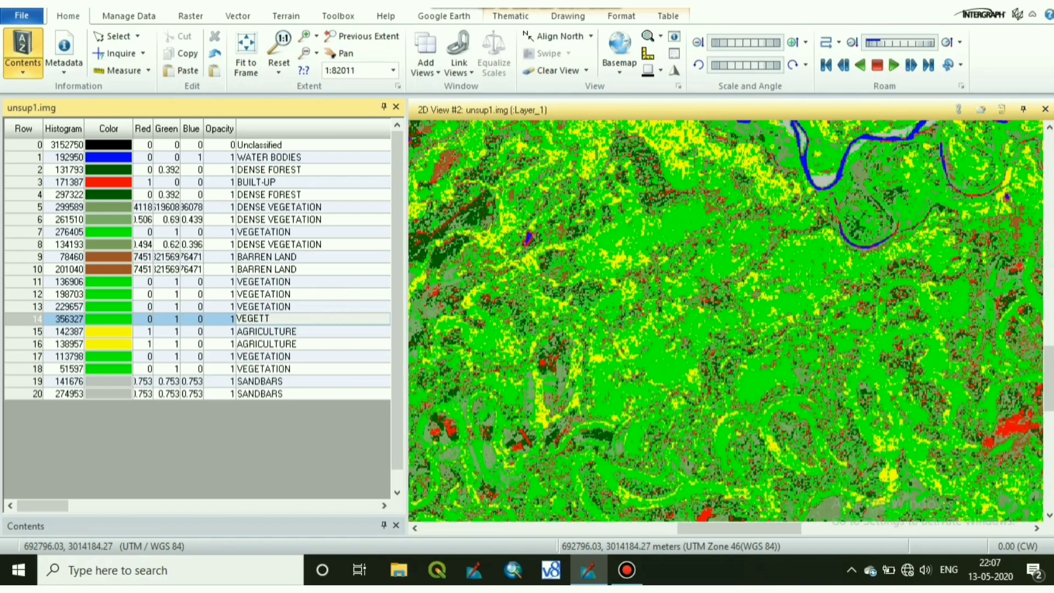
pyautogui.scroll(-6, 743, 256)
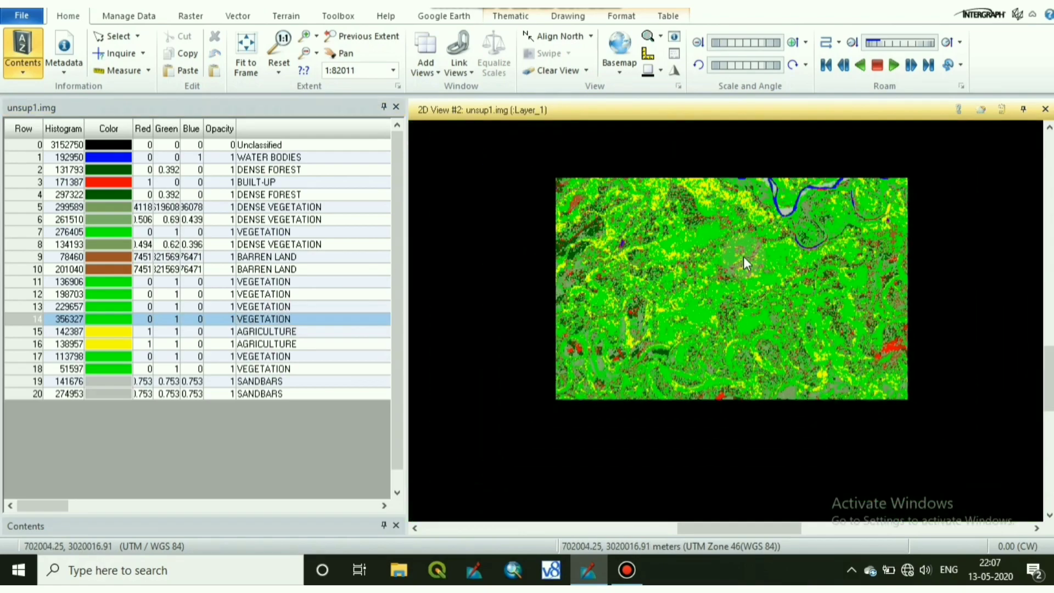
pyautogui.scroll(1, 700, 348)
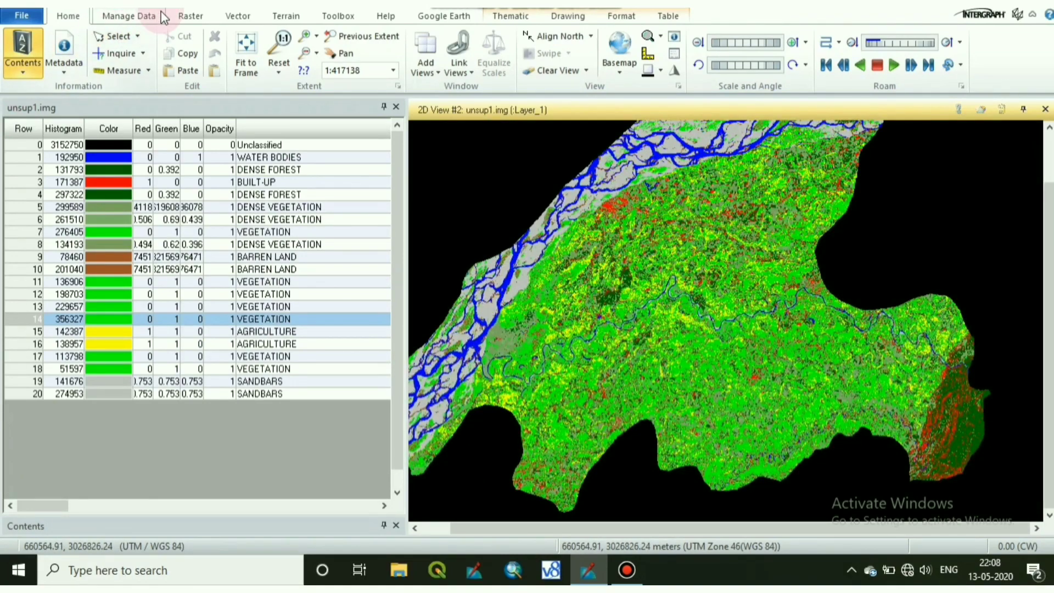
# - Close the attribute table and narrow the Contents pane to give the classified image more room
pyautogui.click(396, 106)
pyautogui.click(501, 308)
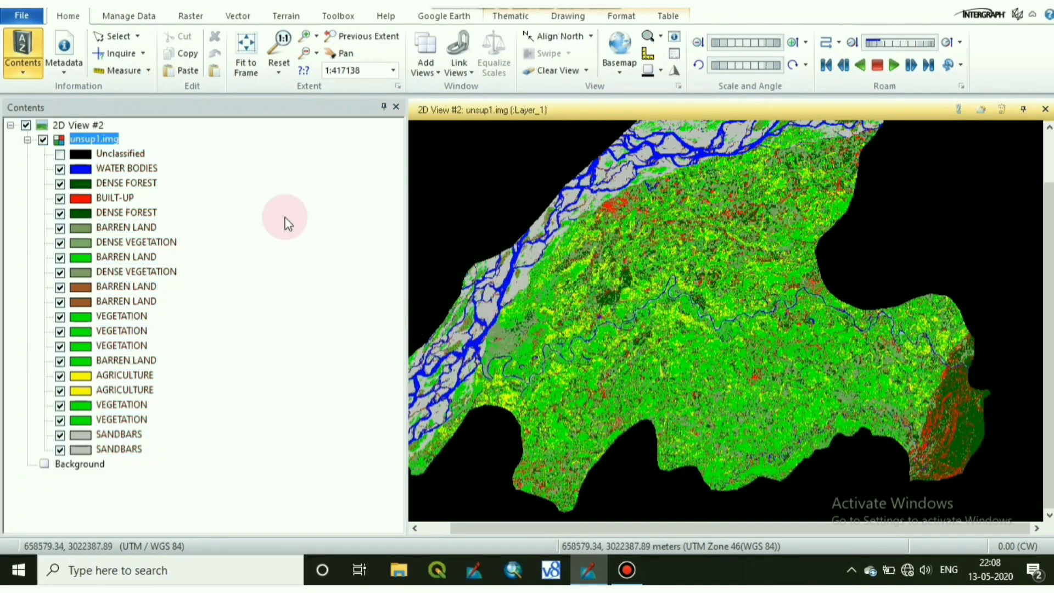
pyautogui.moveTo(406, 210); pyautogui.dragTo(198, 193)
pyautogui.scroll(1, 526, 252)
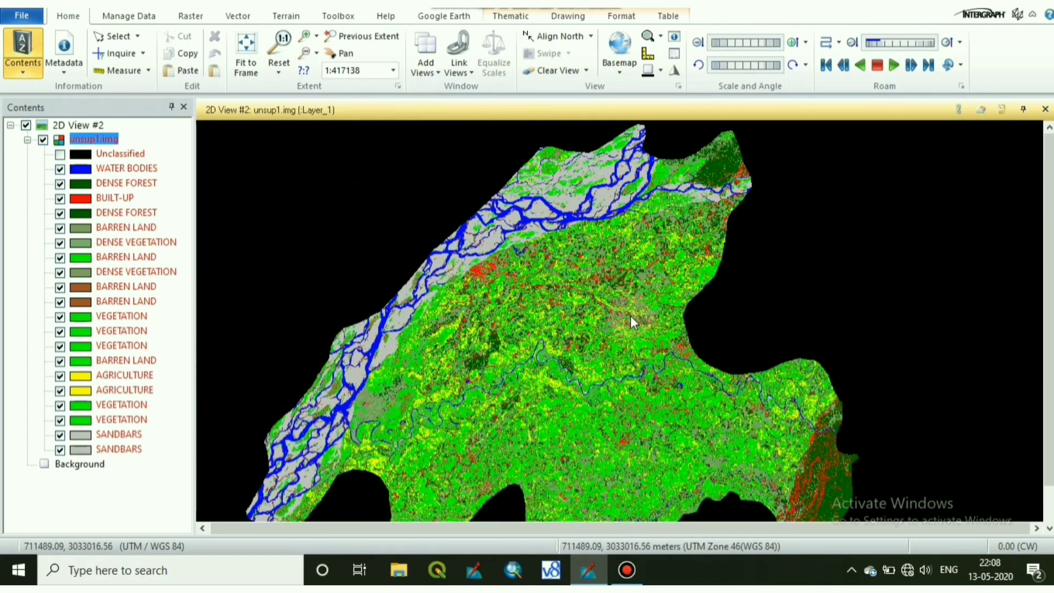
pyautogui.click(282, 41)
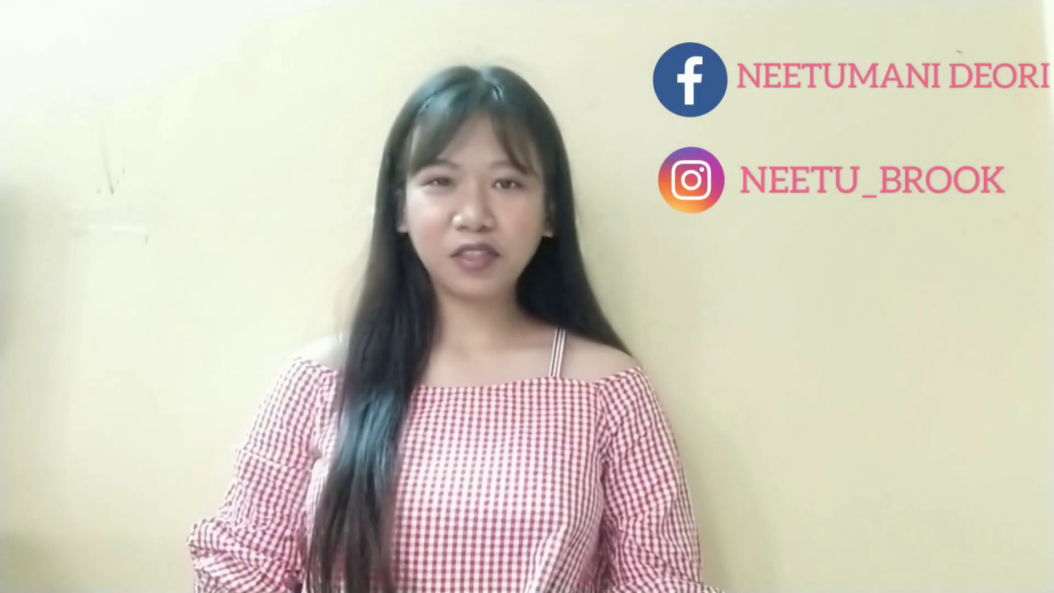